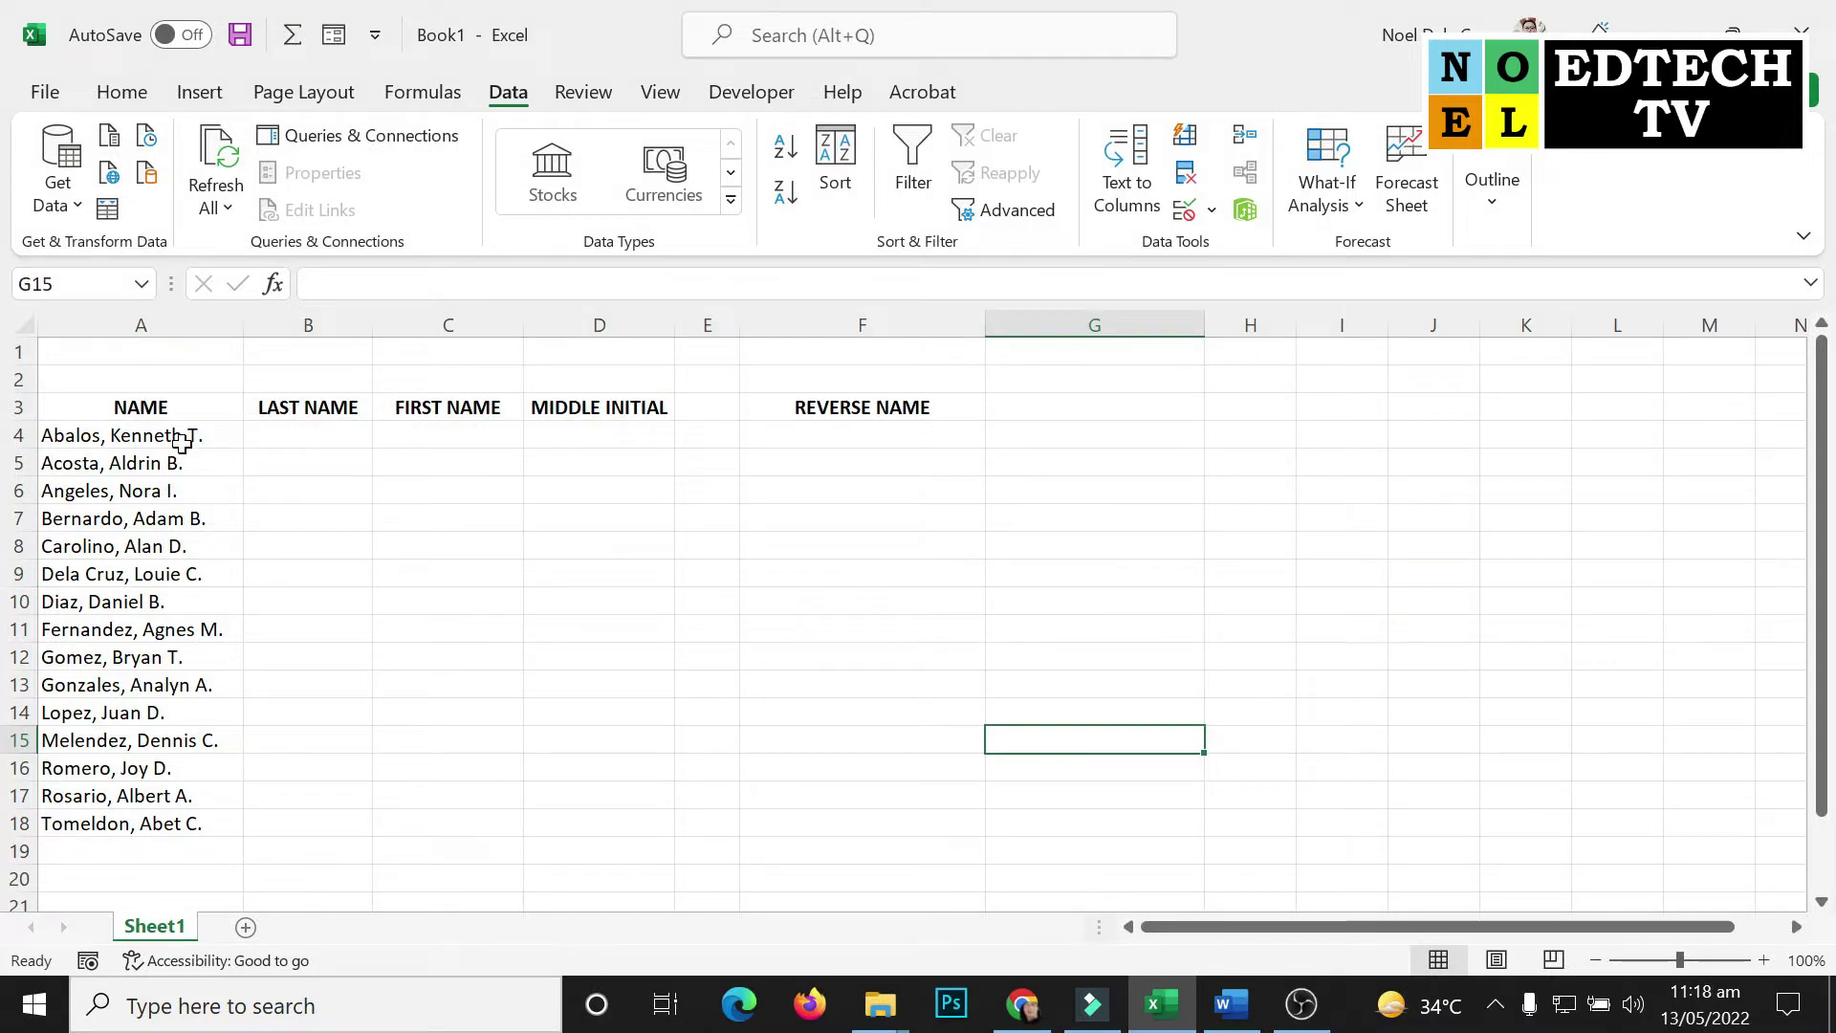
# Point out the NAME list and the LAST NAME, FIRST NAME, MIDDLE INITIAL and REVERSE NAME areas to fill
pyautogui.click(180, 435)
pyautogui.moveTo(181, 471); pyautogui.dragTo(181, 493)
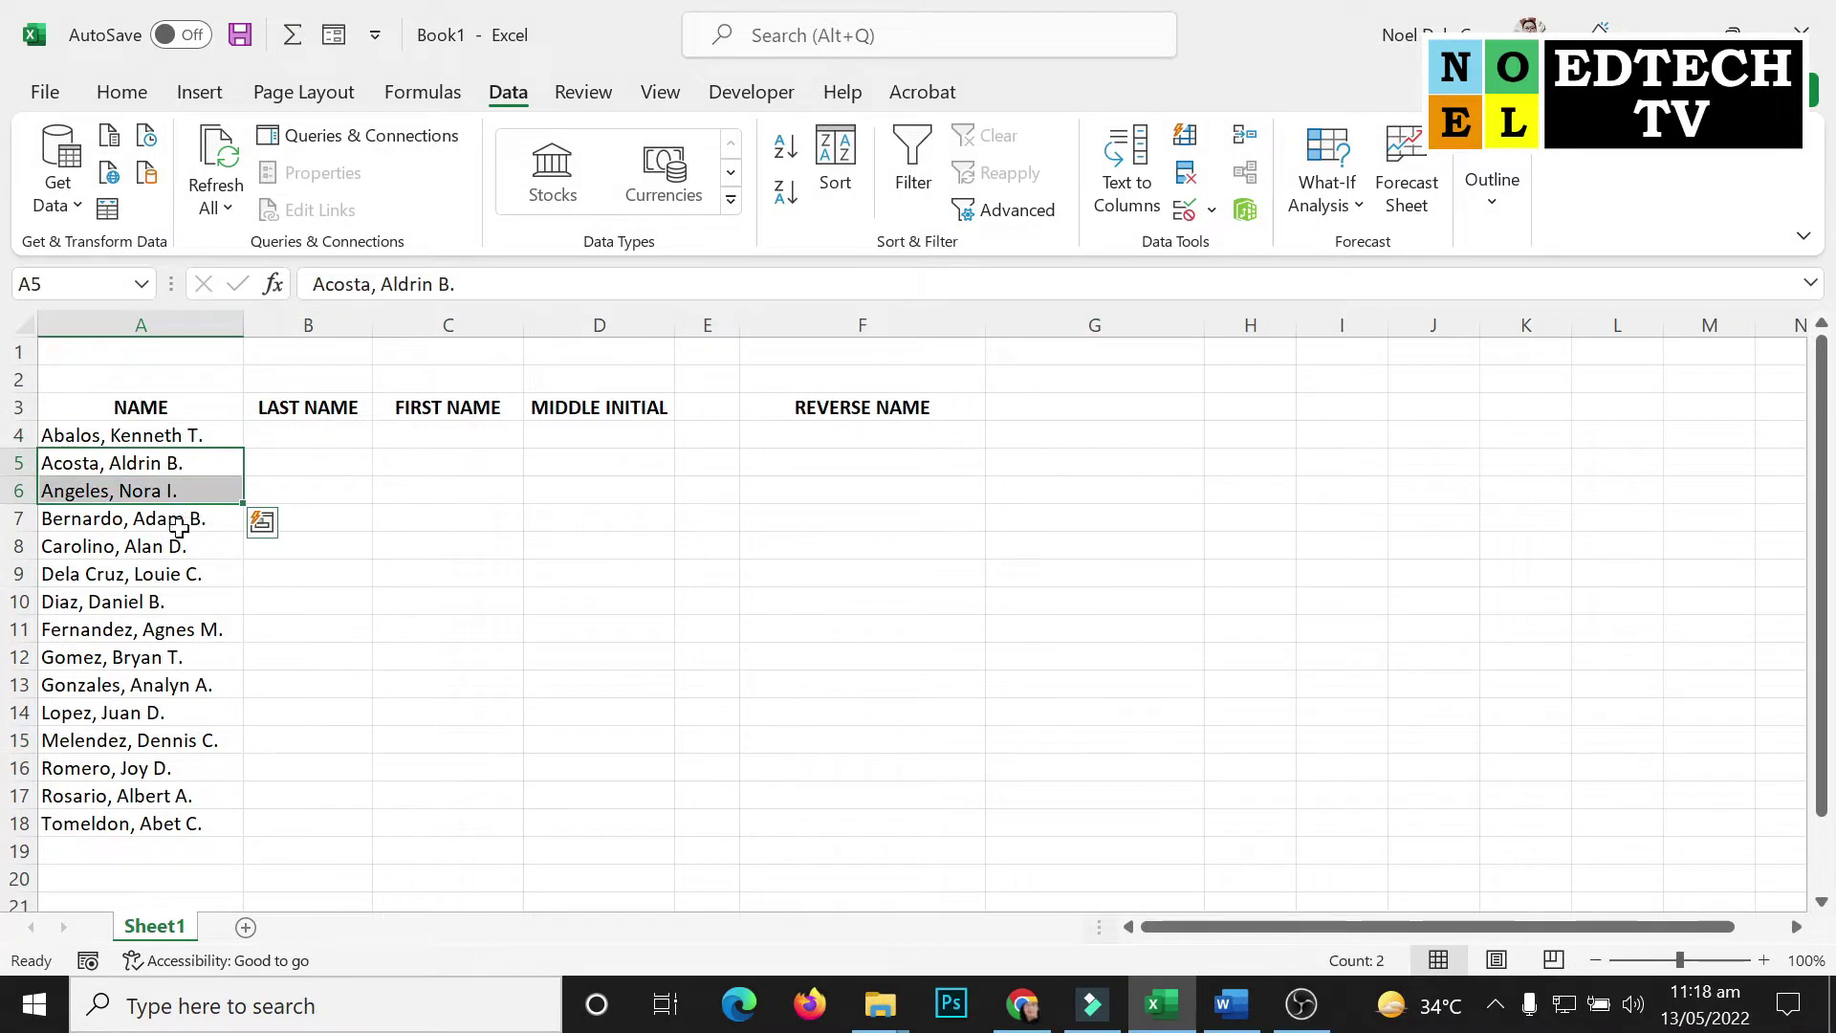
pyautogui.click(183, 518)
pyautogui.moveTo(325, 432); pyautogui.dragTo(316, 821)
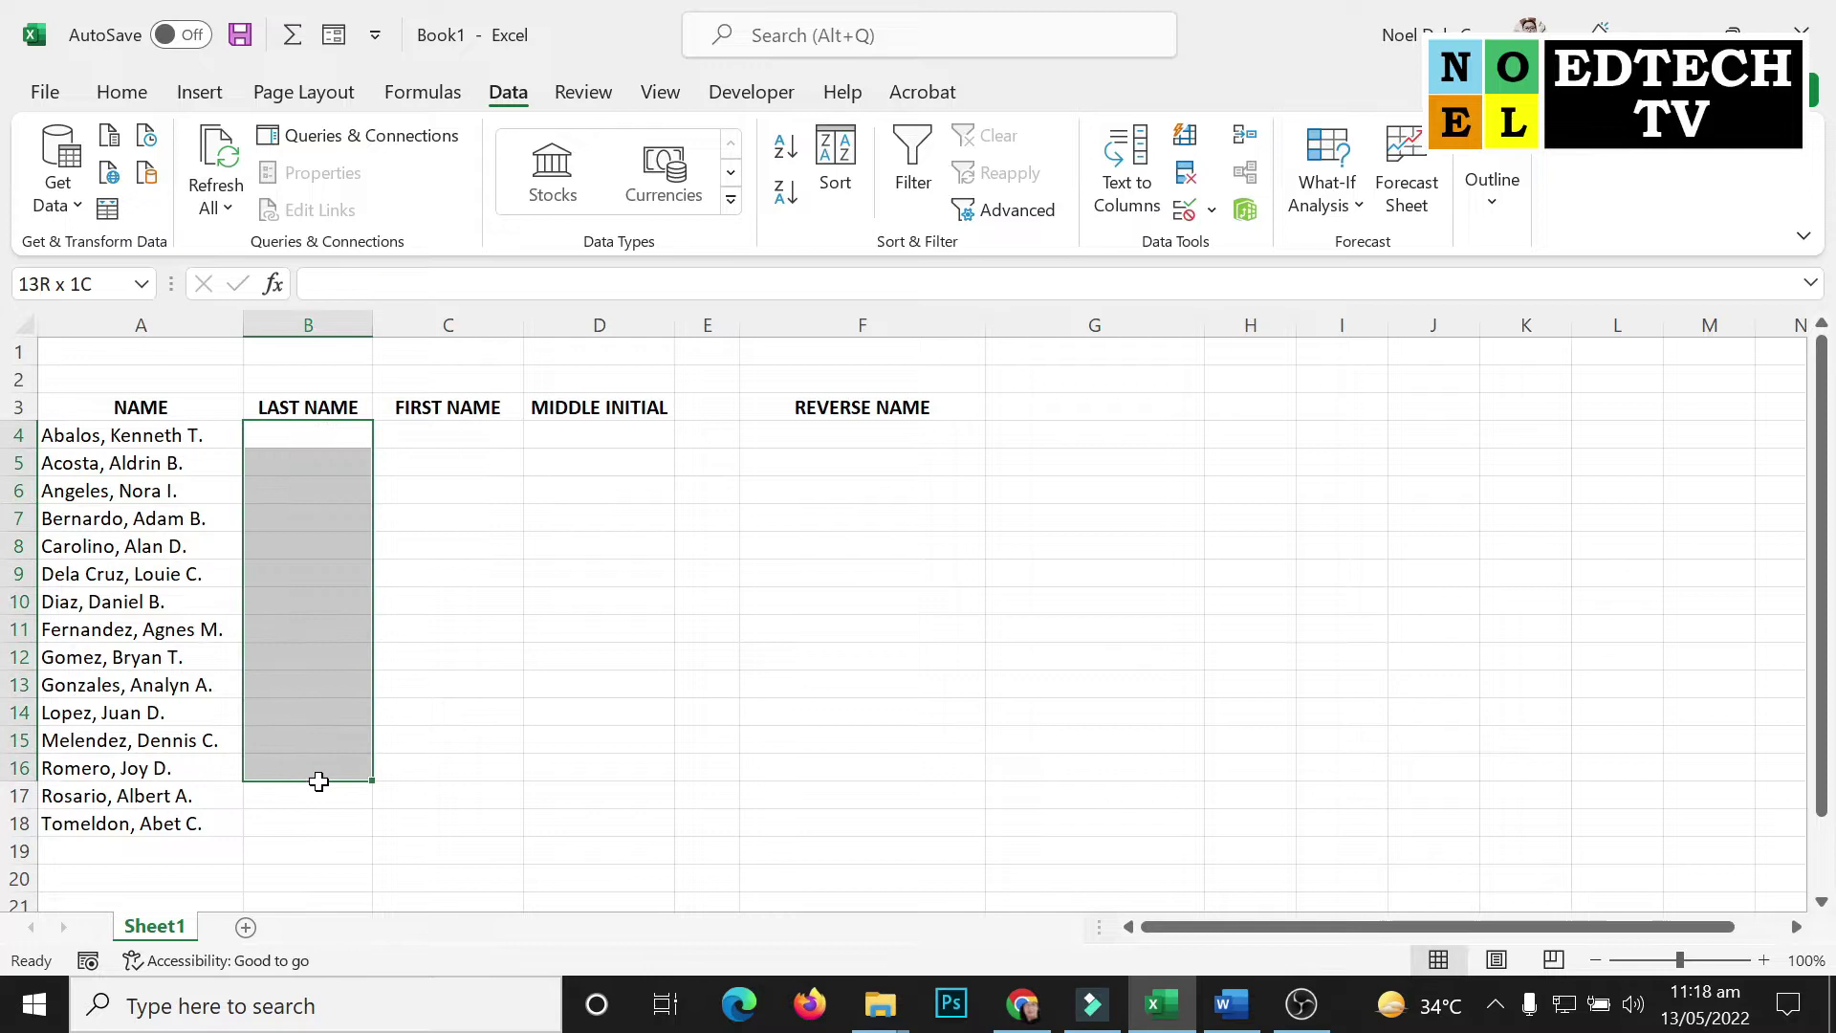
pyautogui.moveTo(463, 430); pyautogui.dragTo(464, 831)
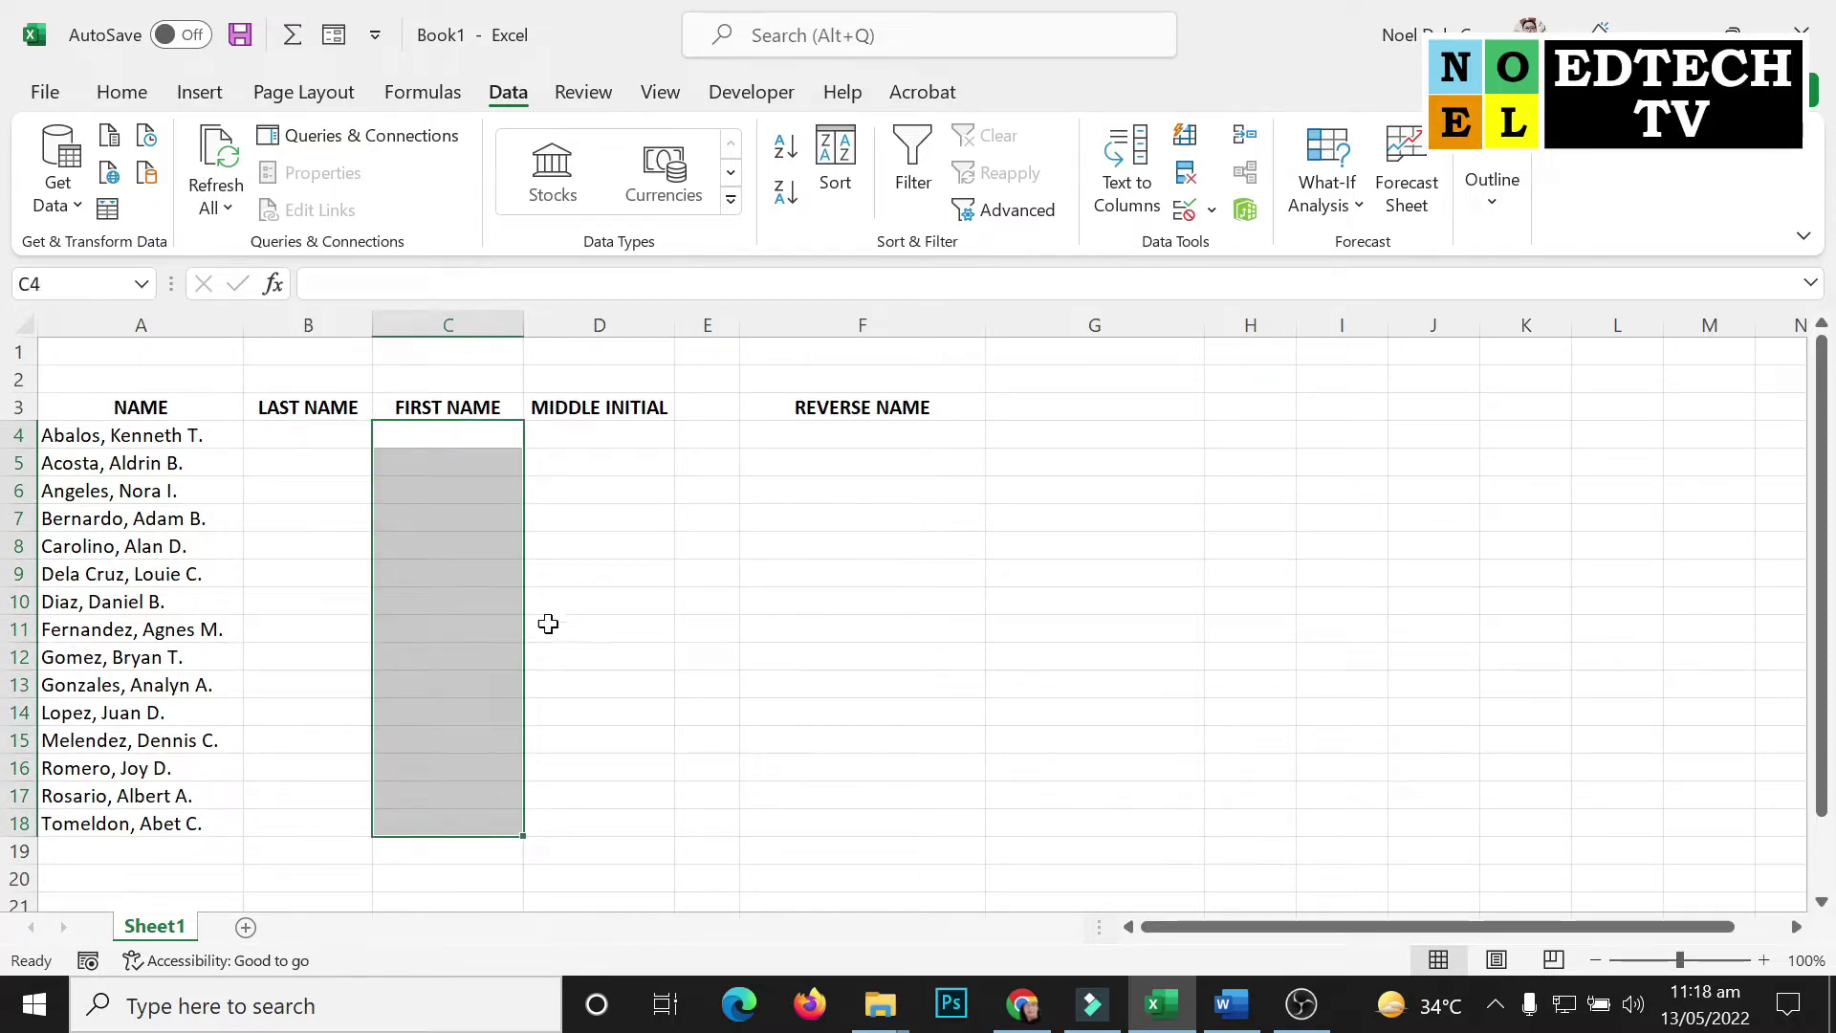
pyautogui.moveTo(627, 427); pyautogui.dragTo(606, 828)
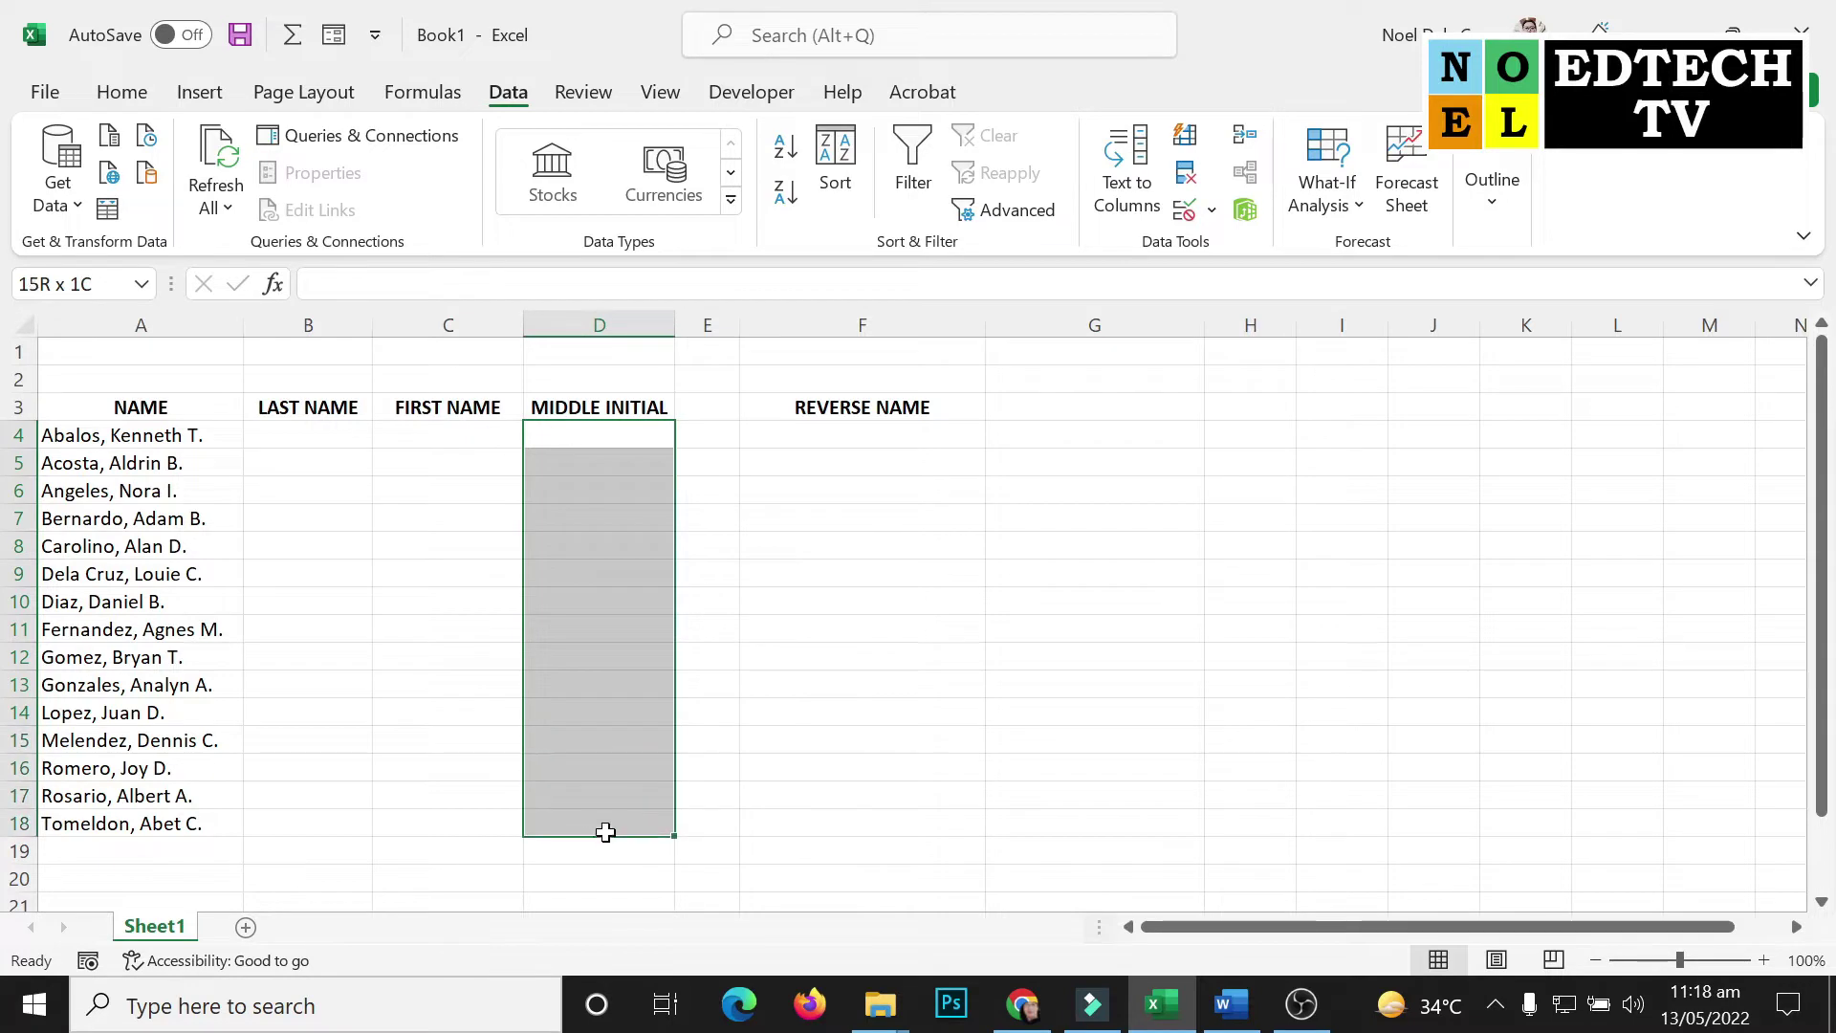
pyautogui.moveTo(875, 445); pyautogui.dragTo(867, 820)
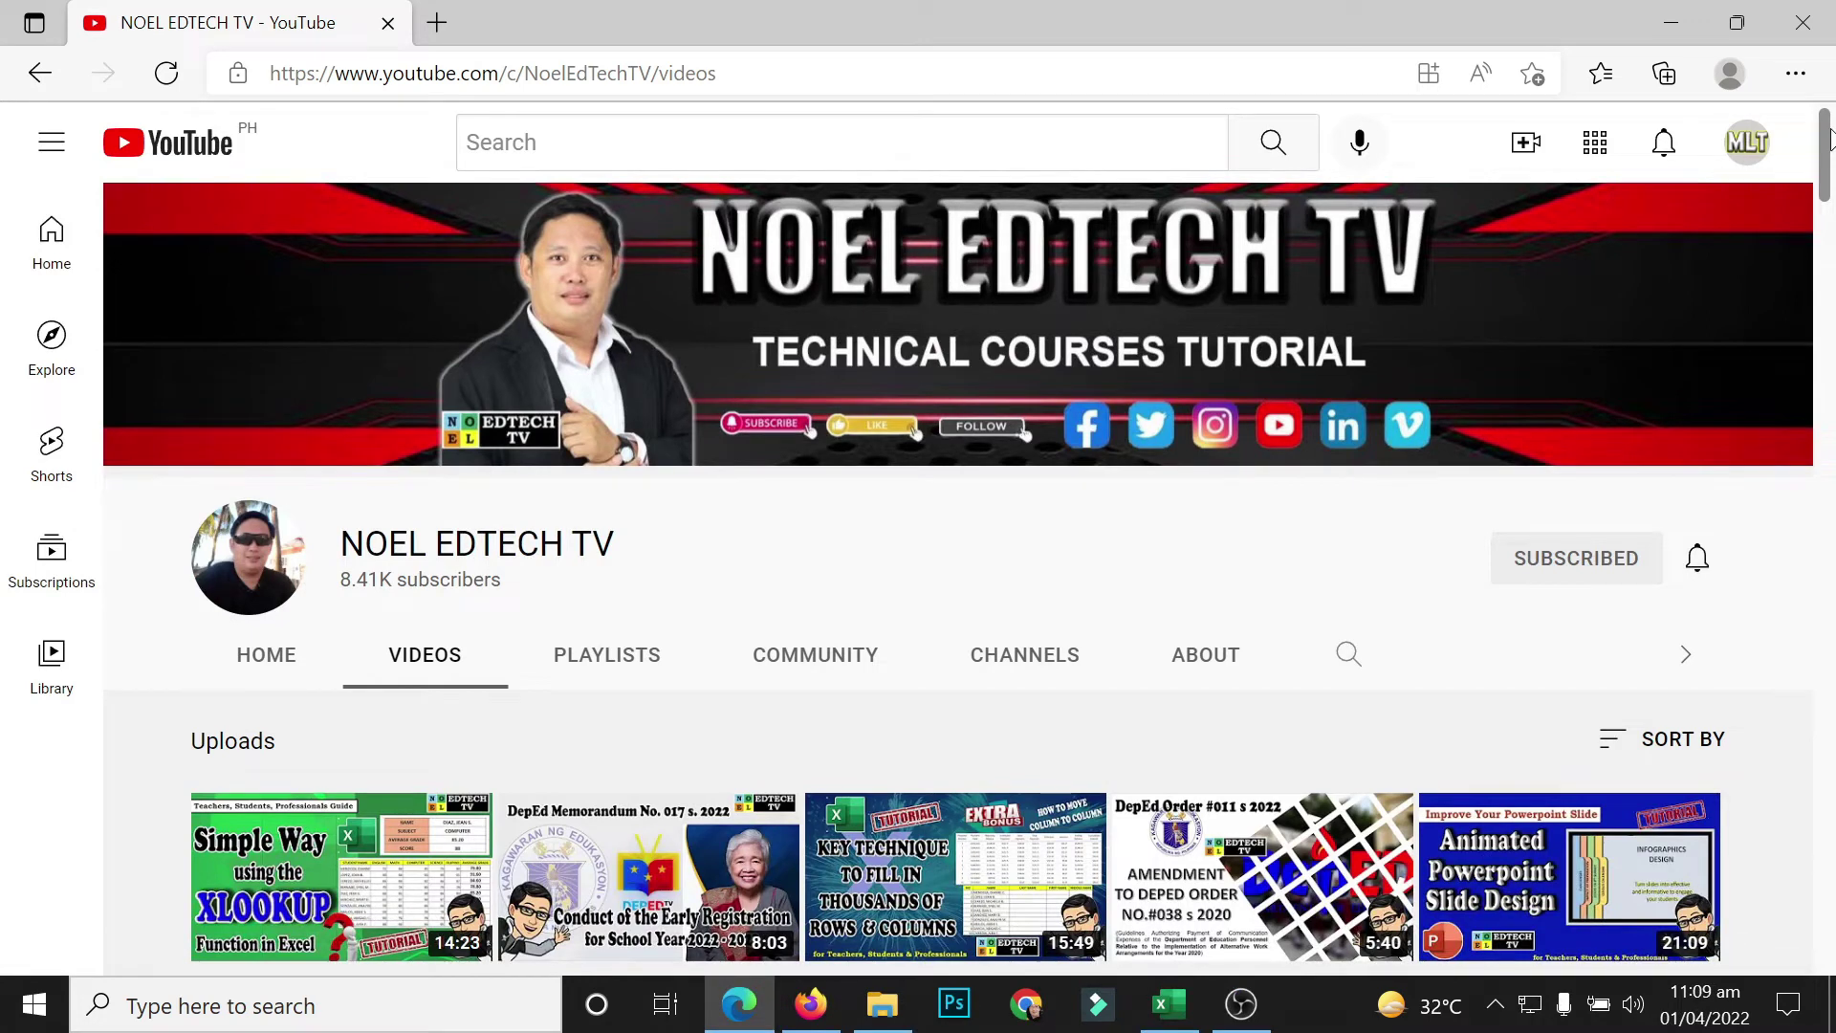
# Scroll down through the page to review the material
pyautogui.moveTo(1828, 139); pyautogui.dragTo(1819, 321)
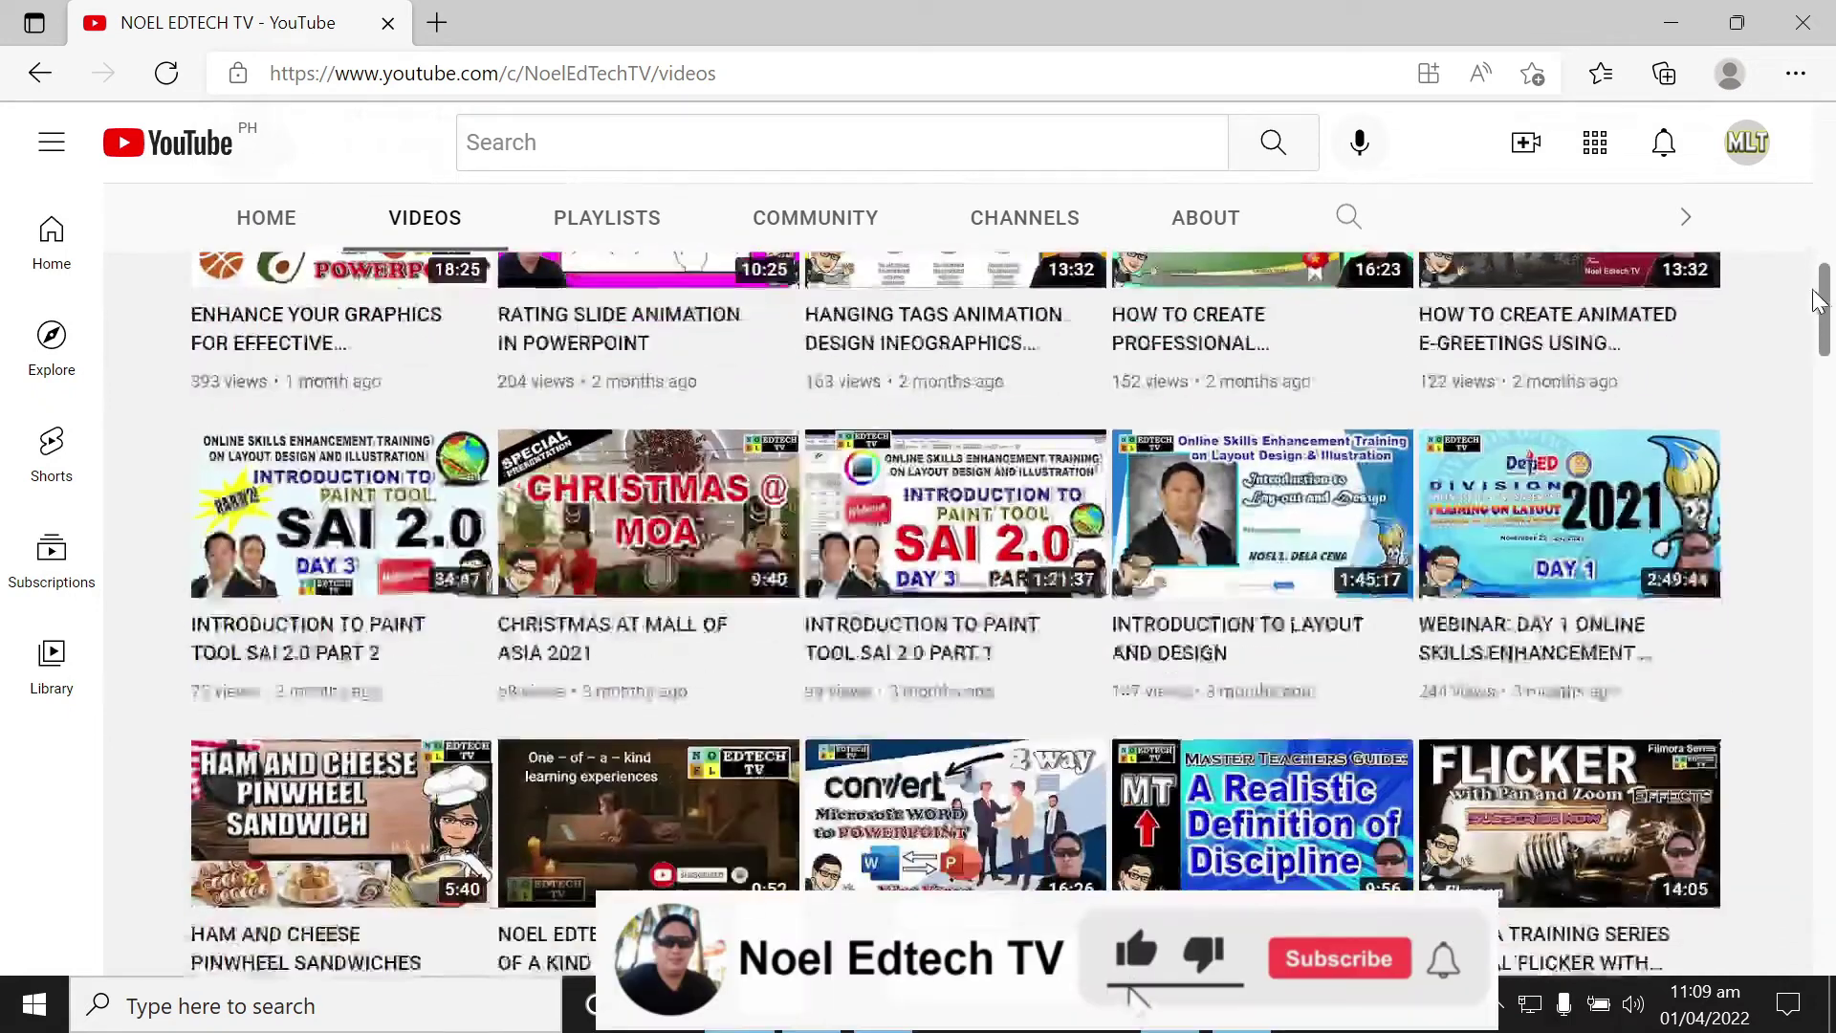
pyautogui.scroll(-1, 1798, 473)
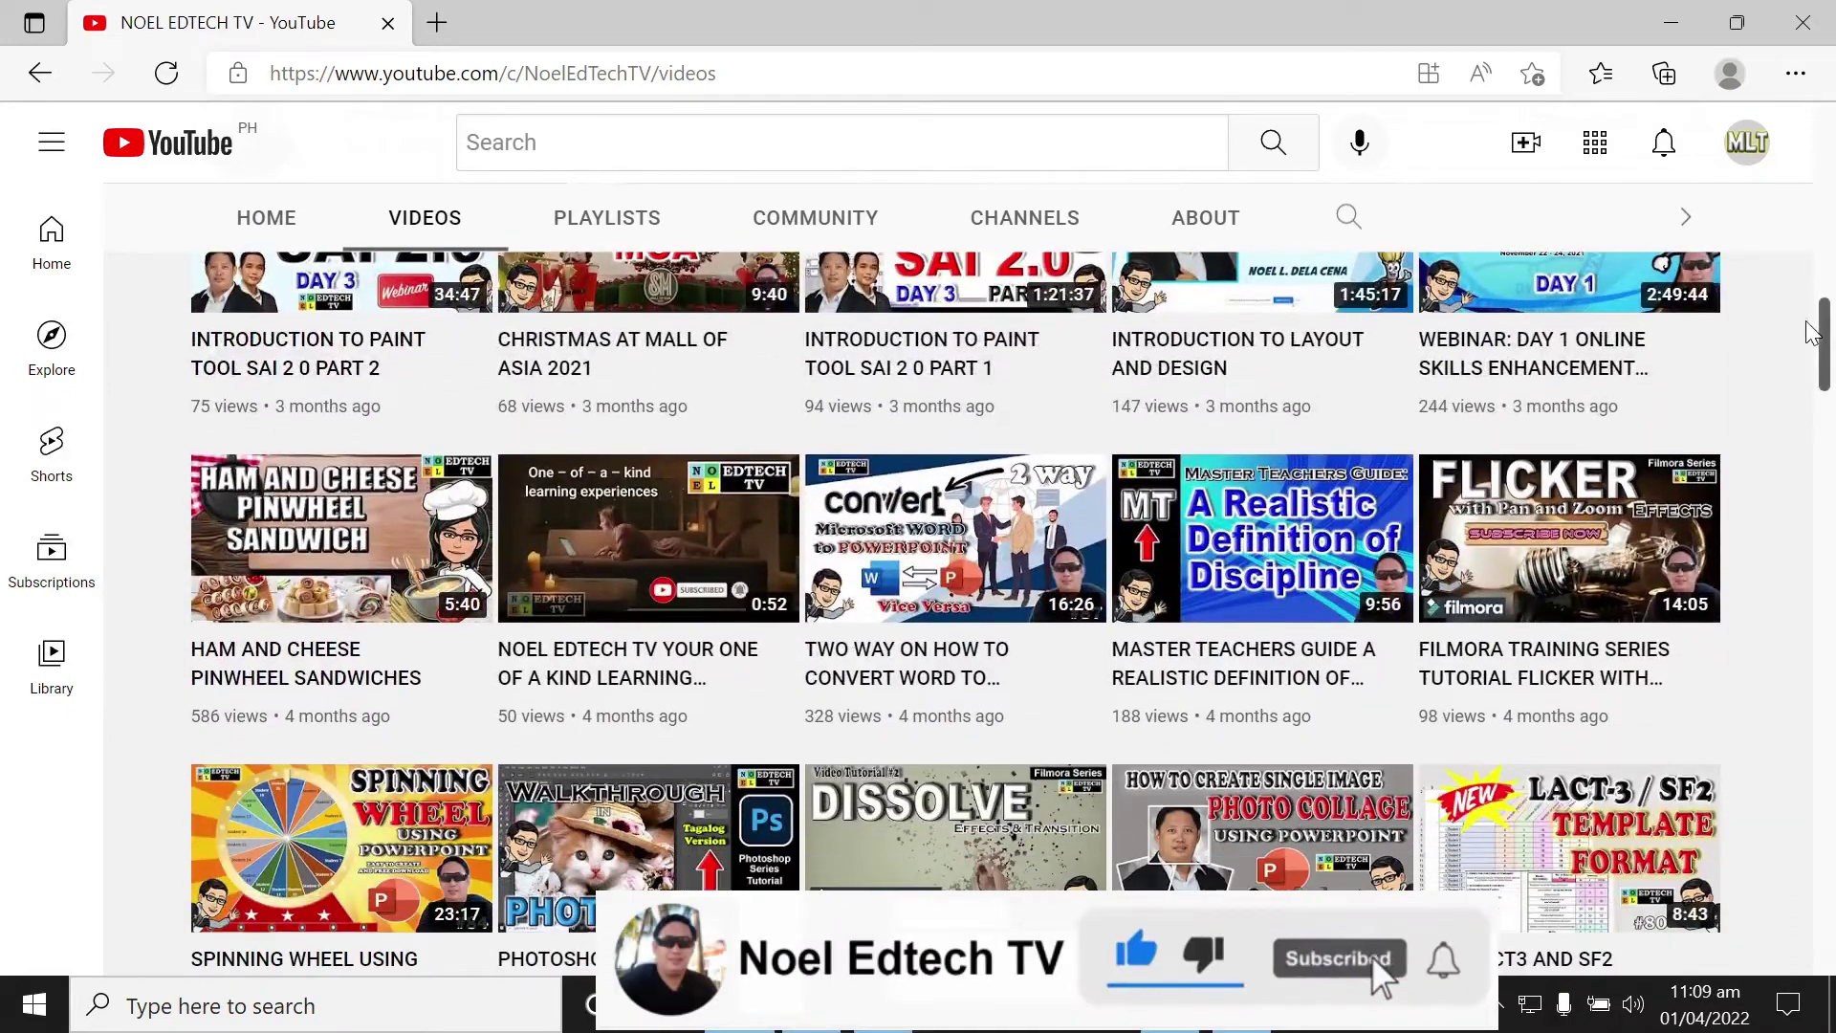
pyautogui.scroll(-3, 1794, 507)
pyautogui.scroll(-1, 1793, 507)
pyautogui.scroll(-1, 1793, 507)
pyautogui.scroll(-2, 1794, 518)
pyautogui.scroll(-2, 1793, 517)
pyautogui.scroll(-2, 1793, 518)
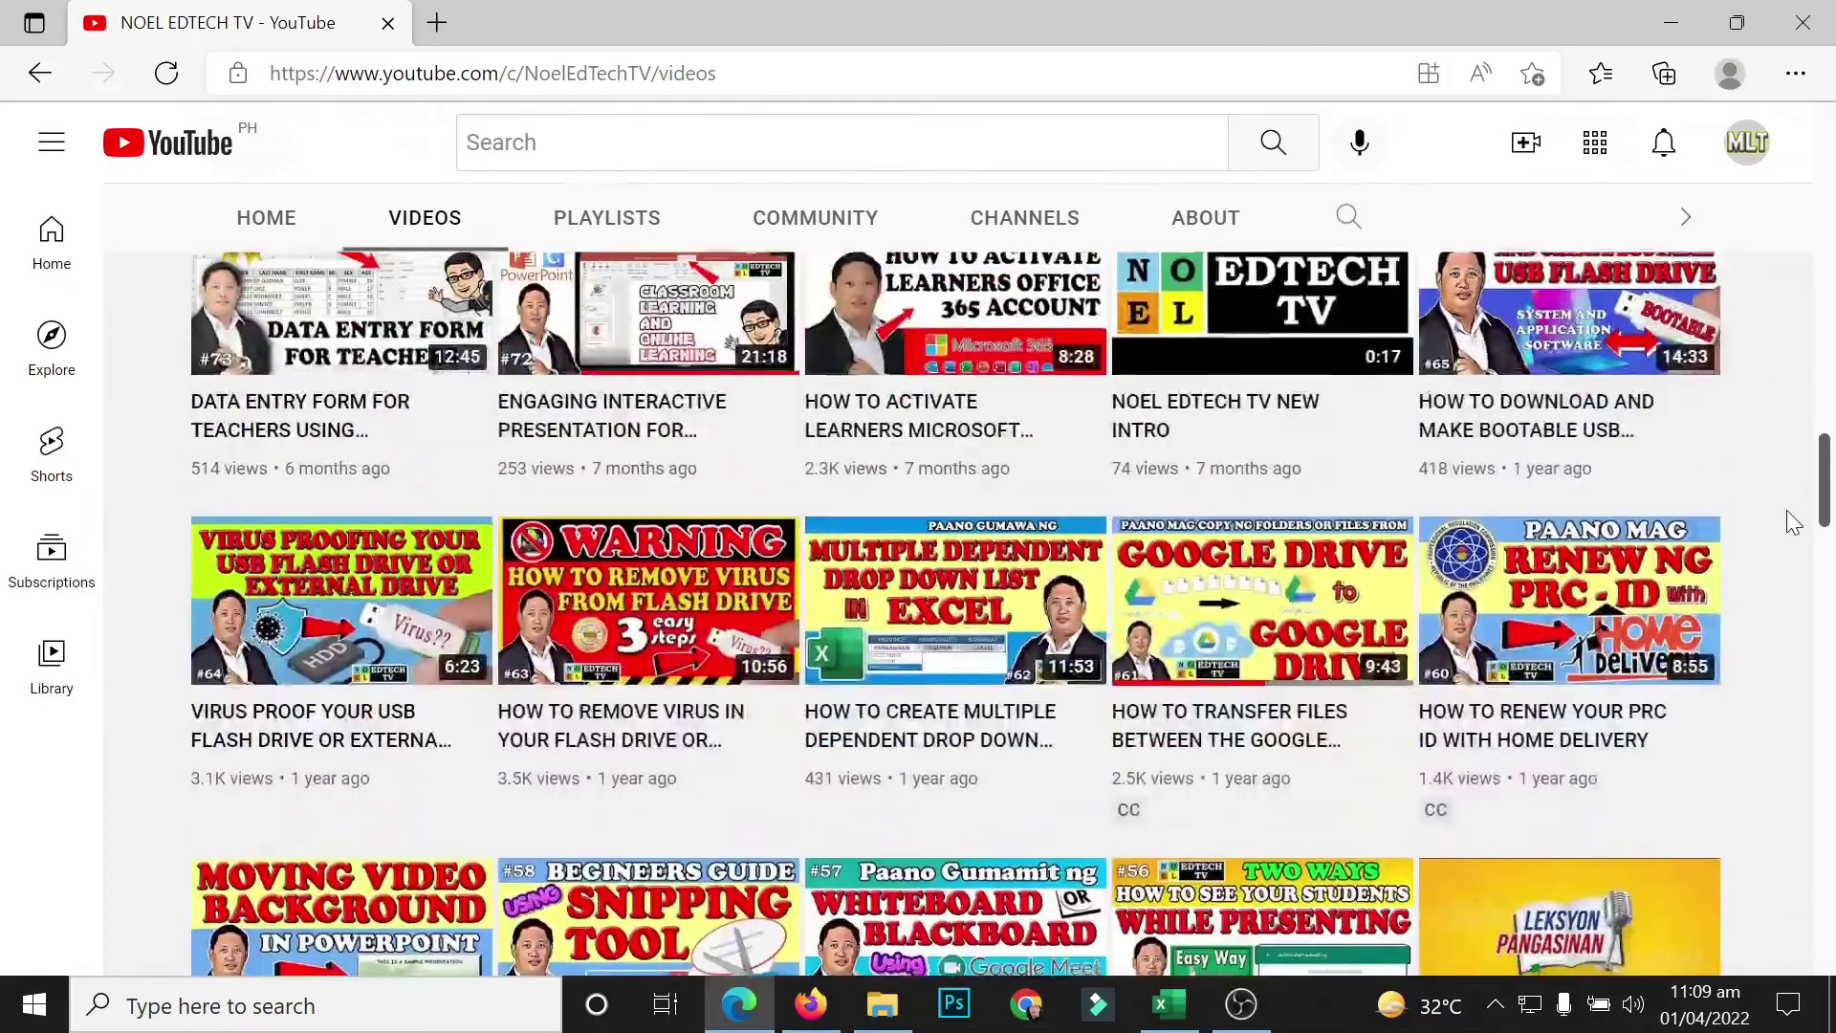
pyautogui.scroll(-2, 1793, 521)
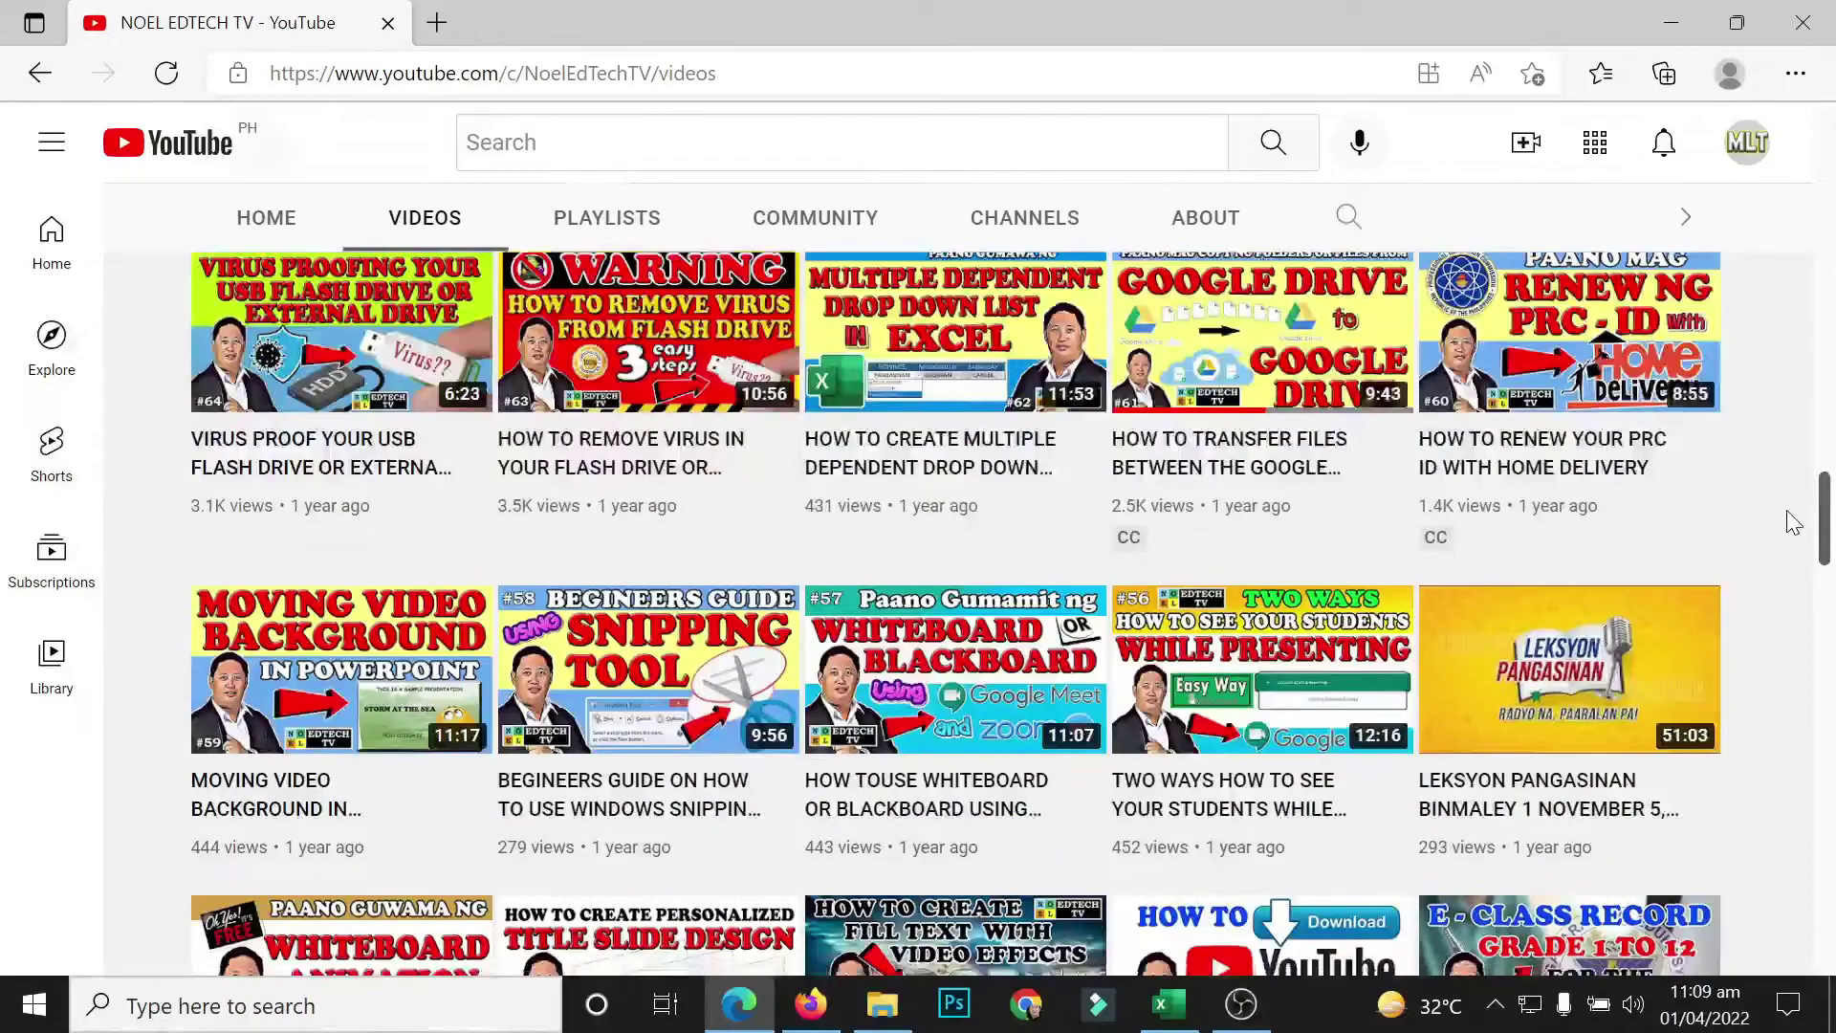
pyautogui.scroll(-2, 1793, 523)
pyautogui.scroll(-1, 1794, 523)
pyautogui.scroll(-1, 1793, 523)
pyautogui.scroll(-1, 1794, 524)
pyautogui.scroll(-1, 1793, 523)
pyautogui.scroll(-1, 1793, 523)
pyautogui.scroll(-1, 1793, 523)
pyautogui.scroll(-1, 1793, 525)
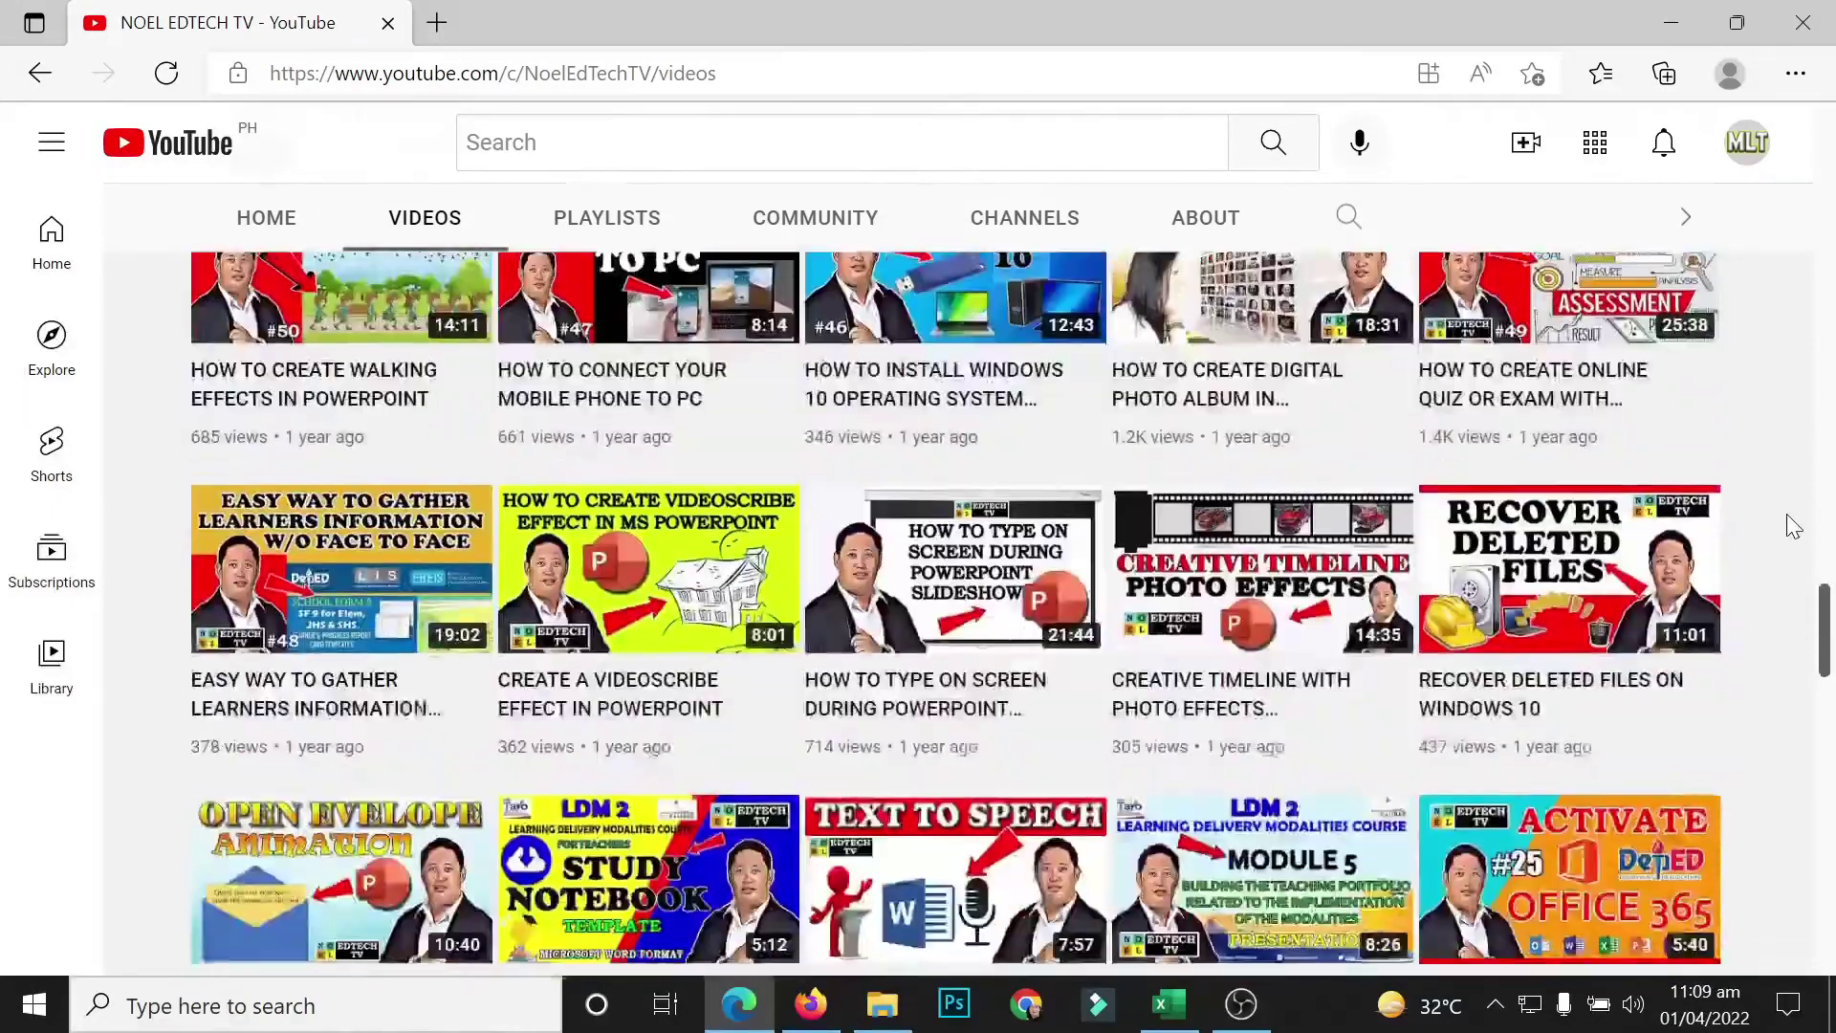
pyautogui.scroll(-1, 1793, 527)
pyautogui.scroll(-2, 1793, 526)
pyautogui.scroll(-1, 1793, 526)
pyautogui.scroll(-1, 1794, 526)
pyautogui.scroll(-2, 1787, 514)
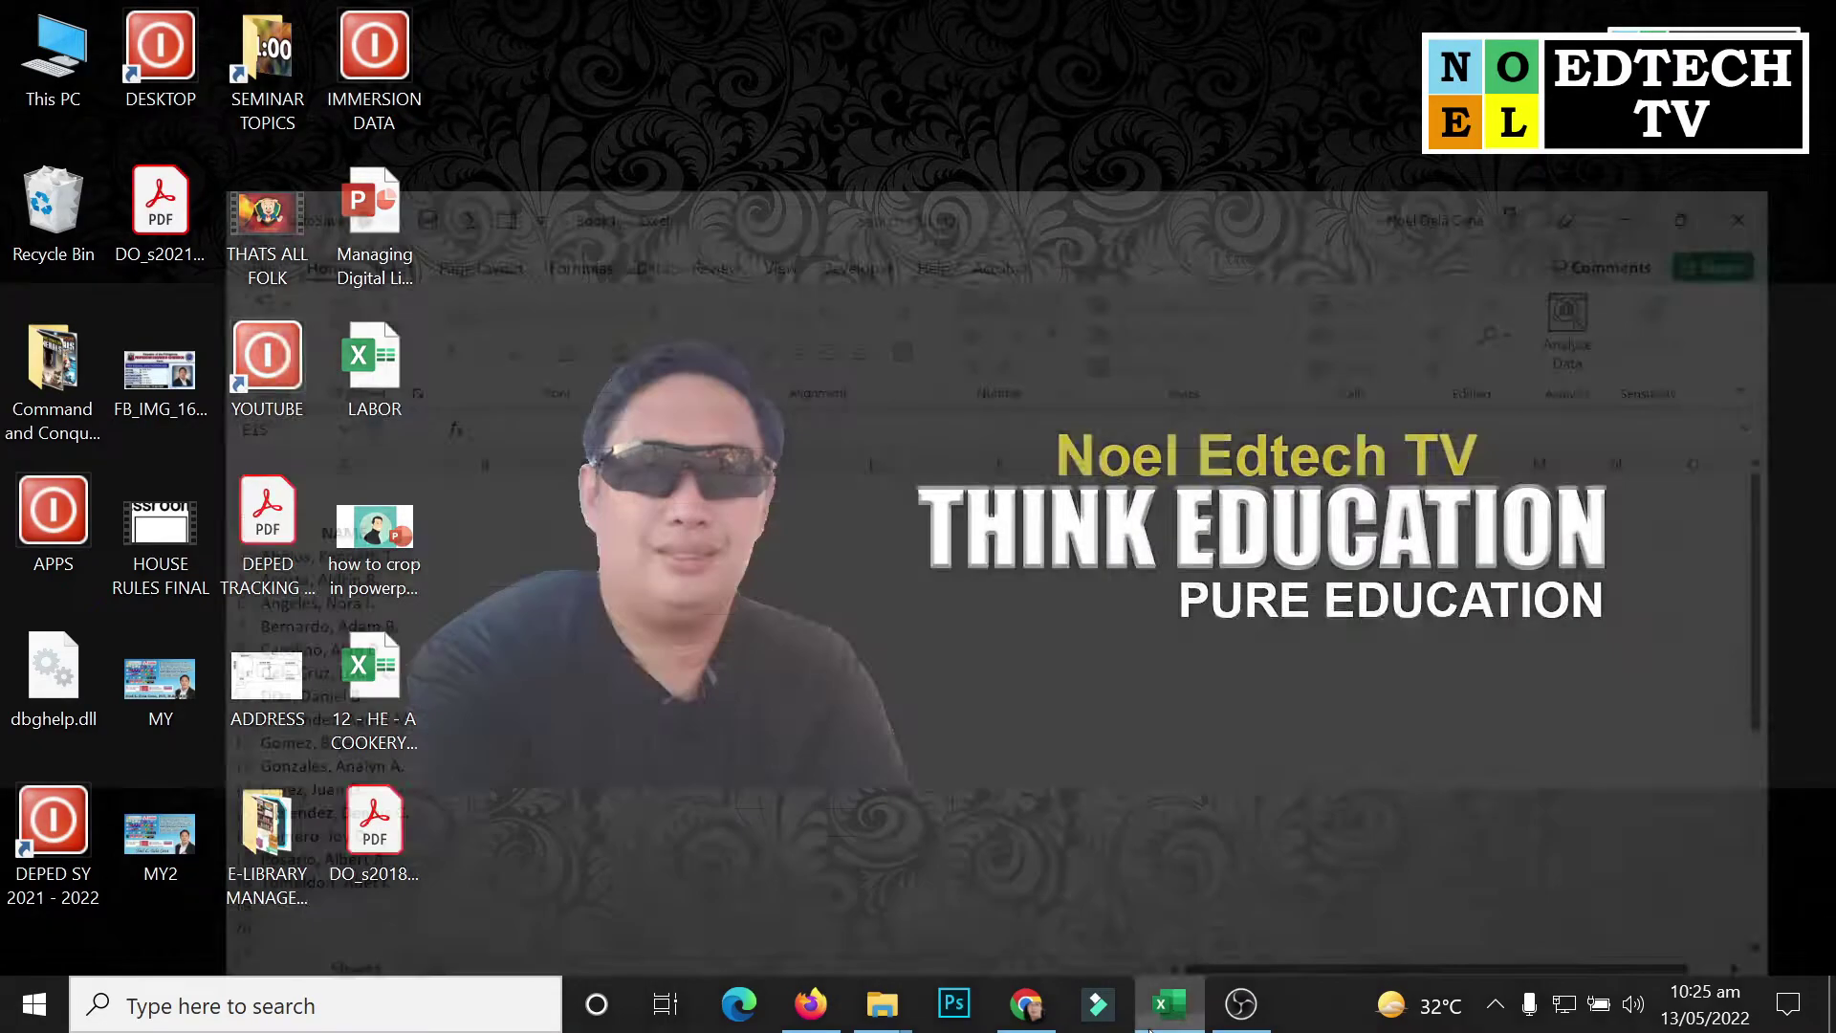
# Return to the workbook and highlight the list of full names
pyautogui.click(1169, 1003)
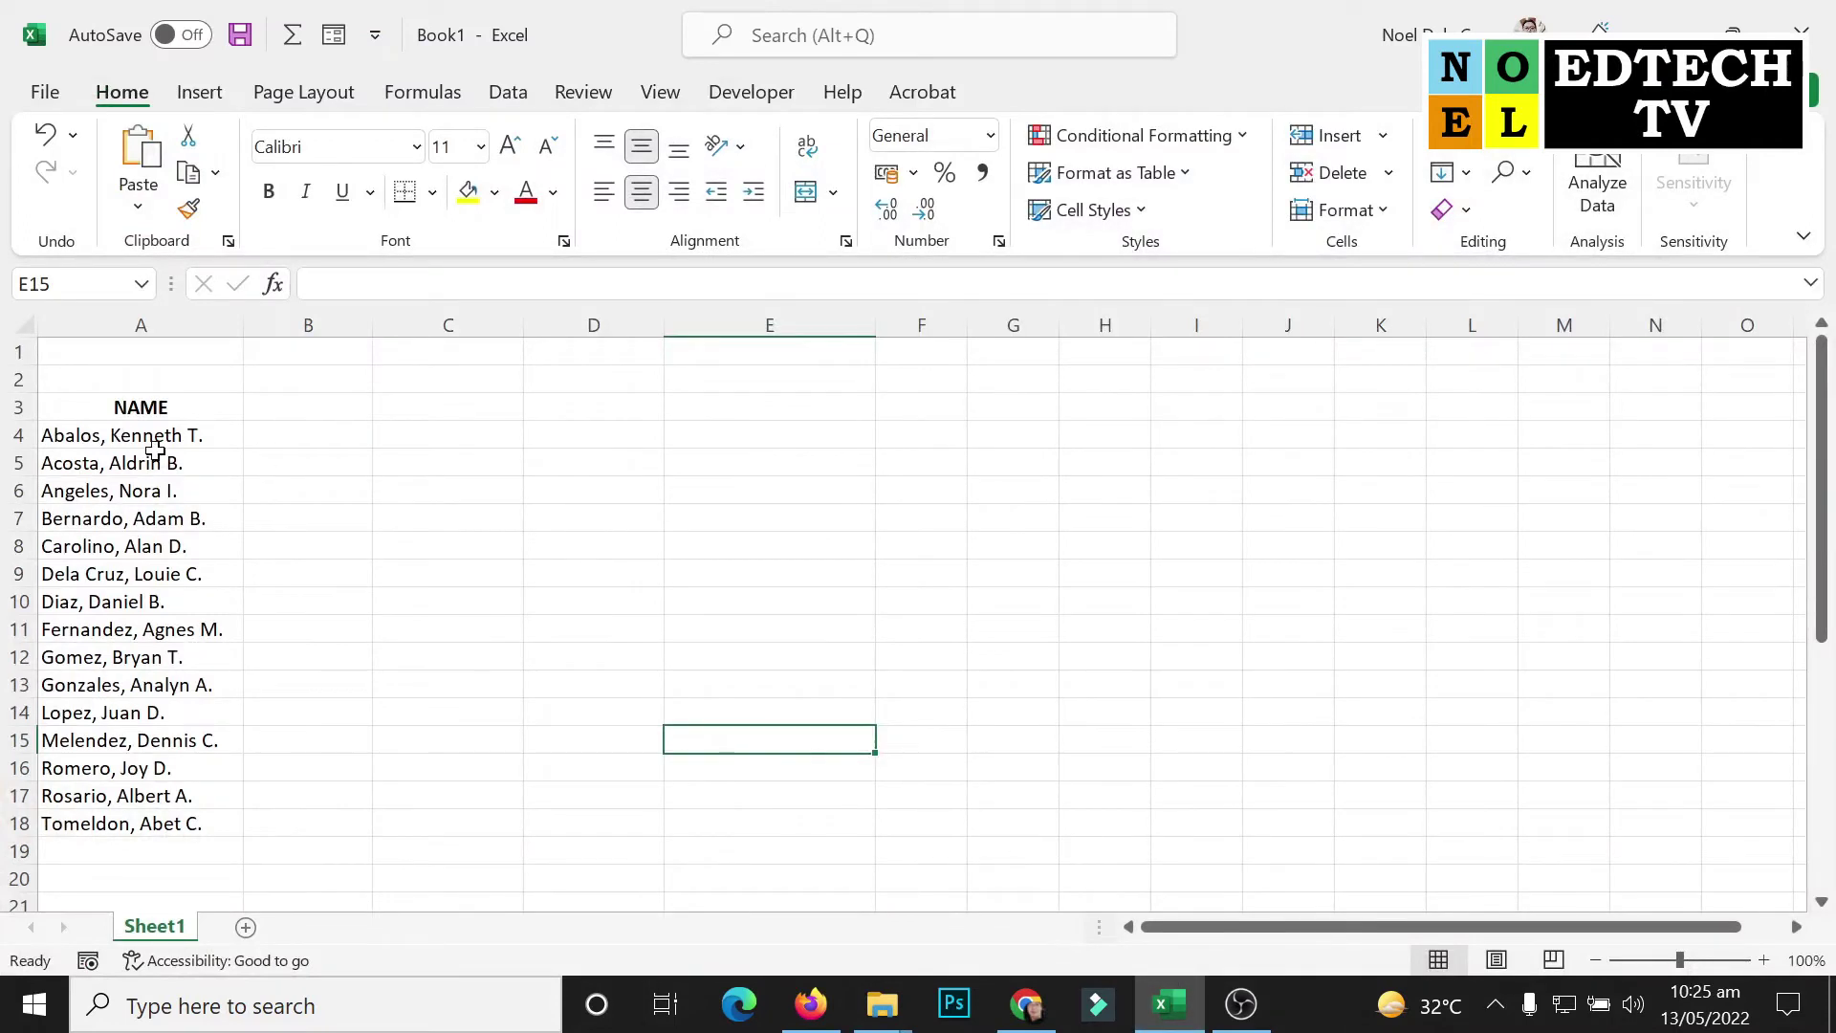
pyautogui.moveTo(172, 436); pyautogui.dragTo(143, 819)
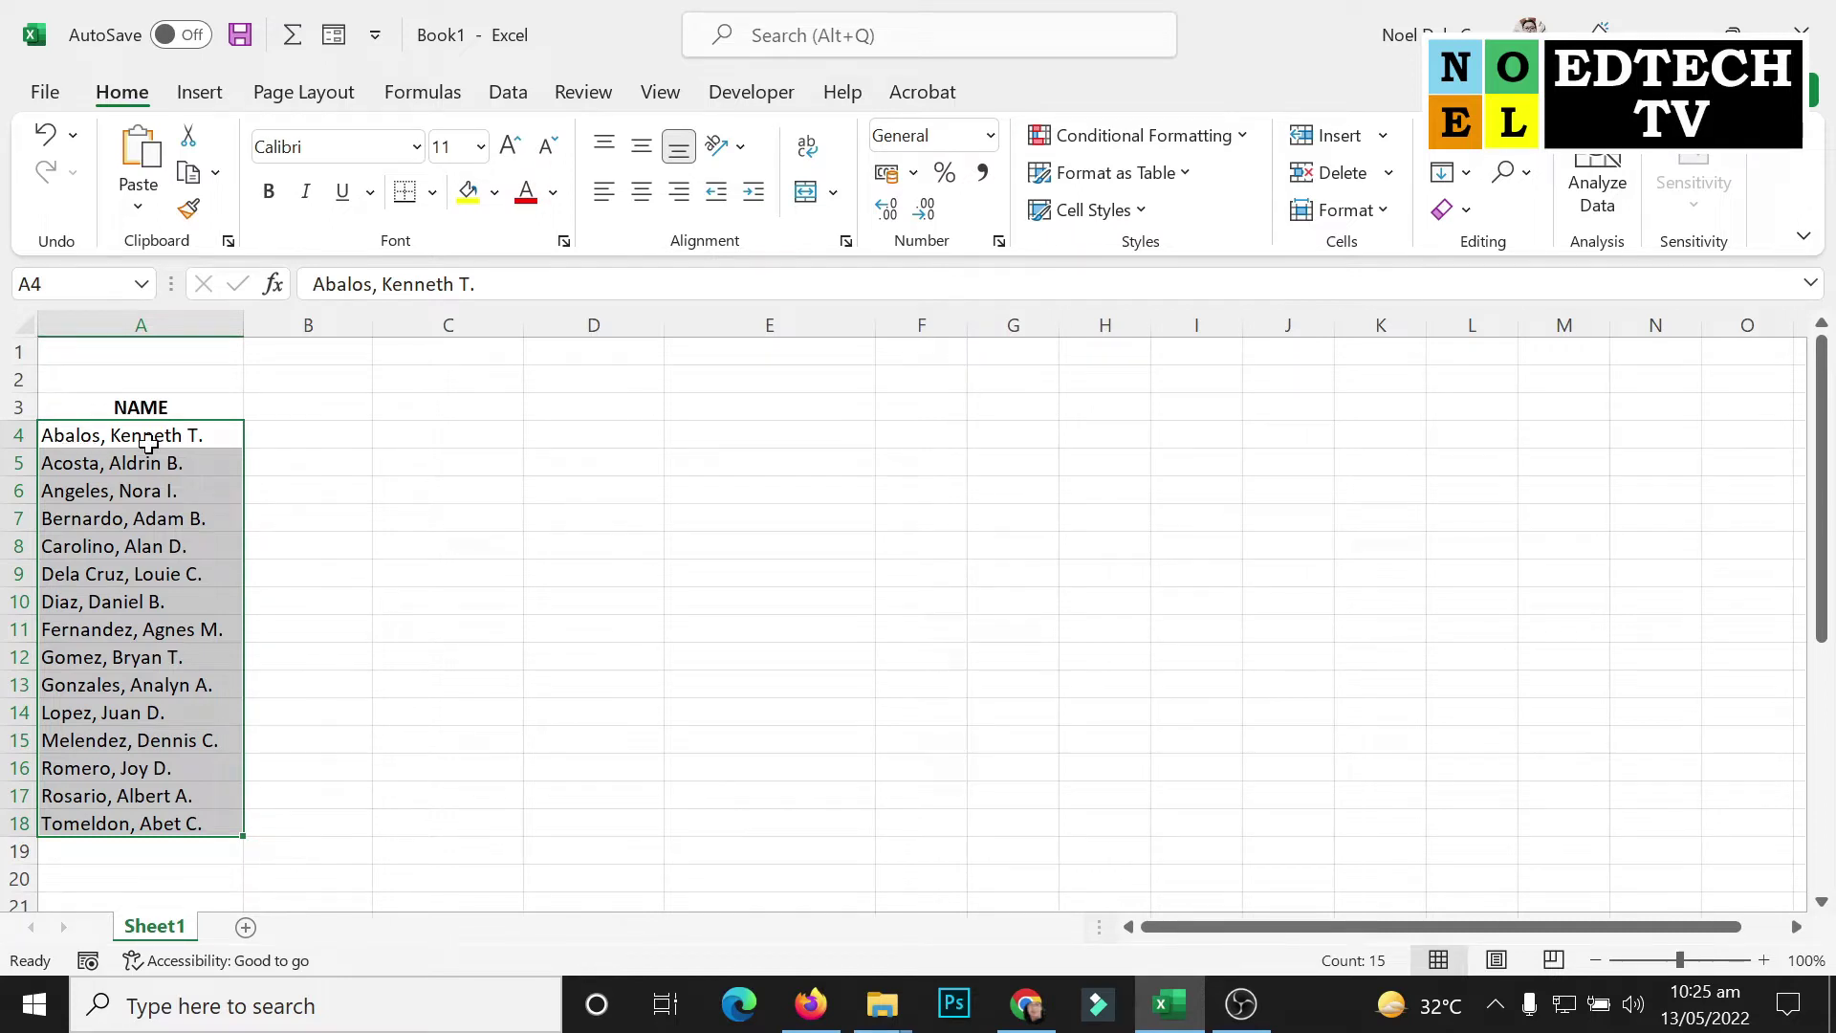
pyautogui.click(316, 445)
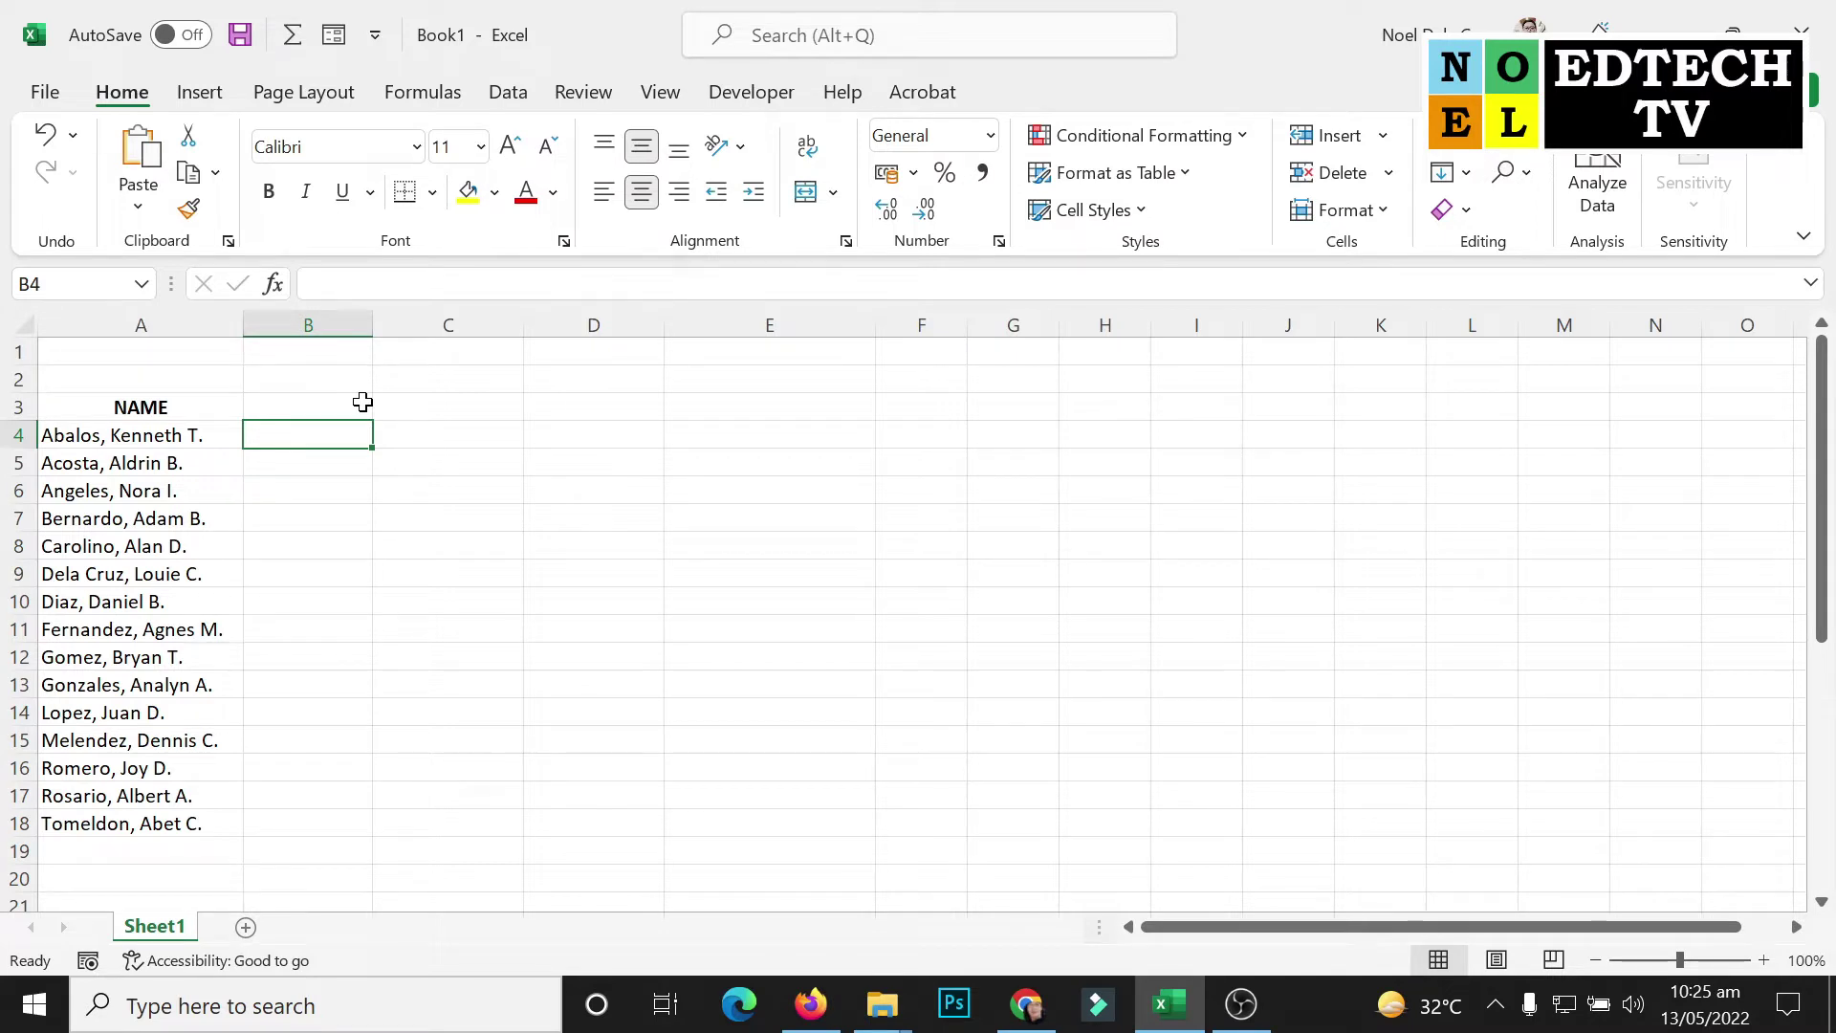
# Enter the LAST NAME and FIRST NAME headings in B3 and C3
pyautogui.click(358, 407)
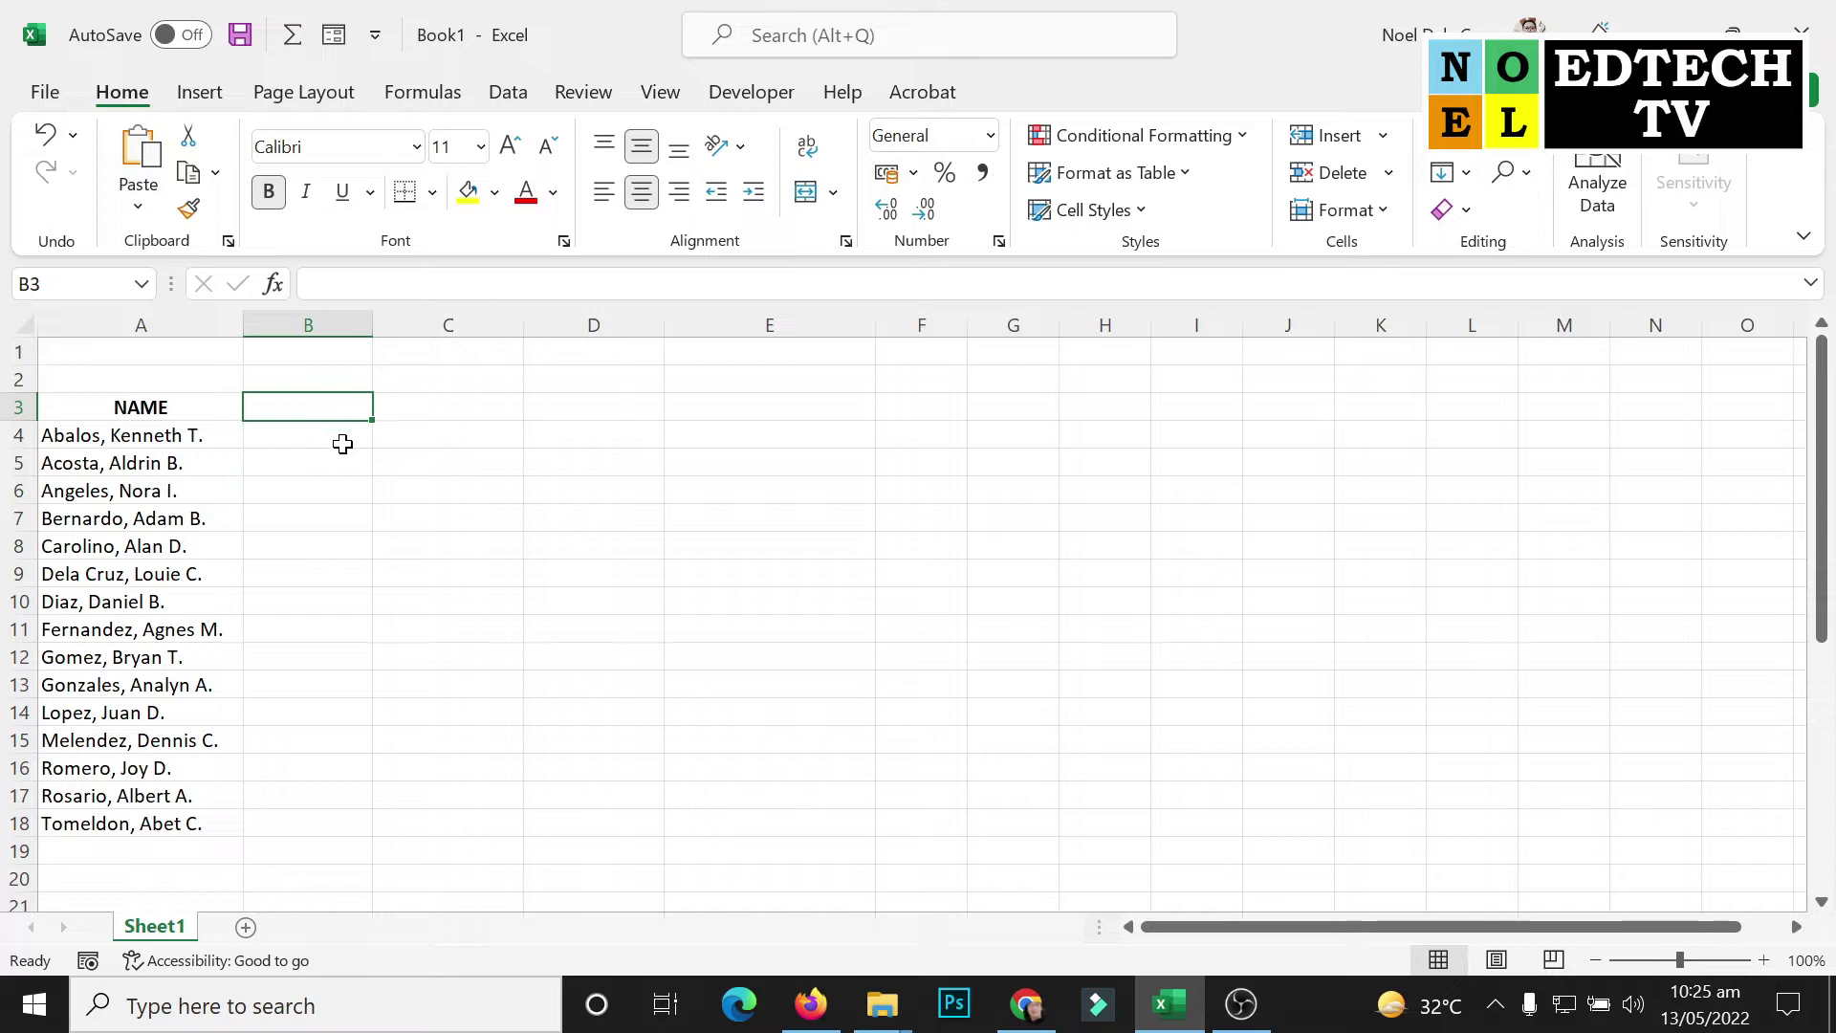
pyautogui.write('LAST NAME')
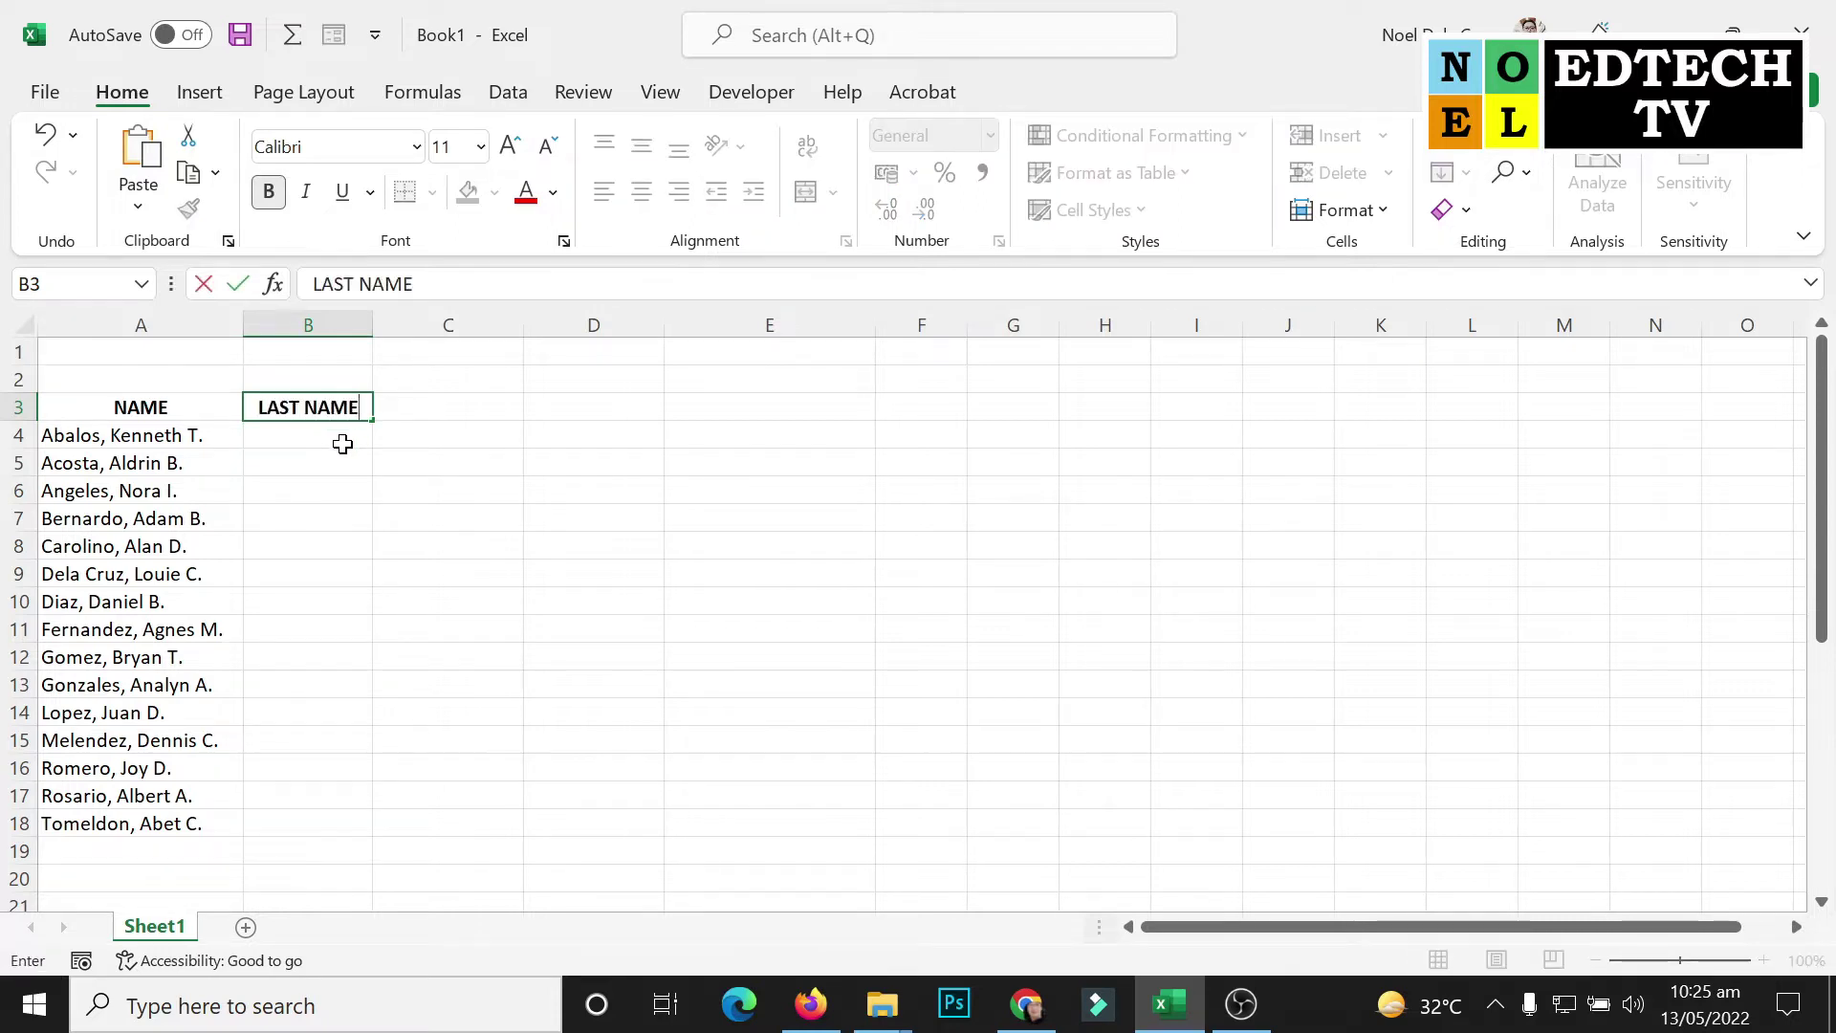
pyautogui.press('Tab')
pyautogui.write('FISRT')
pyautogui.press('BackSpace')
pyautogui.write('RT')
pyautogui.press('BackSpace')
pyautogui.press('BackSpace')
pyautogui.press('BackSpace')
pyautogui.write('RST NAME')
pyautogui.press('Tab')
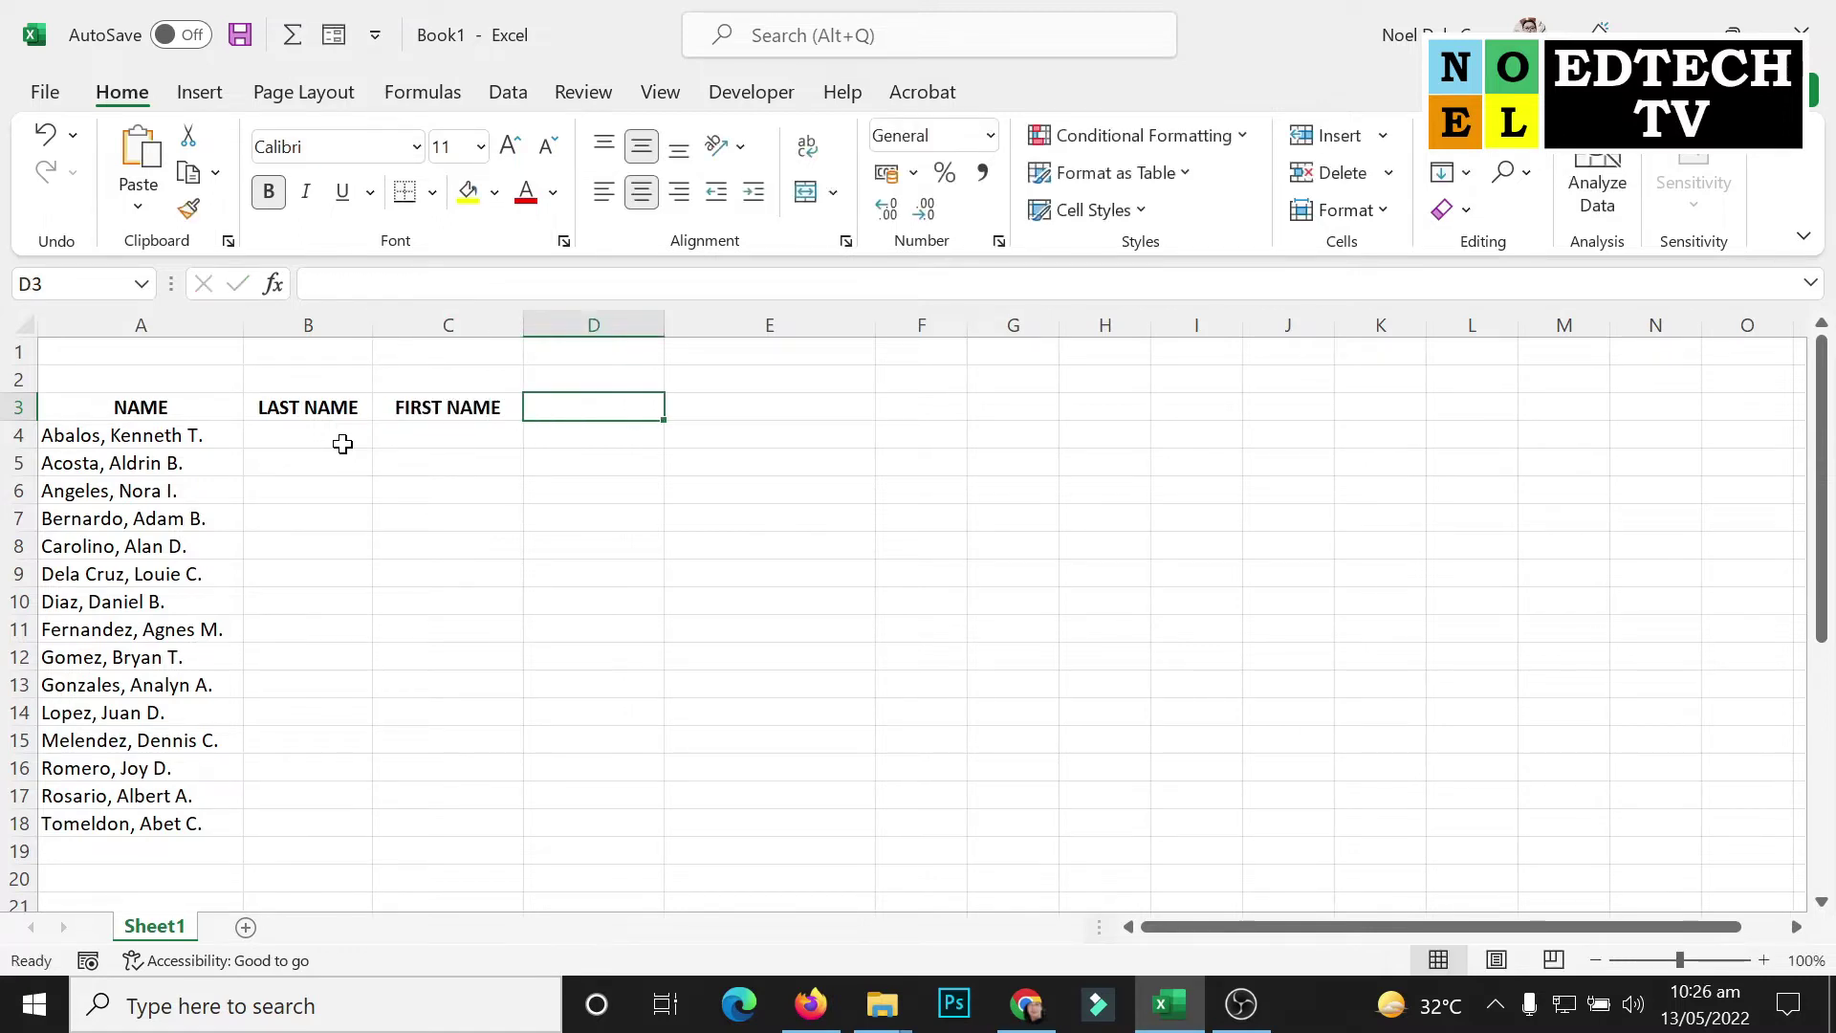
# Add the MIDDLE INITIAL heading in D3 and widen column D slightly
pyautogui.write('MIDDLE INITIAL')
pyautogui.click(342, 444)
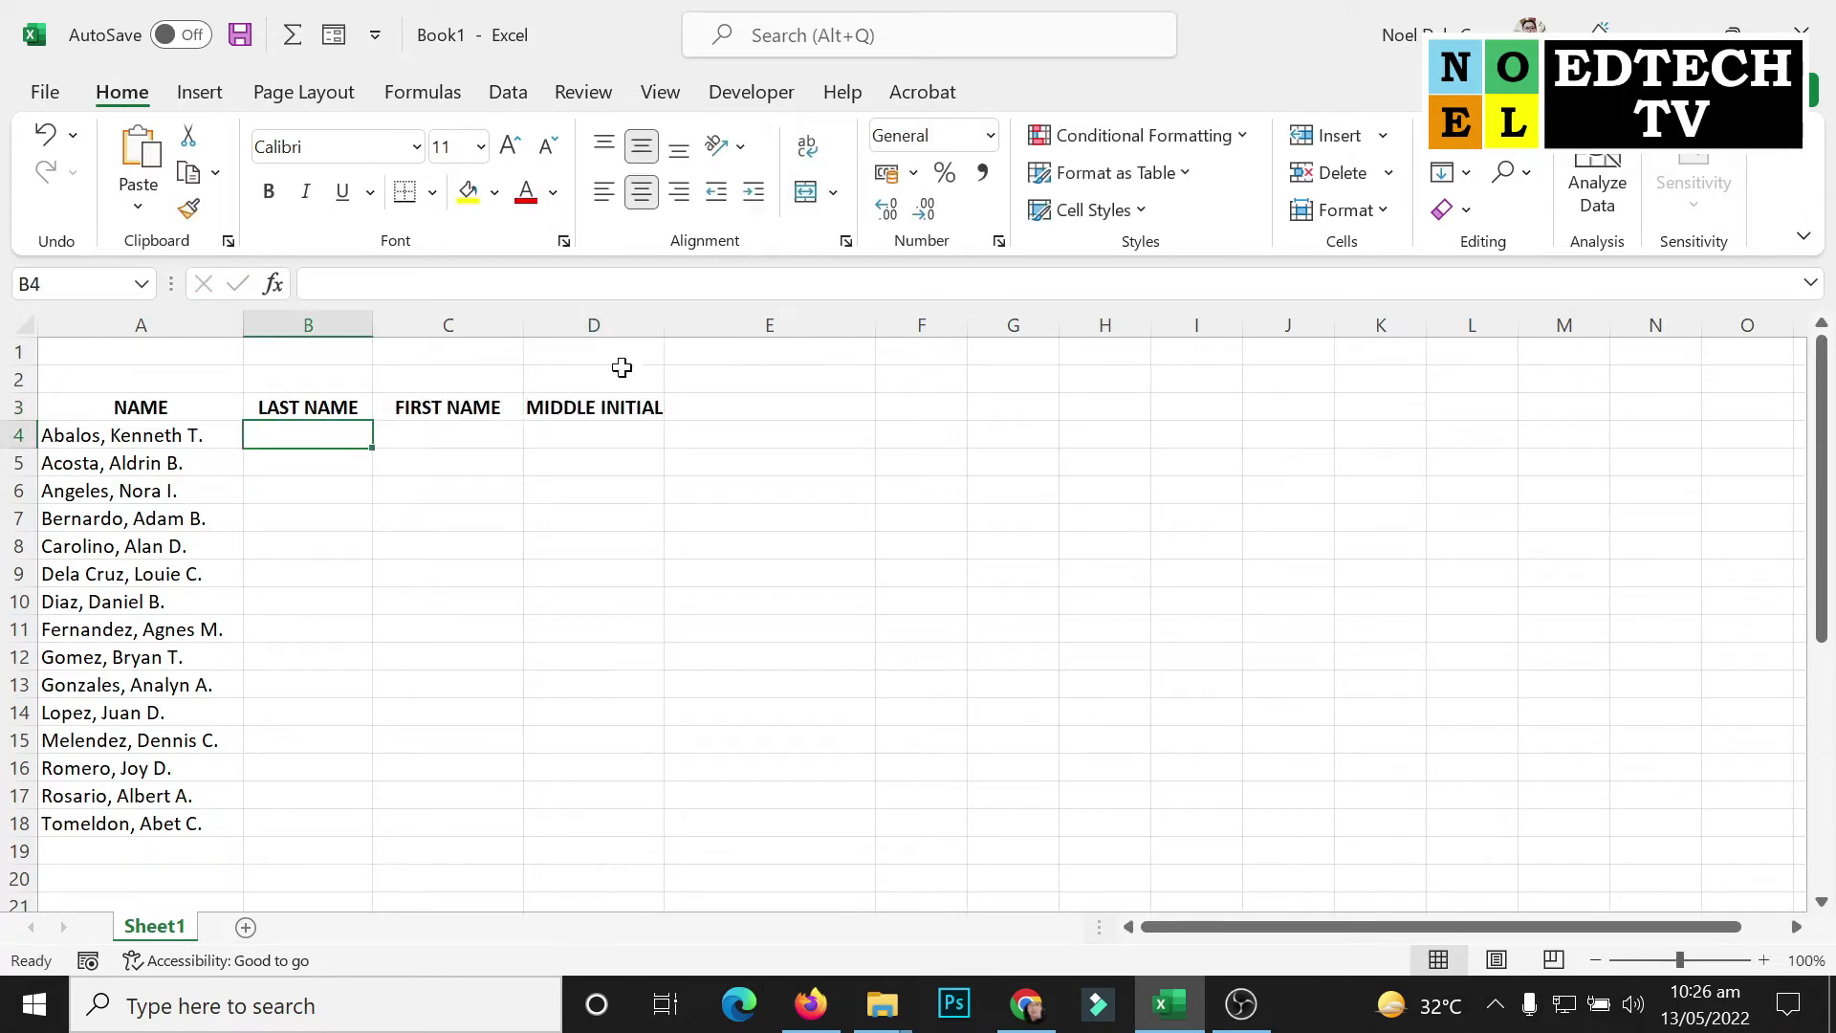
pyautogui.moveTo(664, 316); pyautogui.dragTo(676, 315)
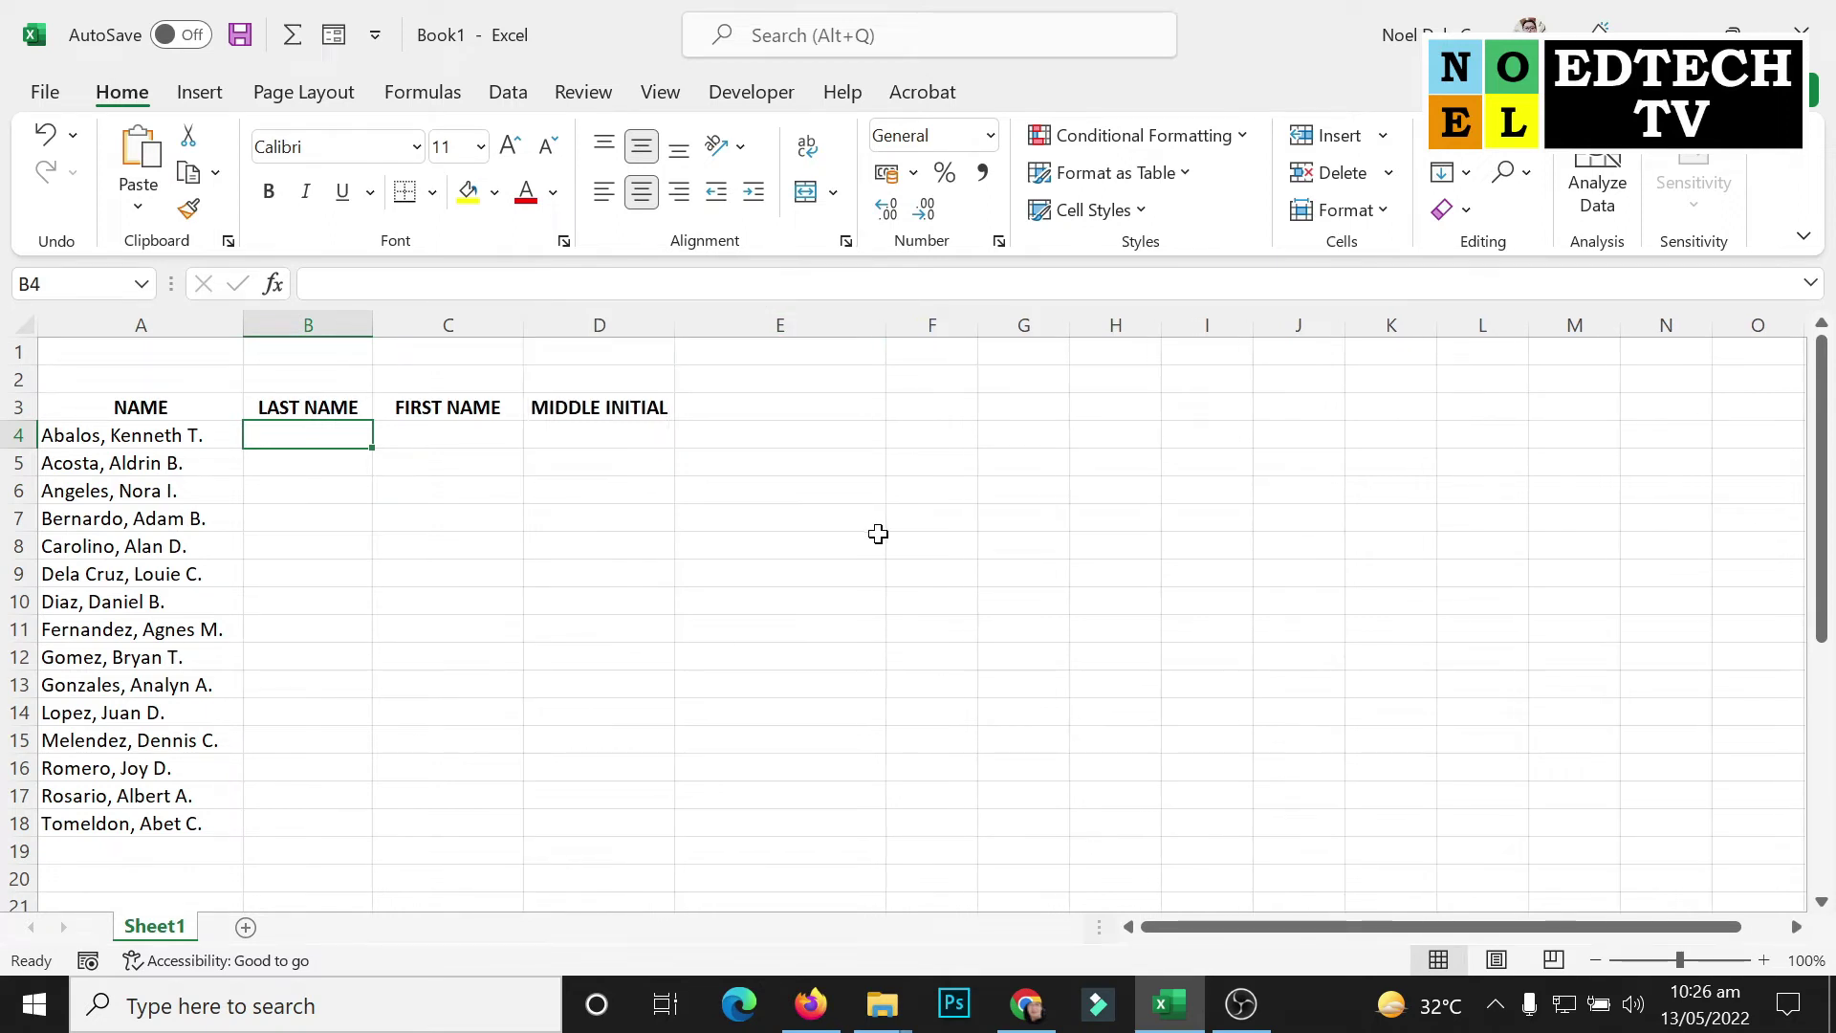
# Enter Abalos in B4 and accept Flash Fill's surnames for B5:B18 down to Tomeldon
pyautogui.click(878, 533)
pyautogui.write('Abalos')
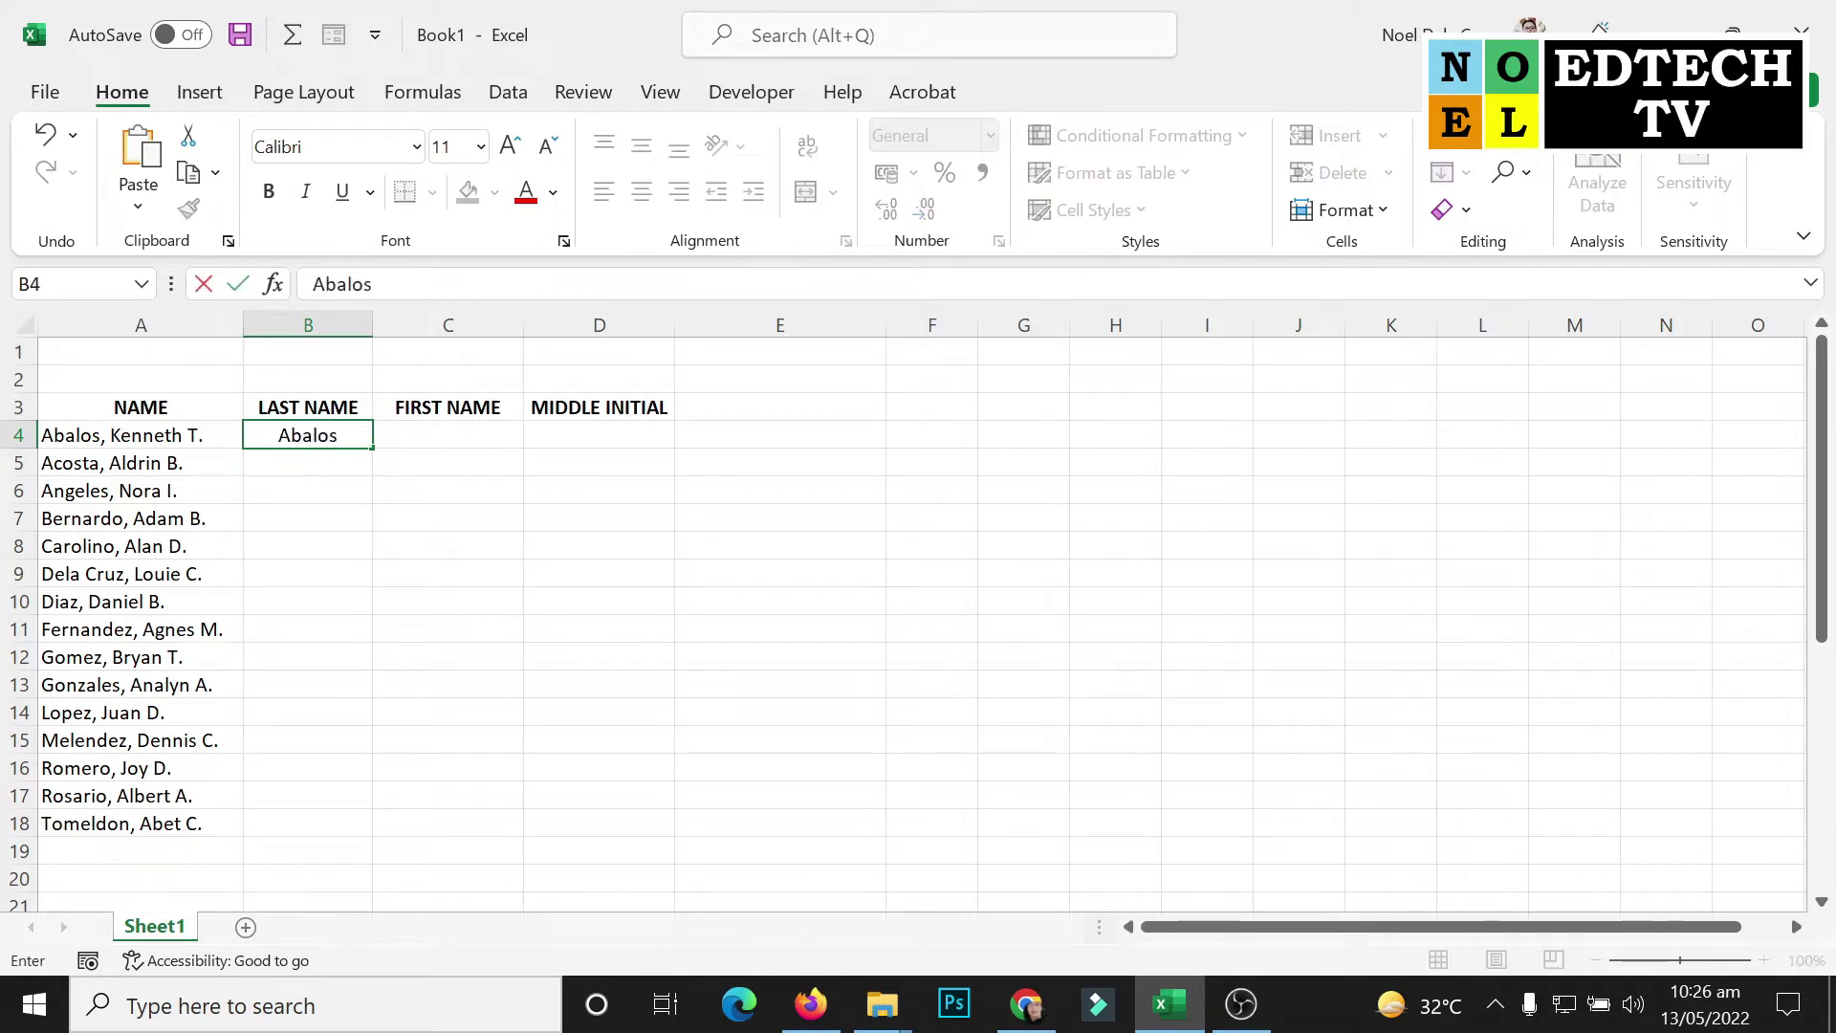
pyautogui.press('Return')
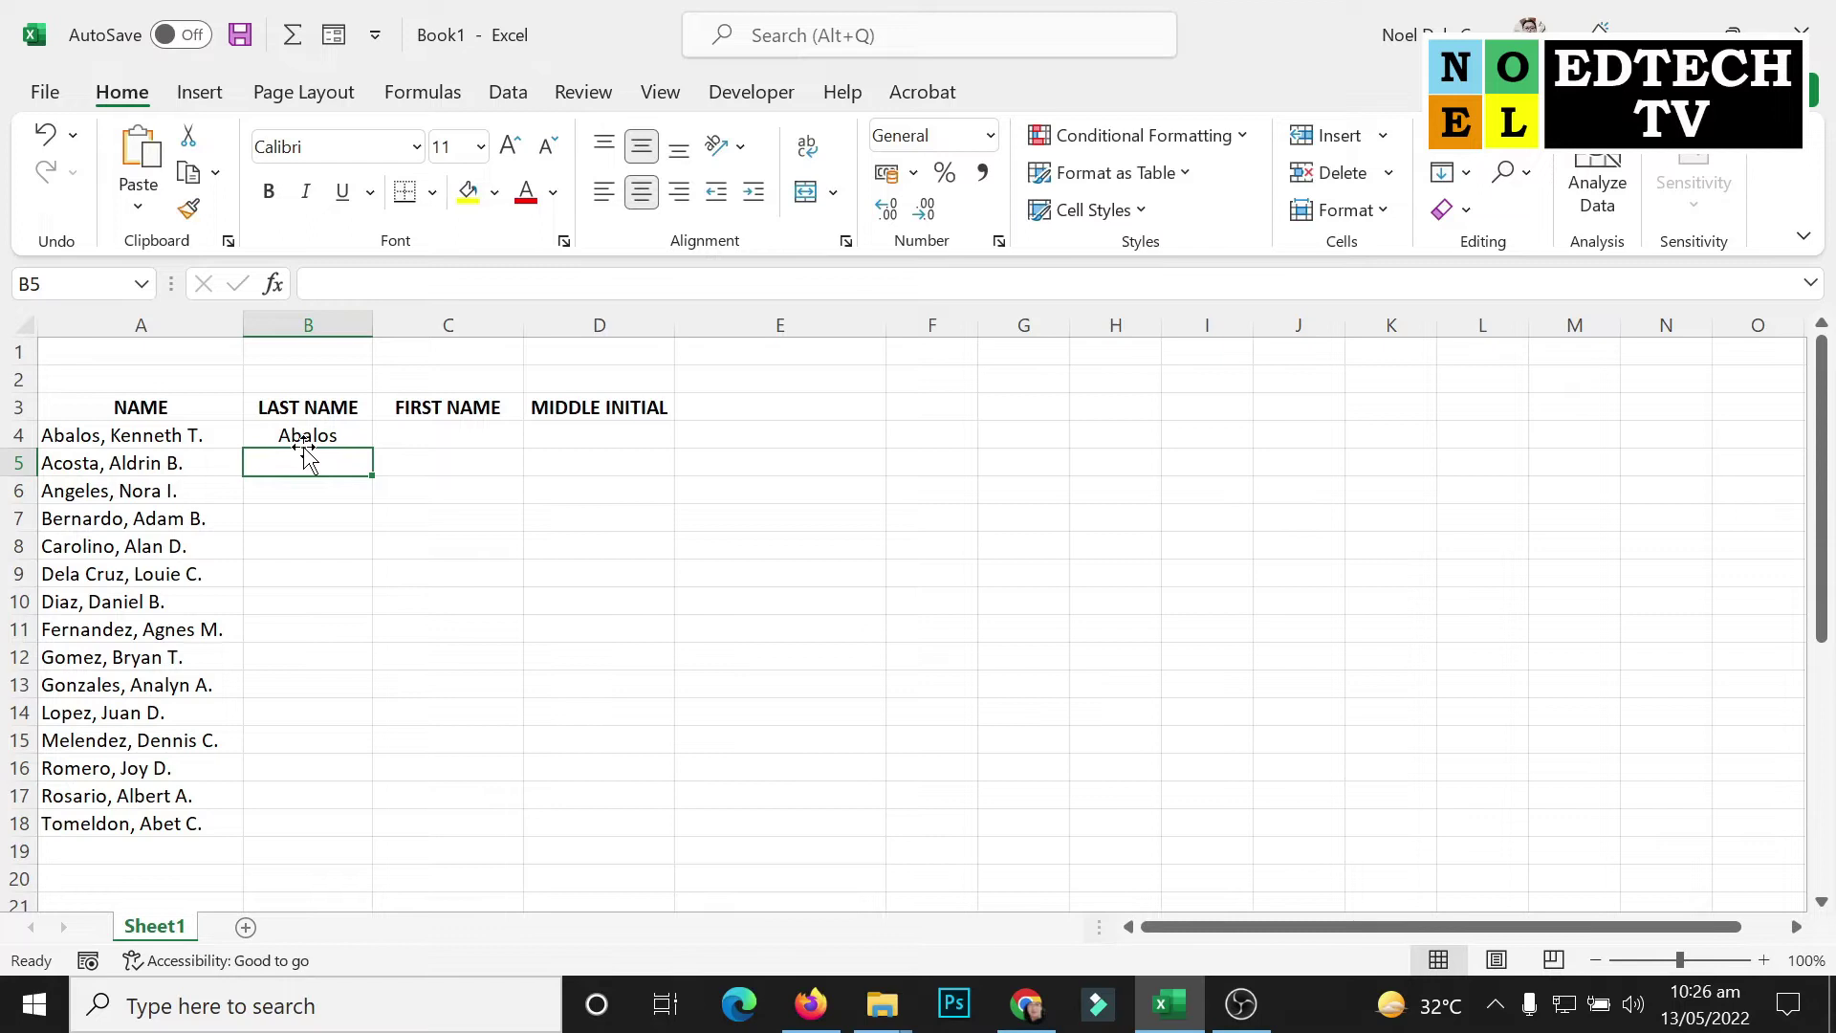
pyautogui.write('Acosta')
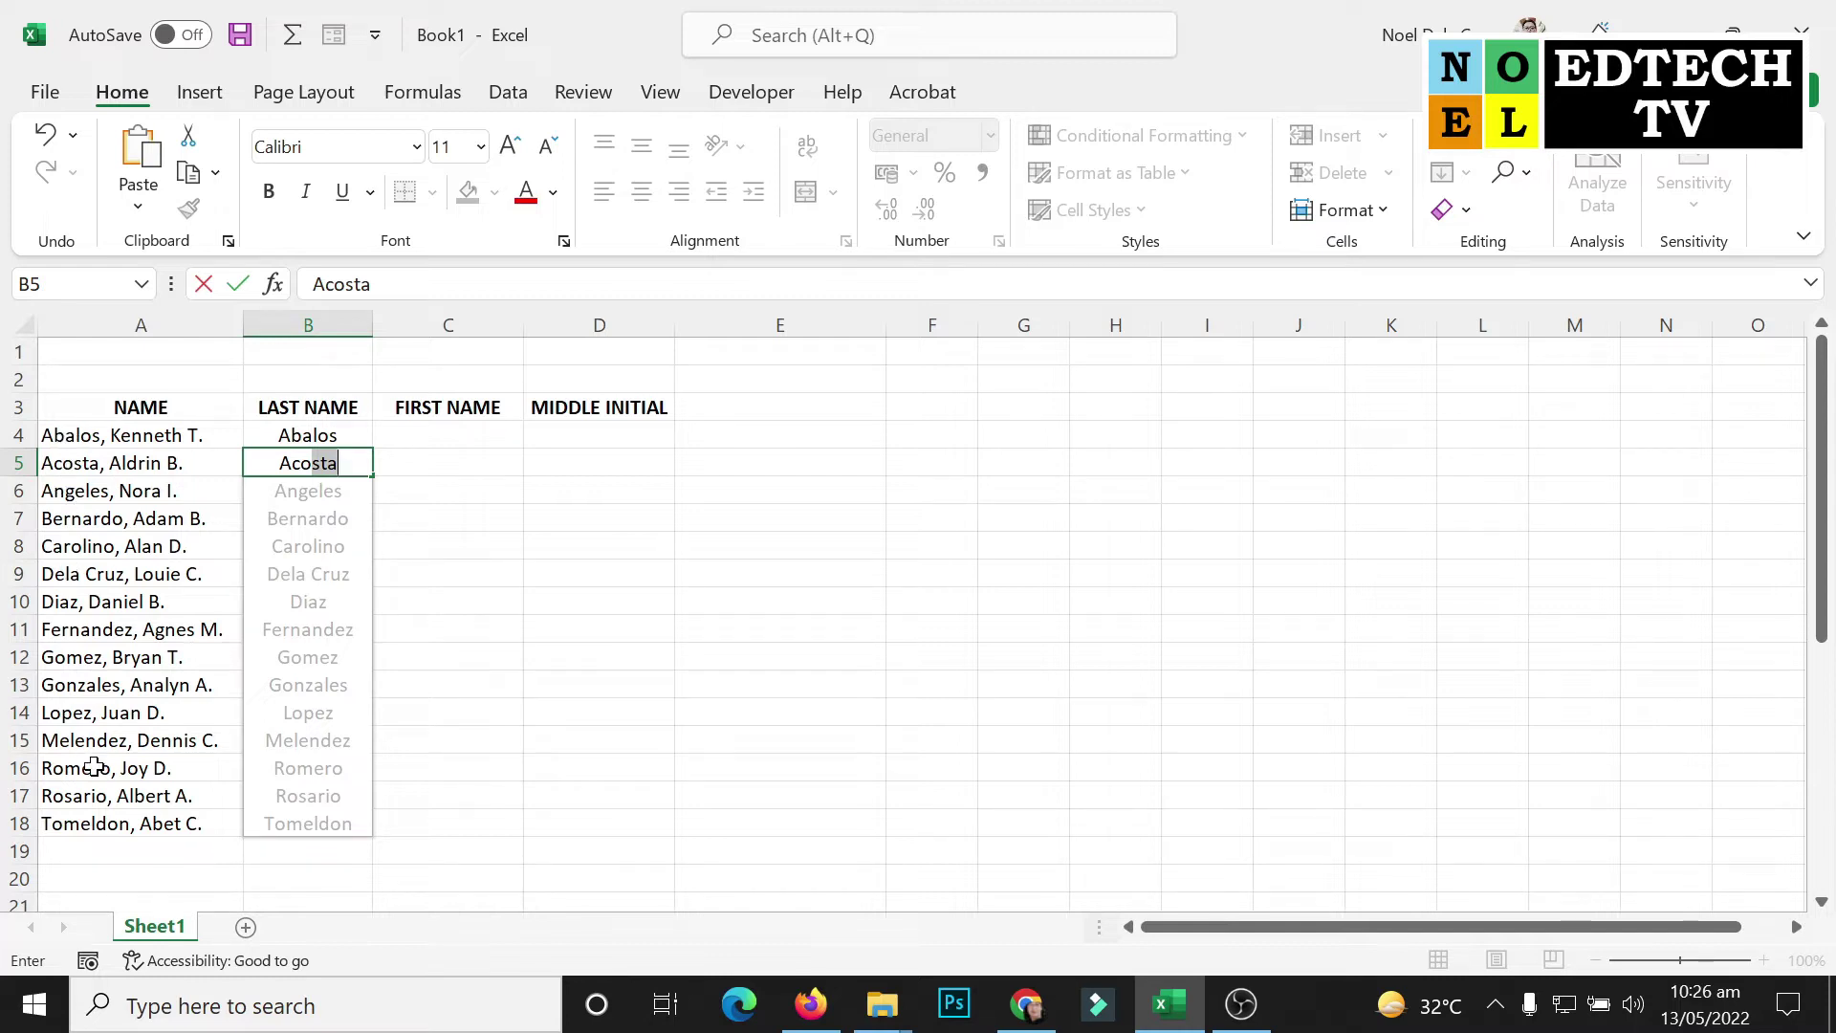
pyautogui.press('Return')
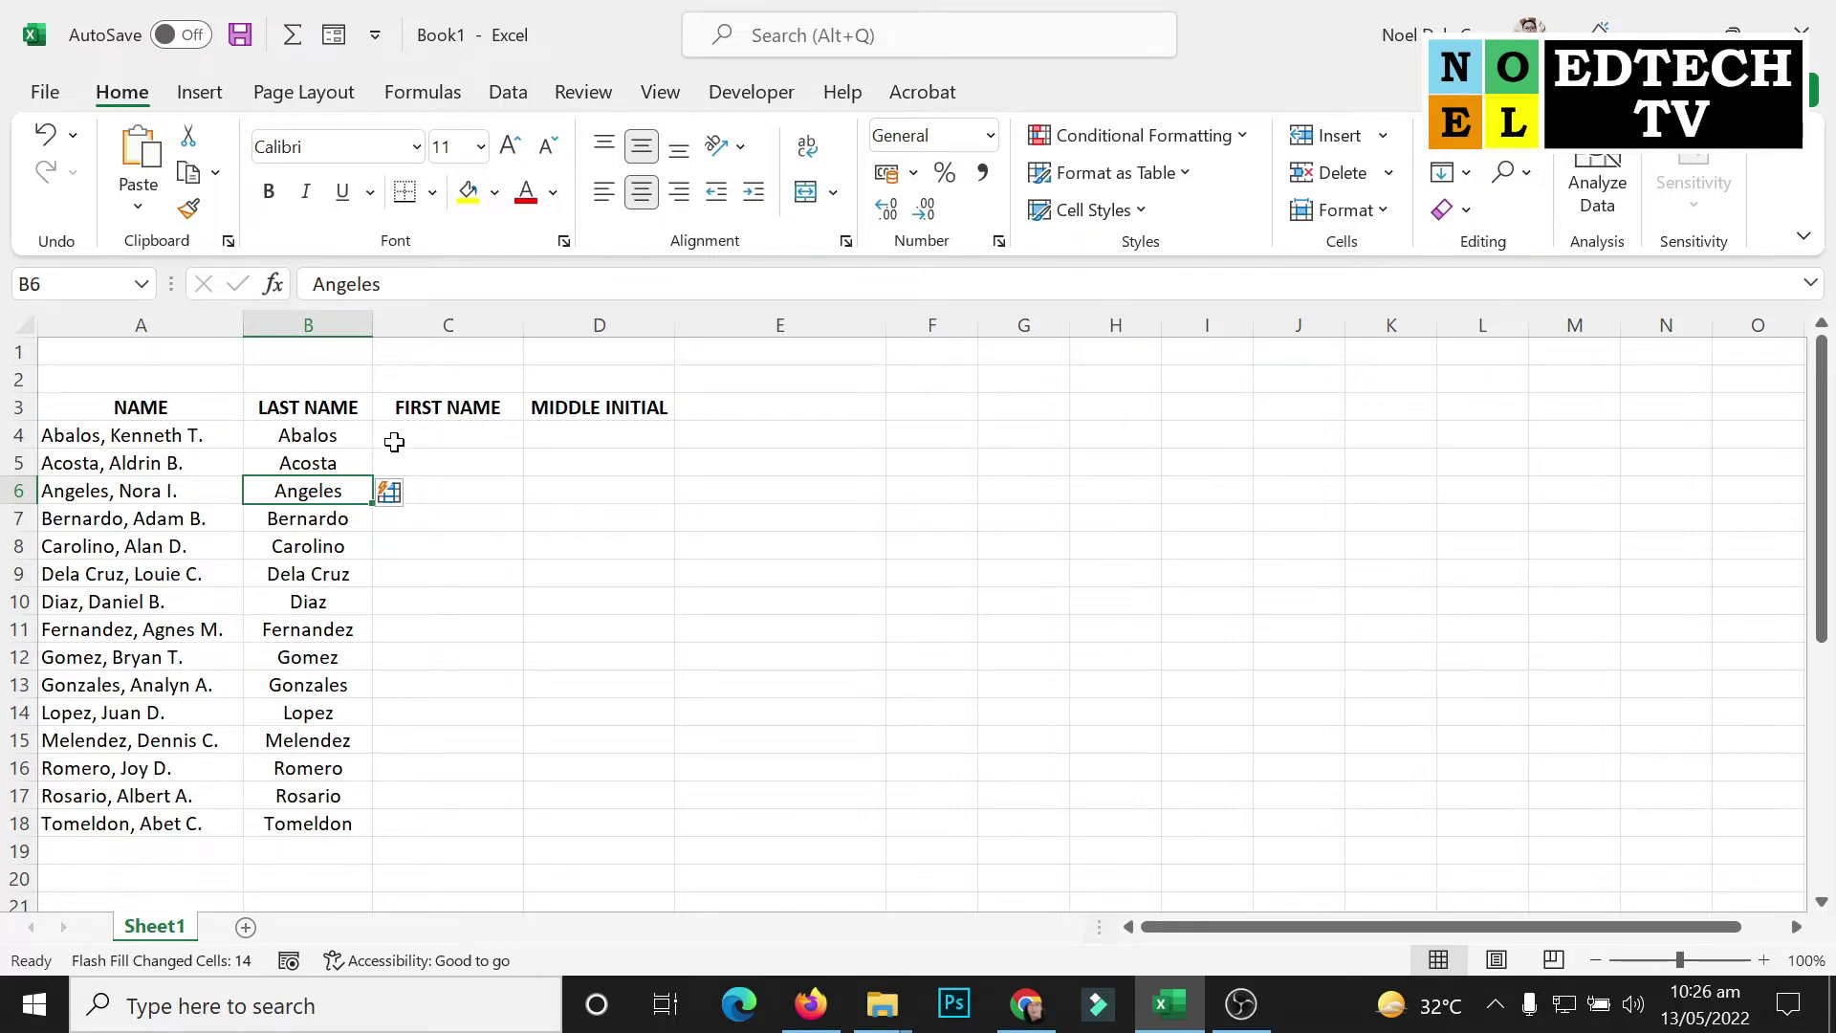
# Enter Kenneth in C4 and accept Flash Fill's given names for C5:C18 down to Abet
pyautogui.click(519, 436)
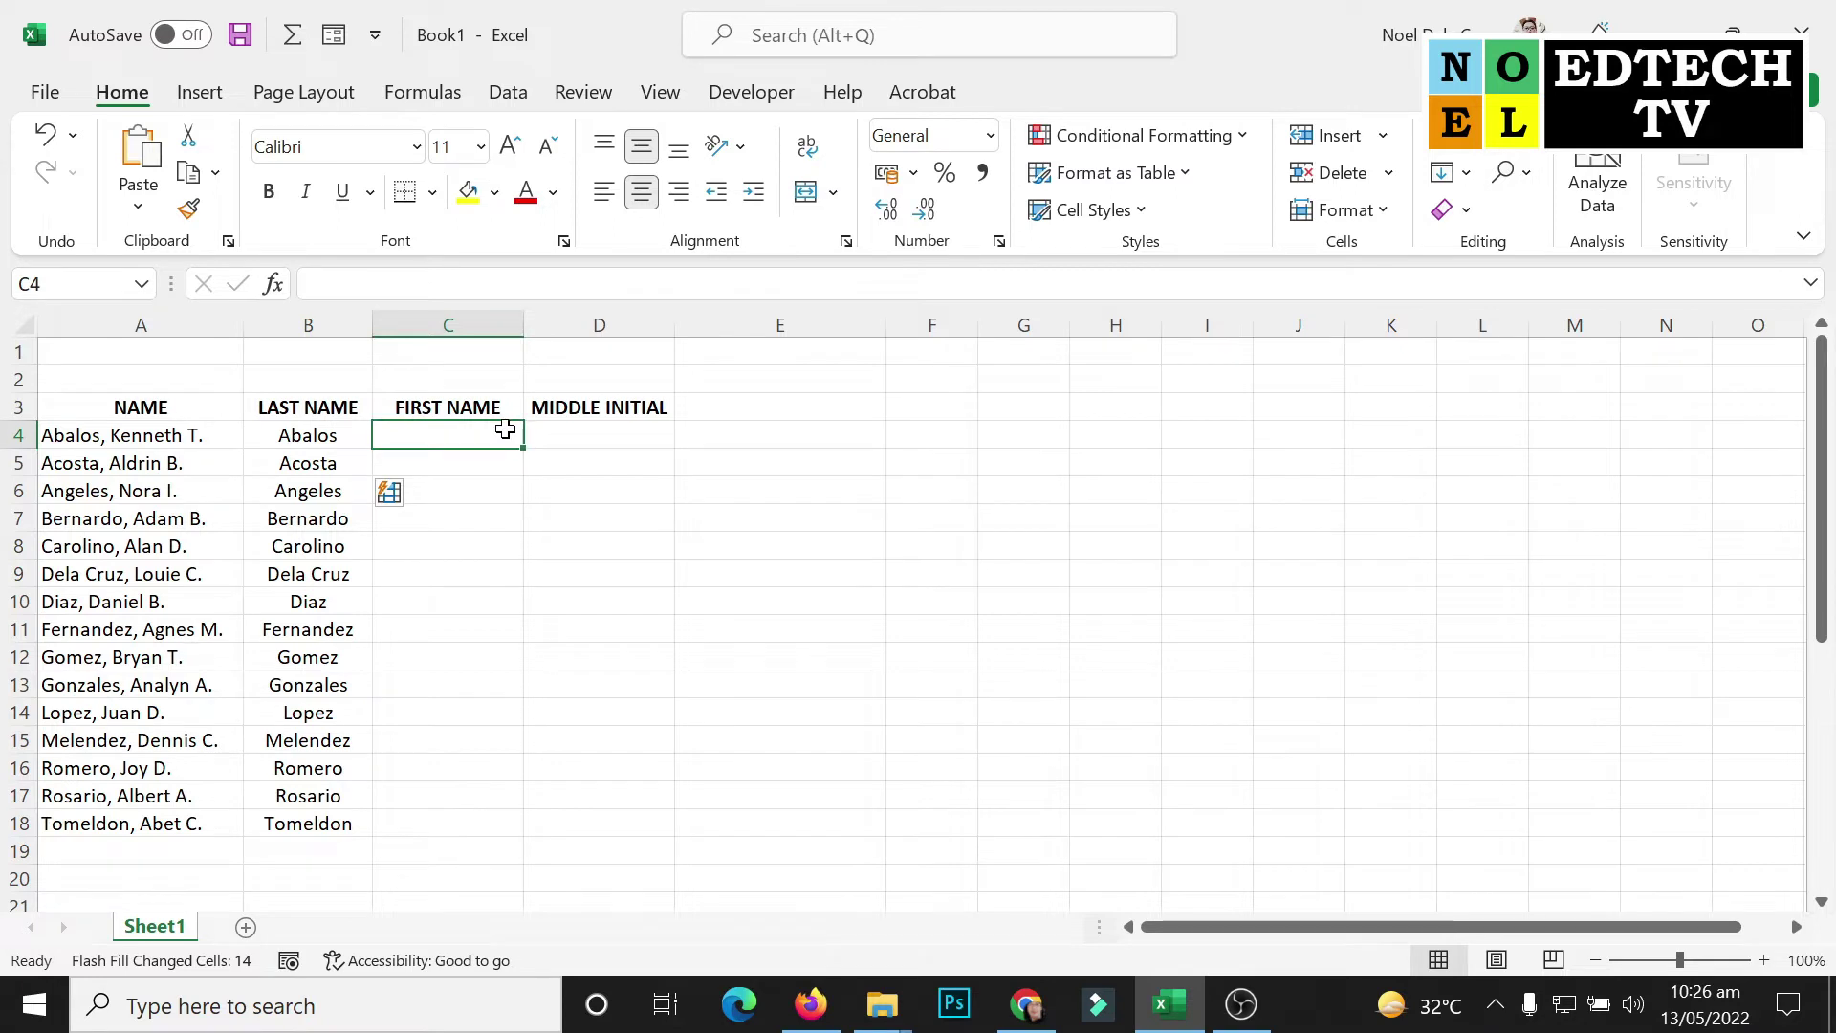
pyautogui.write('Kenneth')
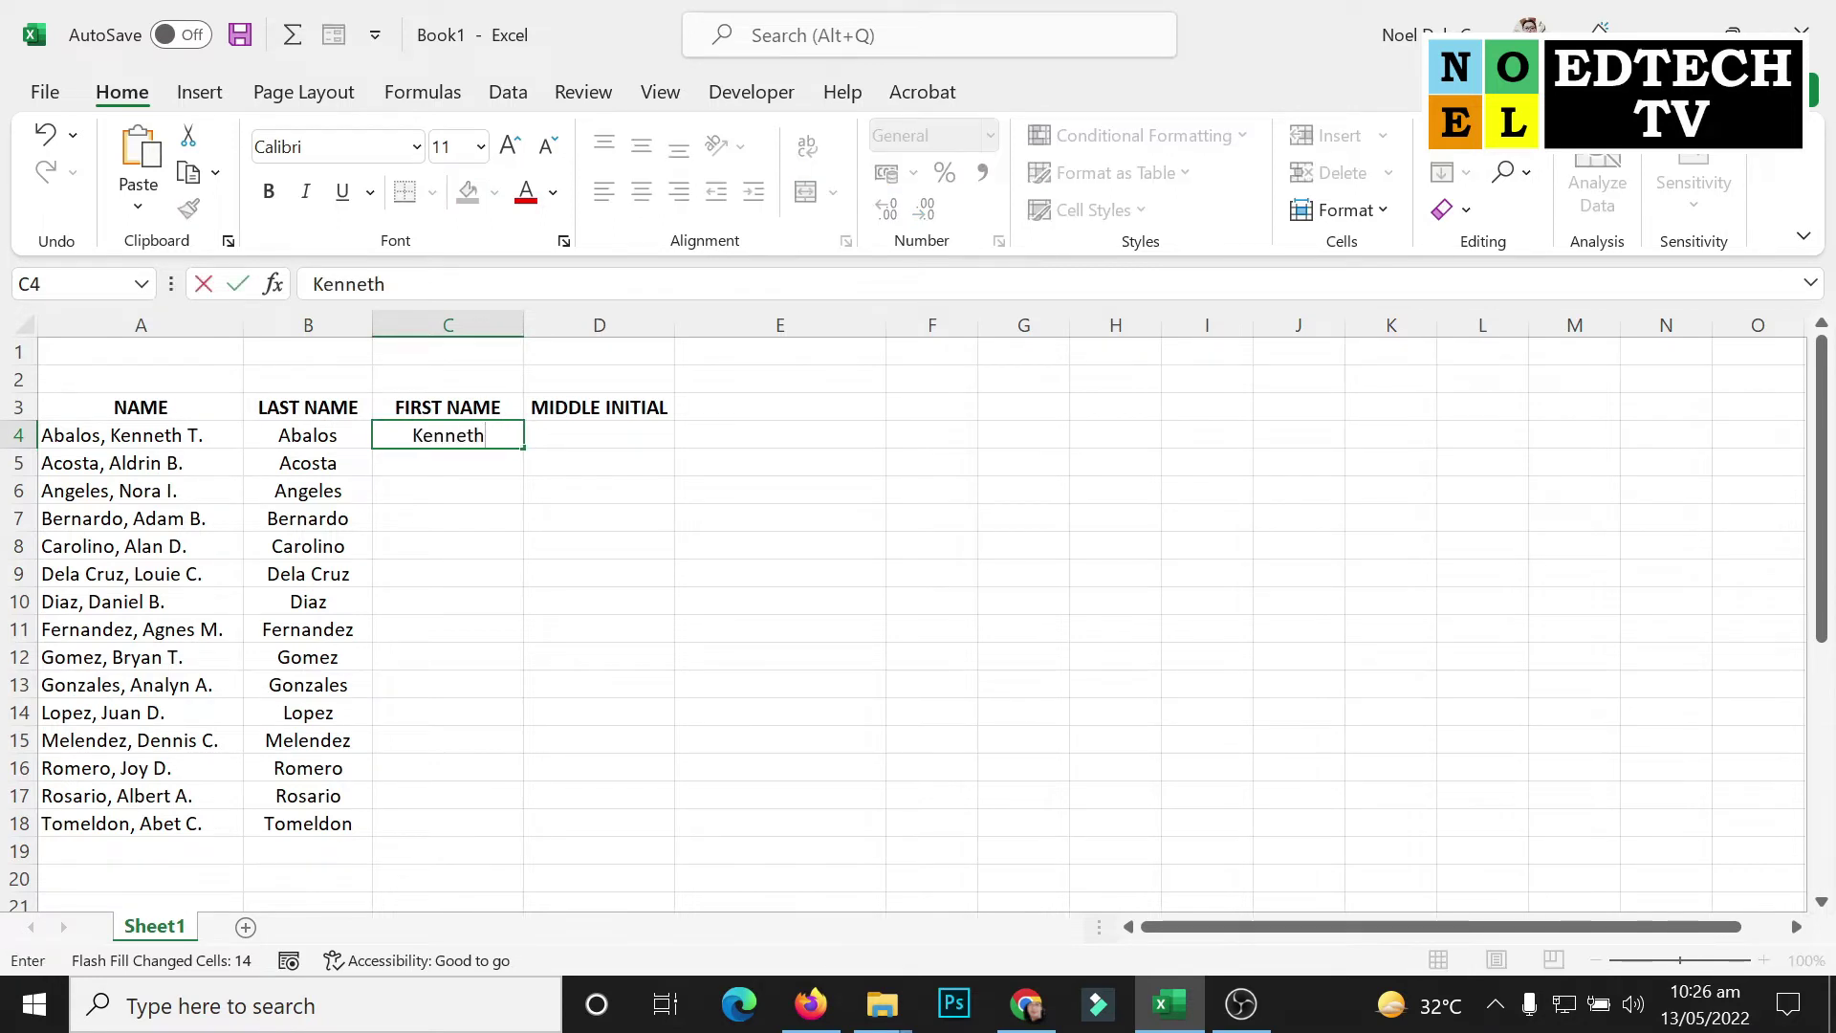
pyautogui.press('Return')
pyautogui.write('Aldrin')
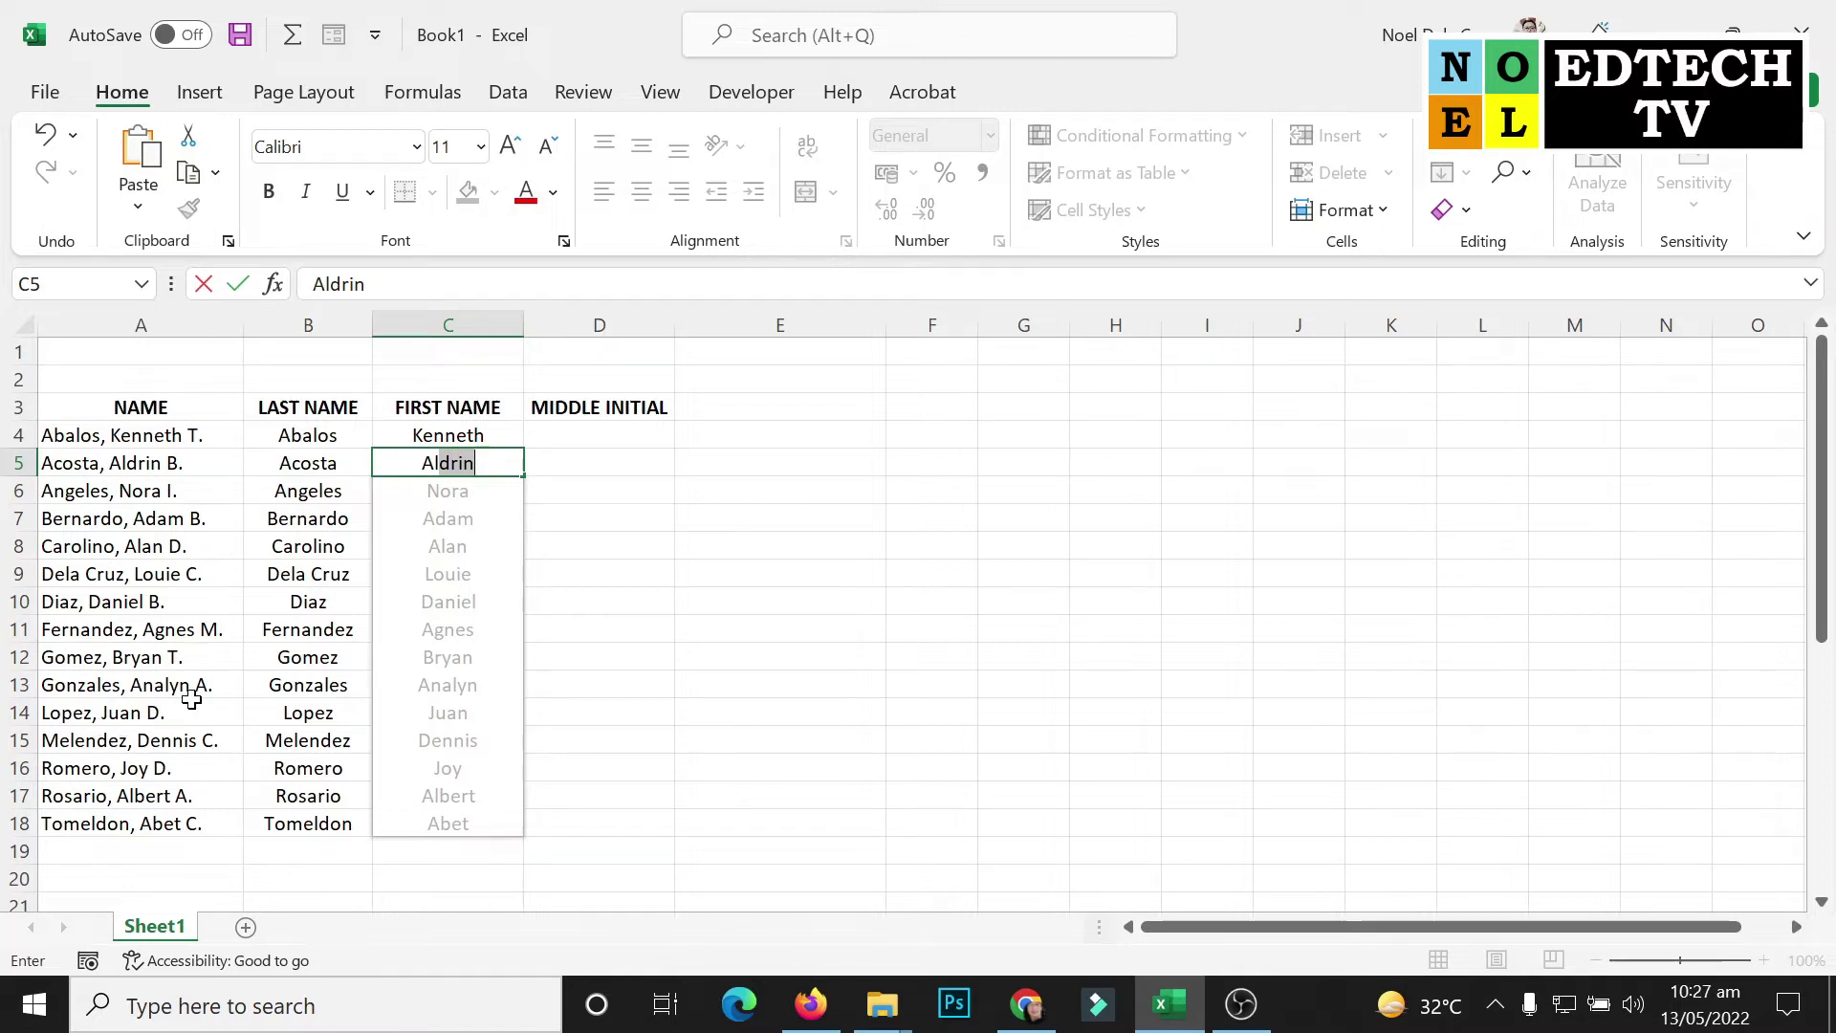
pyautogui.press('Return')
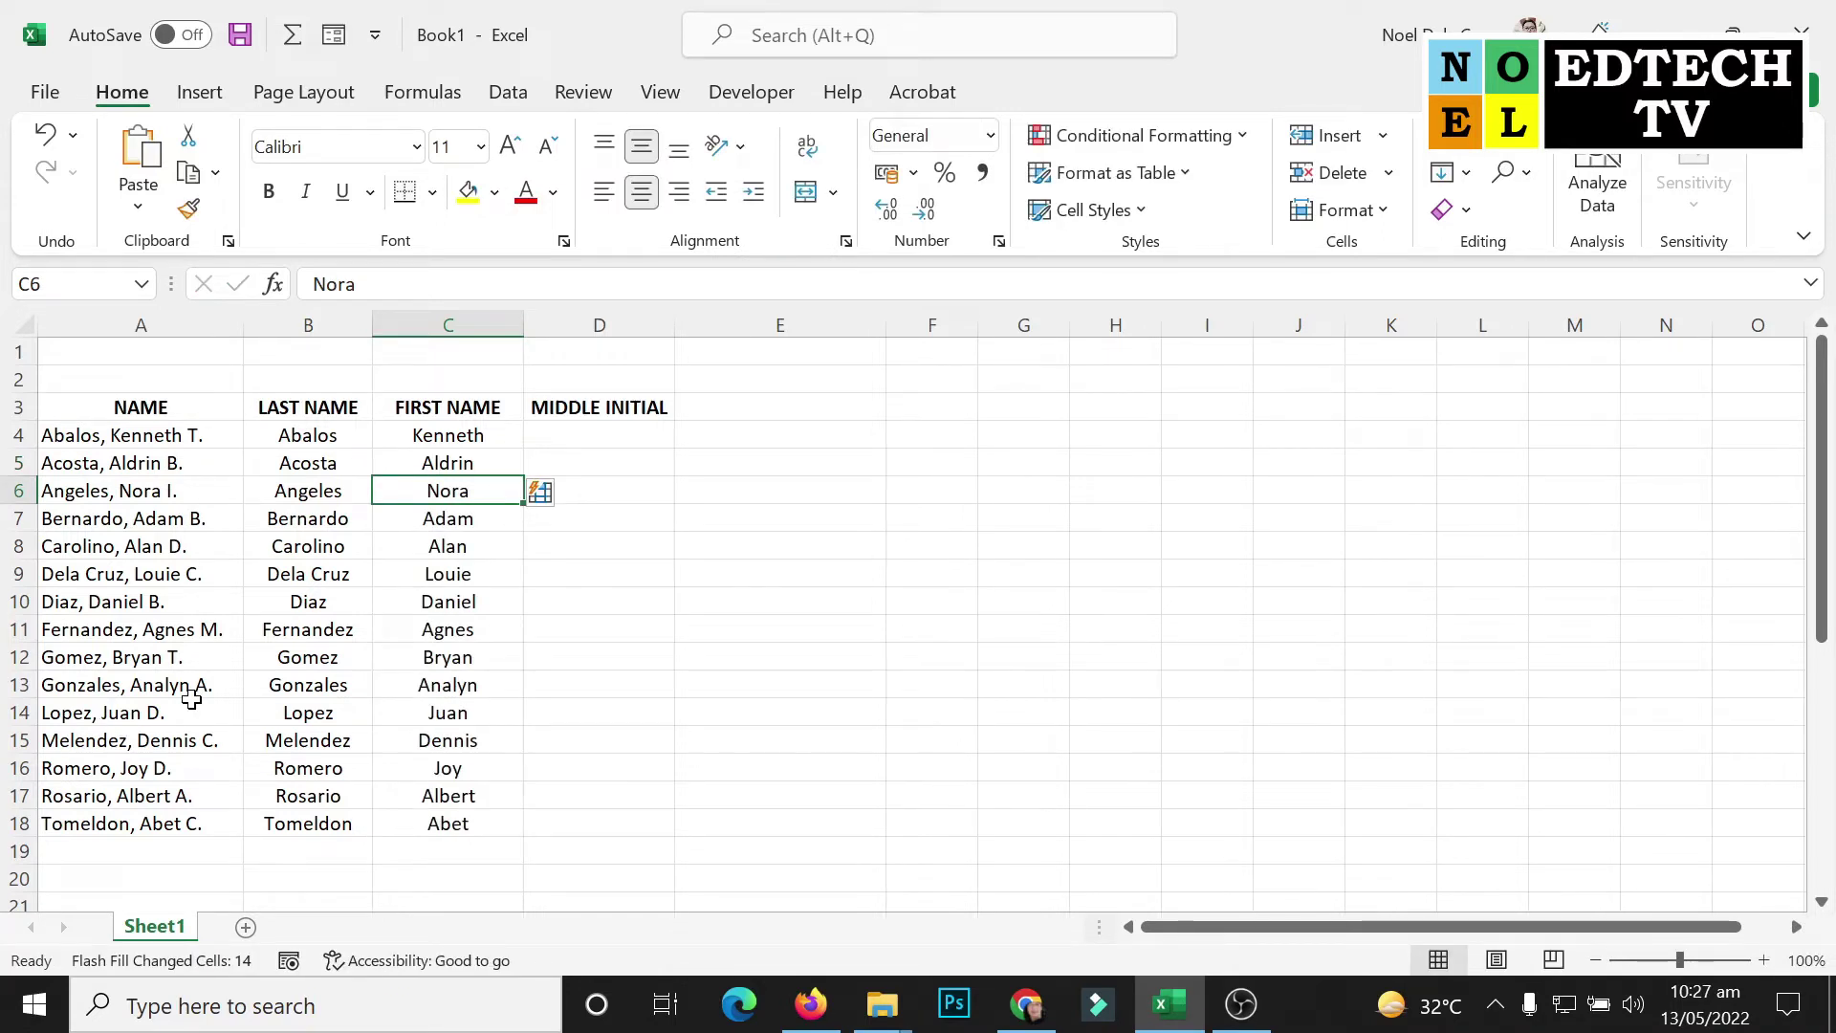
pyautogui.click(586, 434)
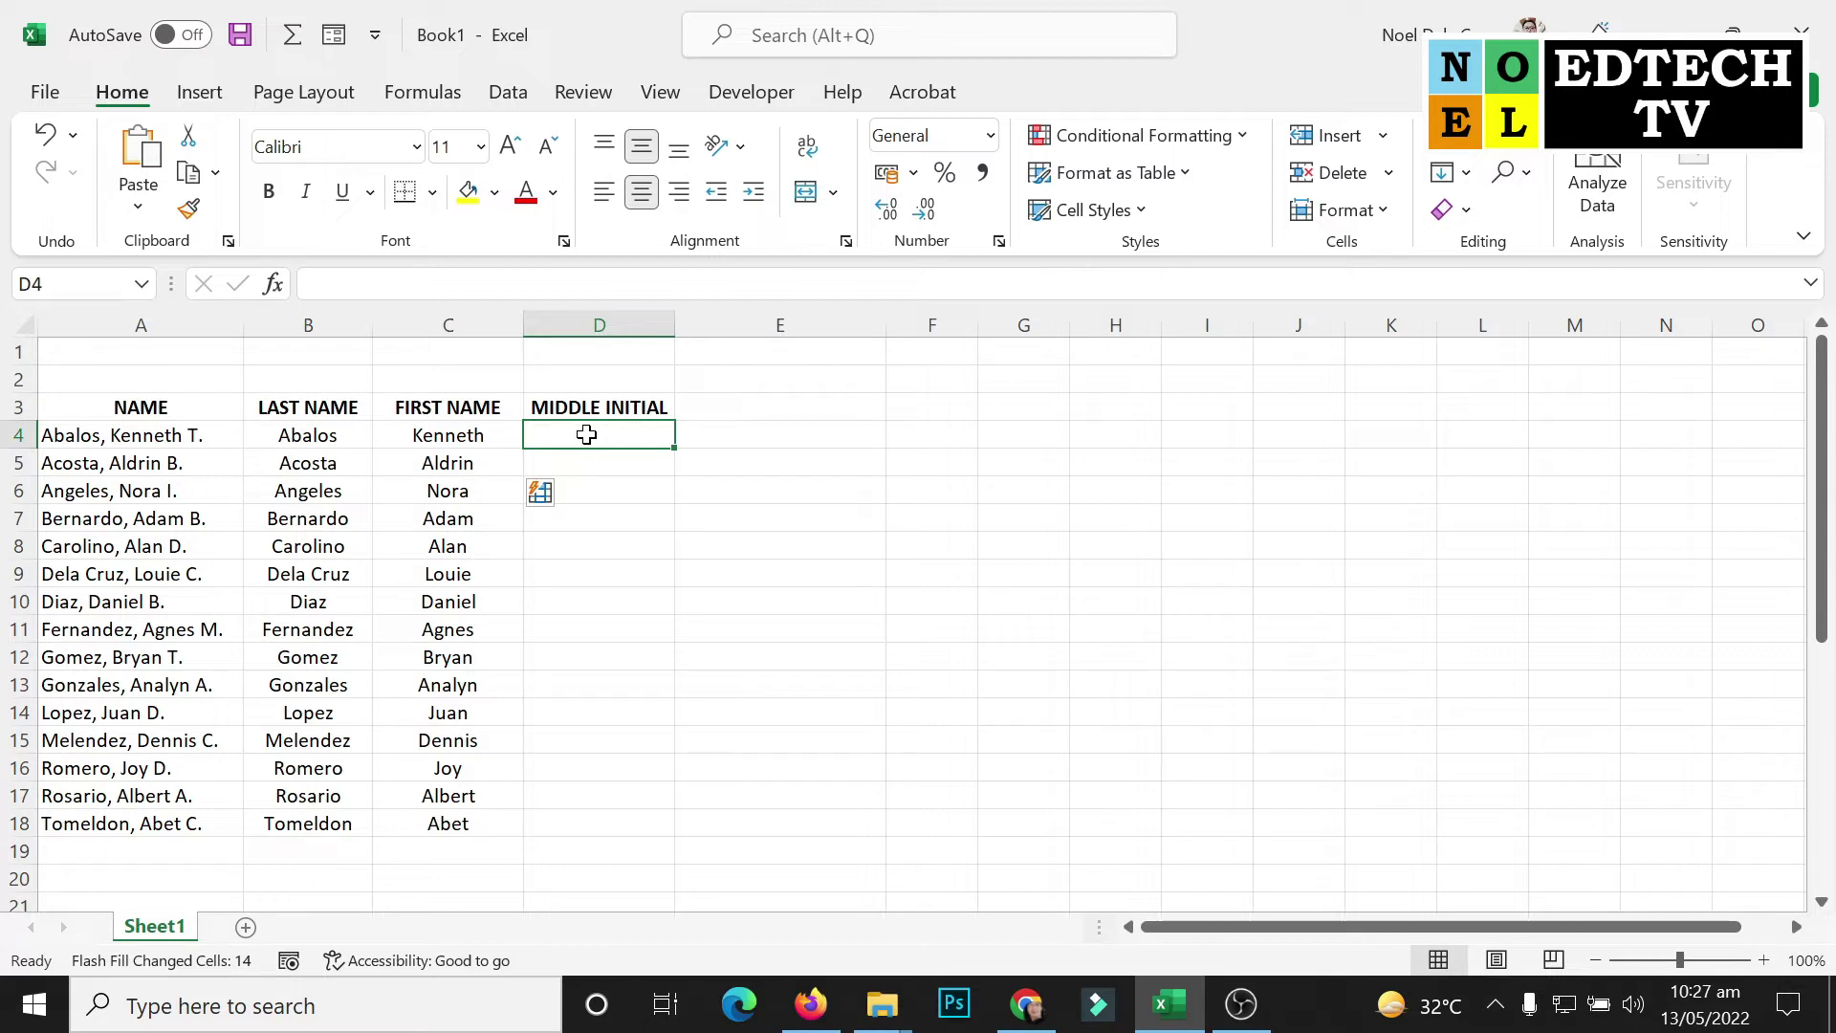
# Enter T. and B. in D4:D5 and accept Flash Fill's initials for the remaining rows
pyautogui.write('T.')
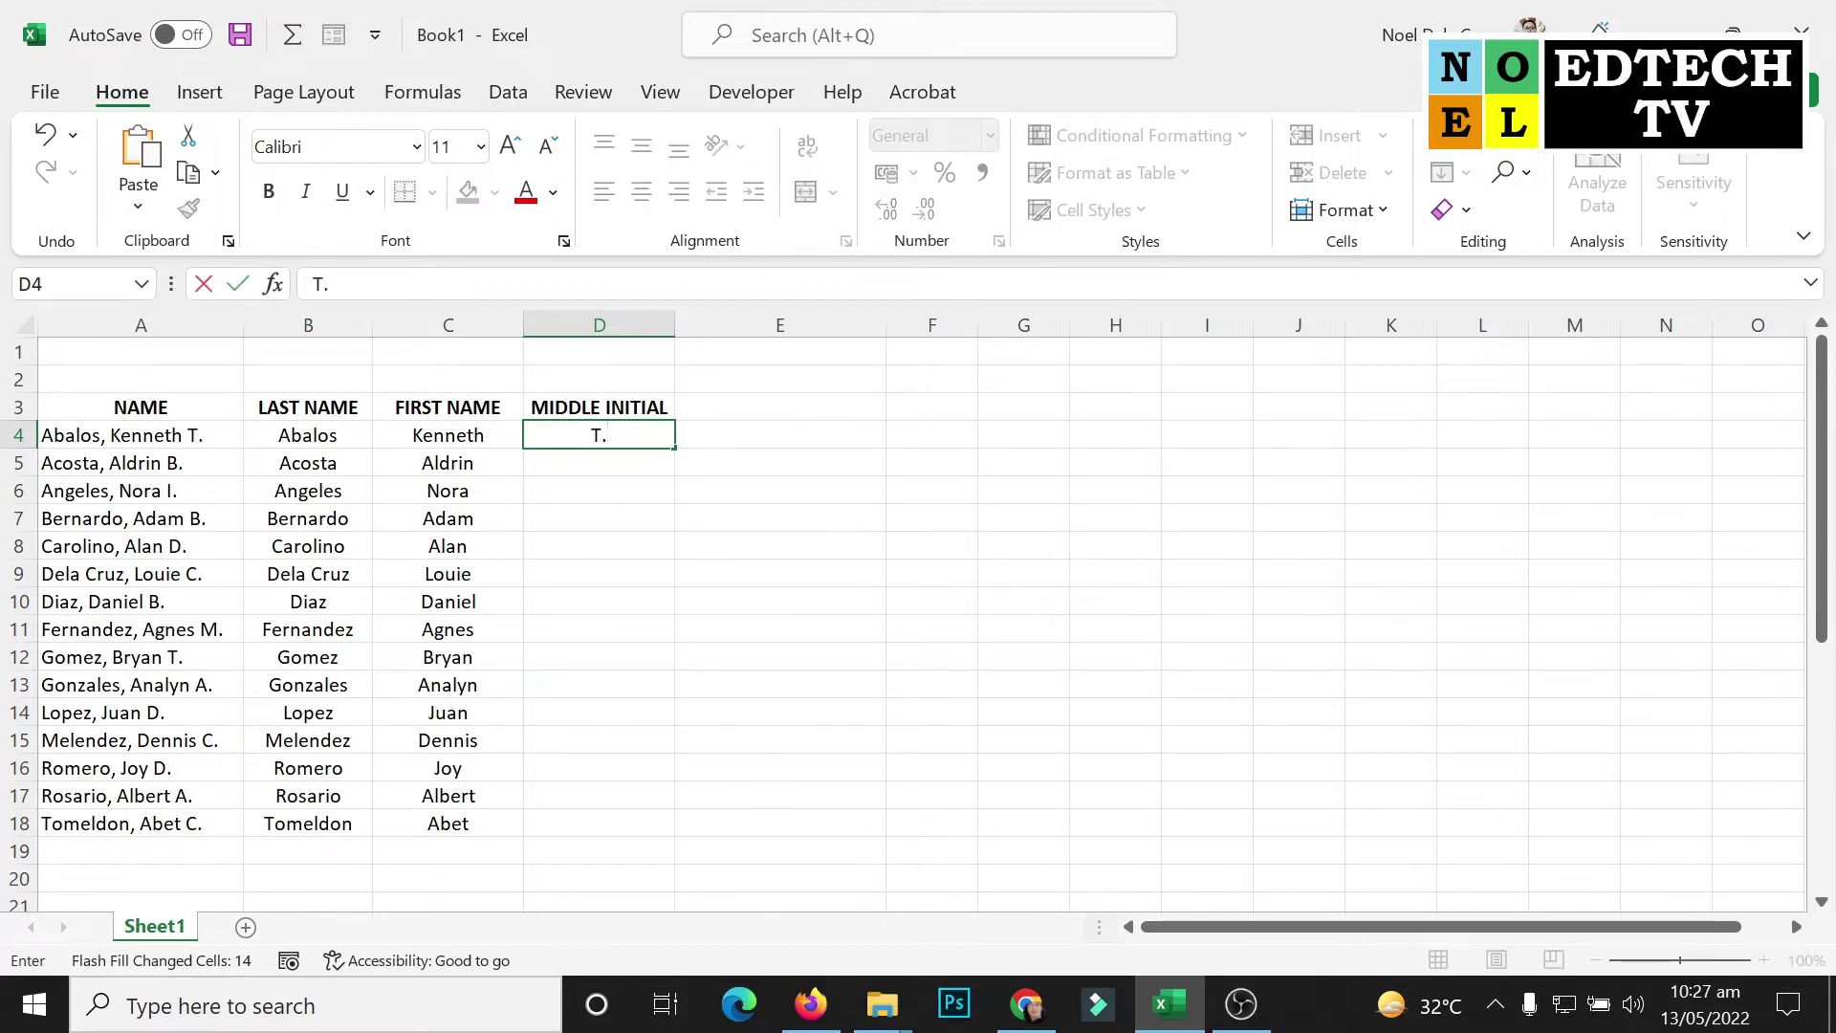
pyautogui.press('Return')
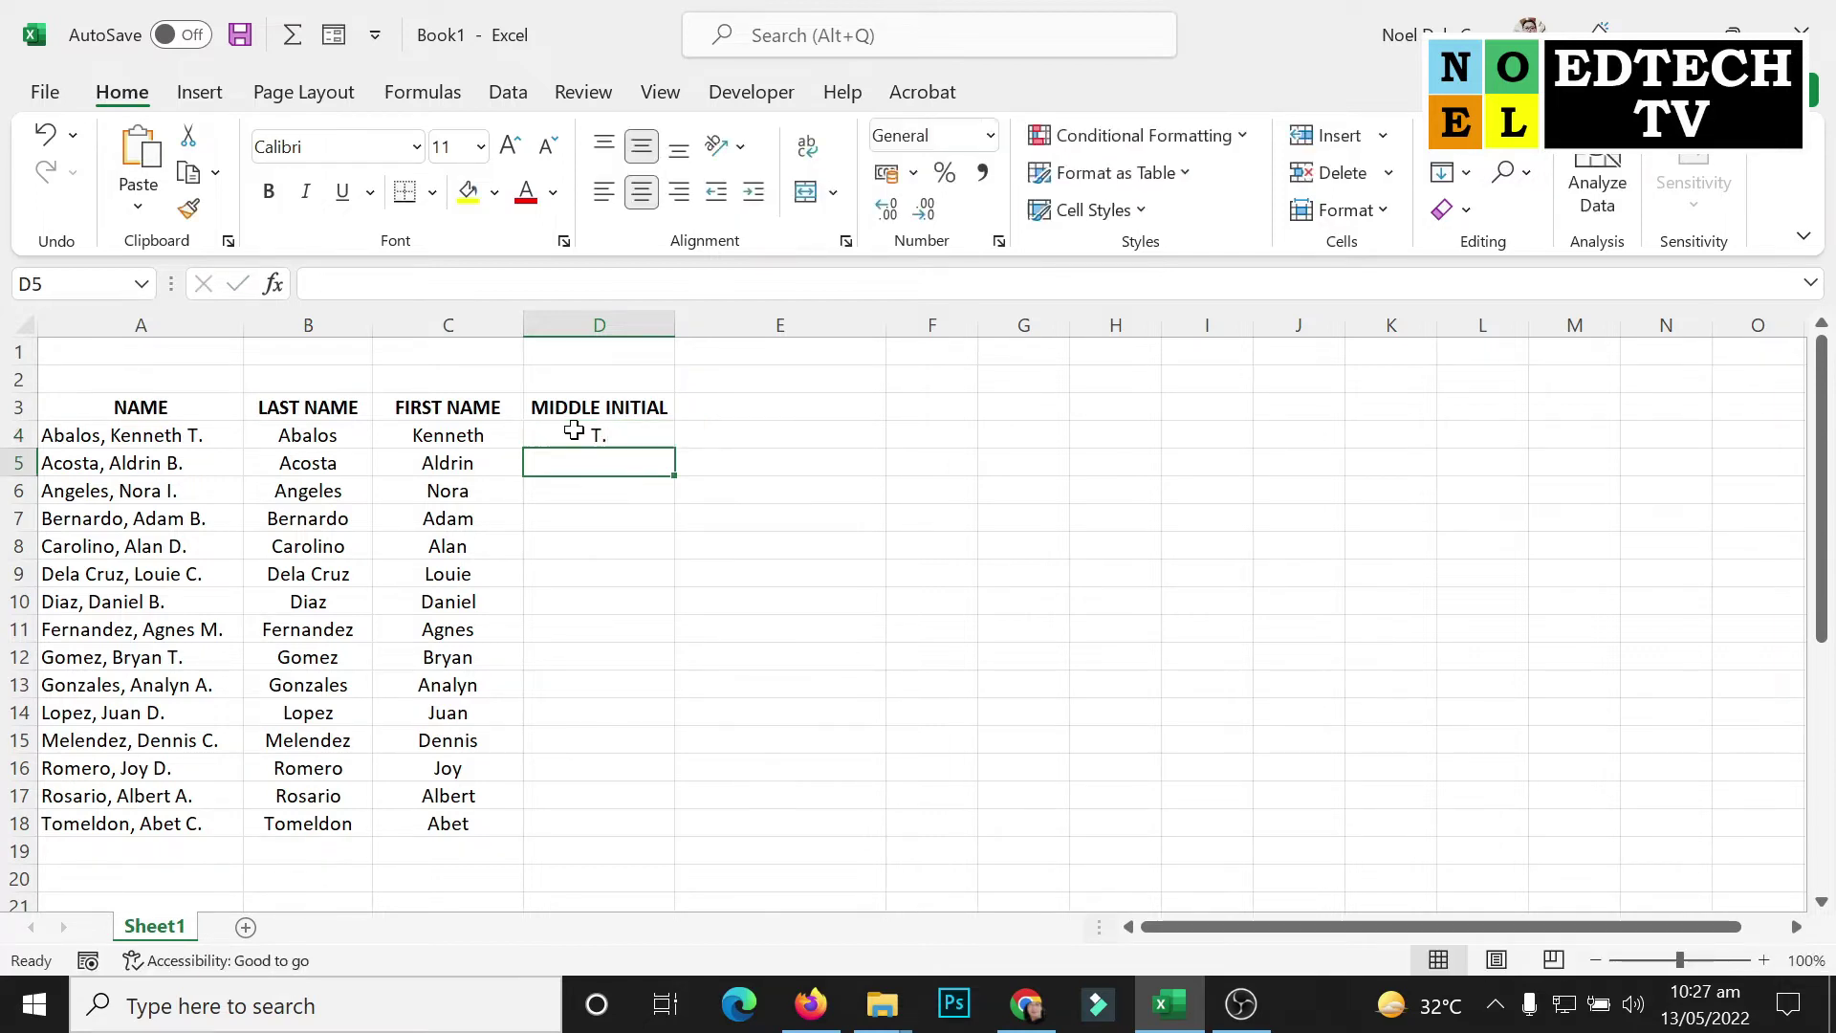
pyautogui.write('B.')
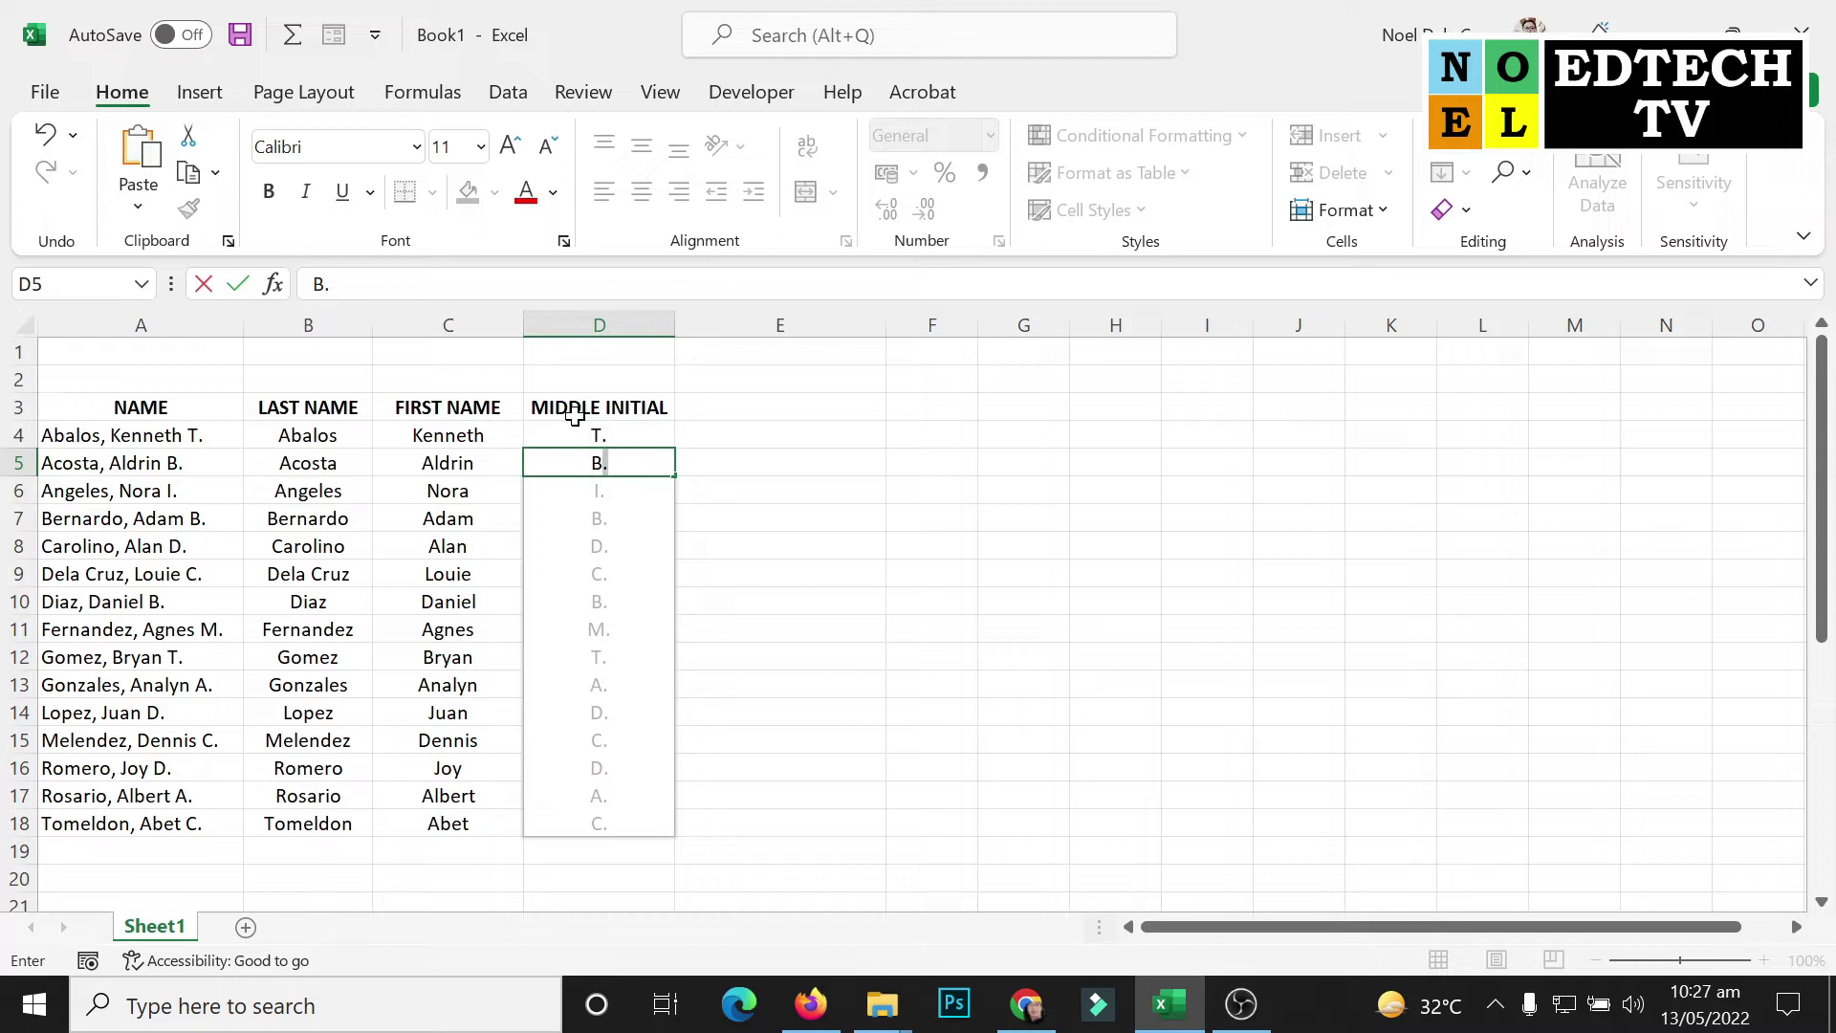
pyautogui.press('Return')
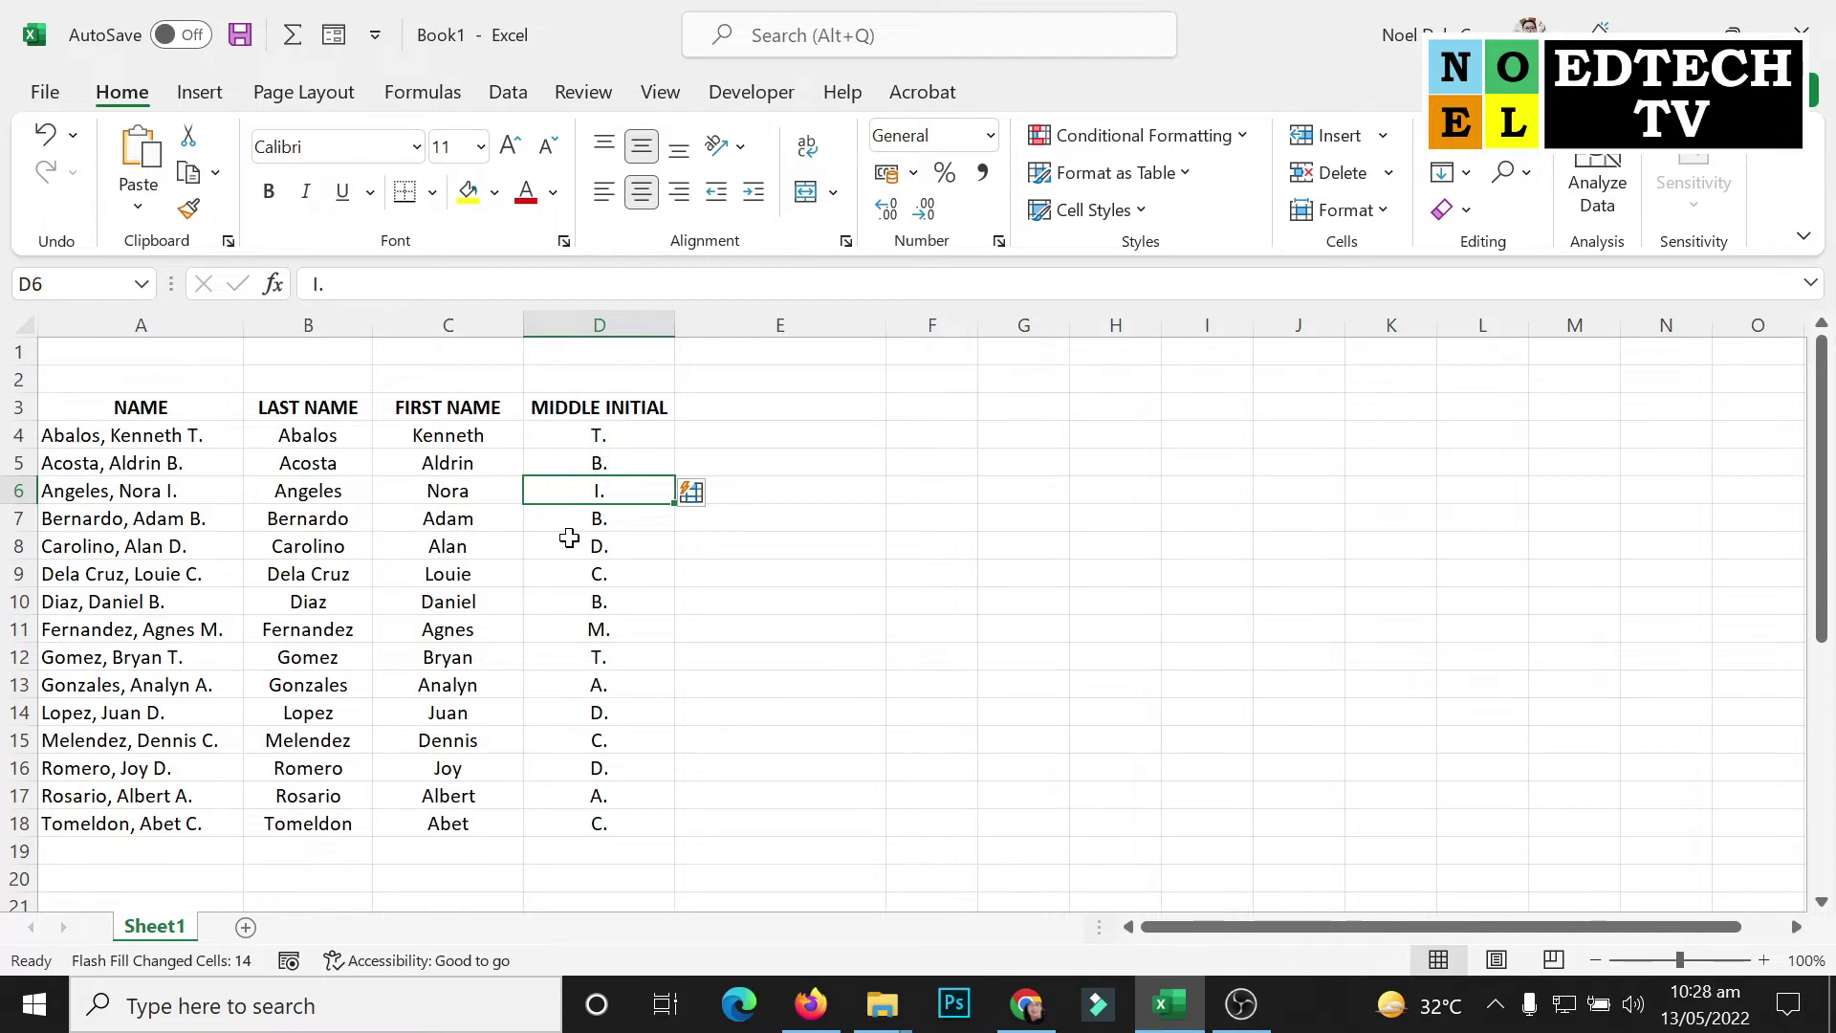
pyautogui.moveTo(170, 410); pyautogui.dragTo(154, 823)
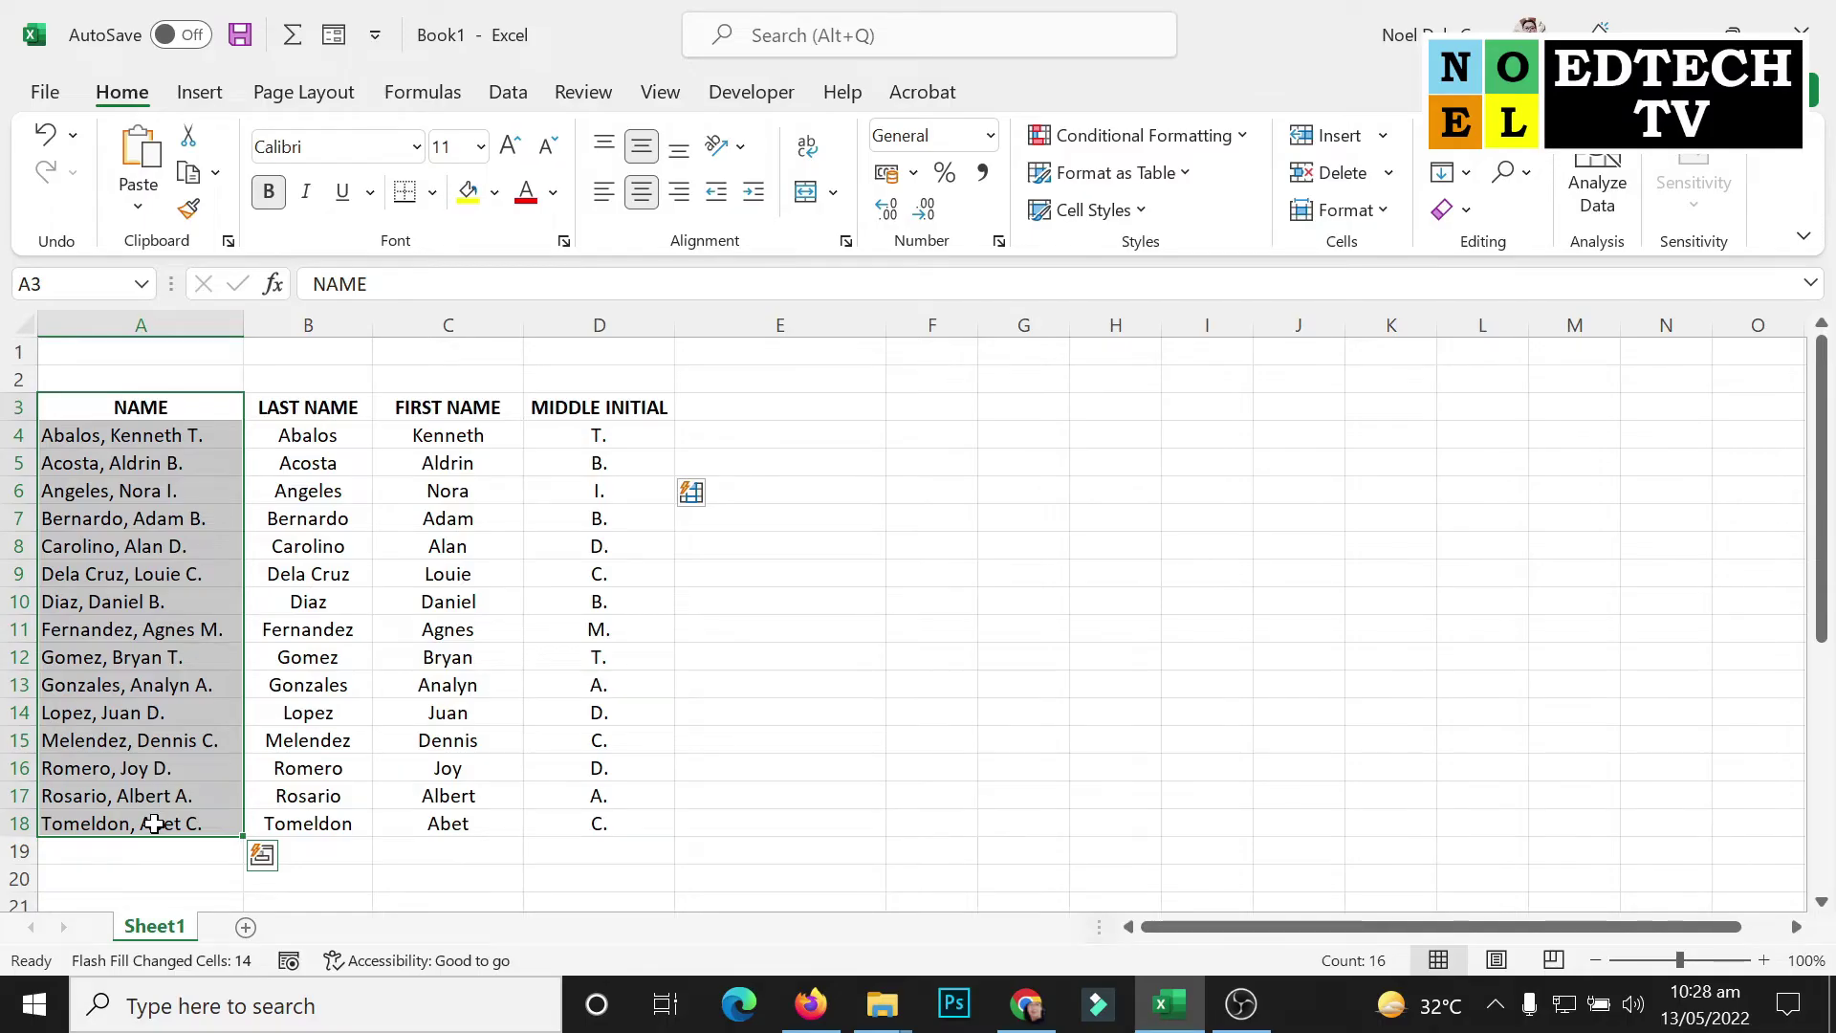
# Copy the NAME list A3:A18 into F3 and widen column F to fit the names
pyautogui.hotkey('ctrl', 'c')
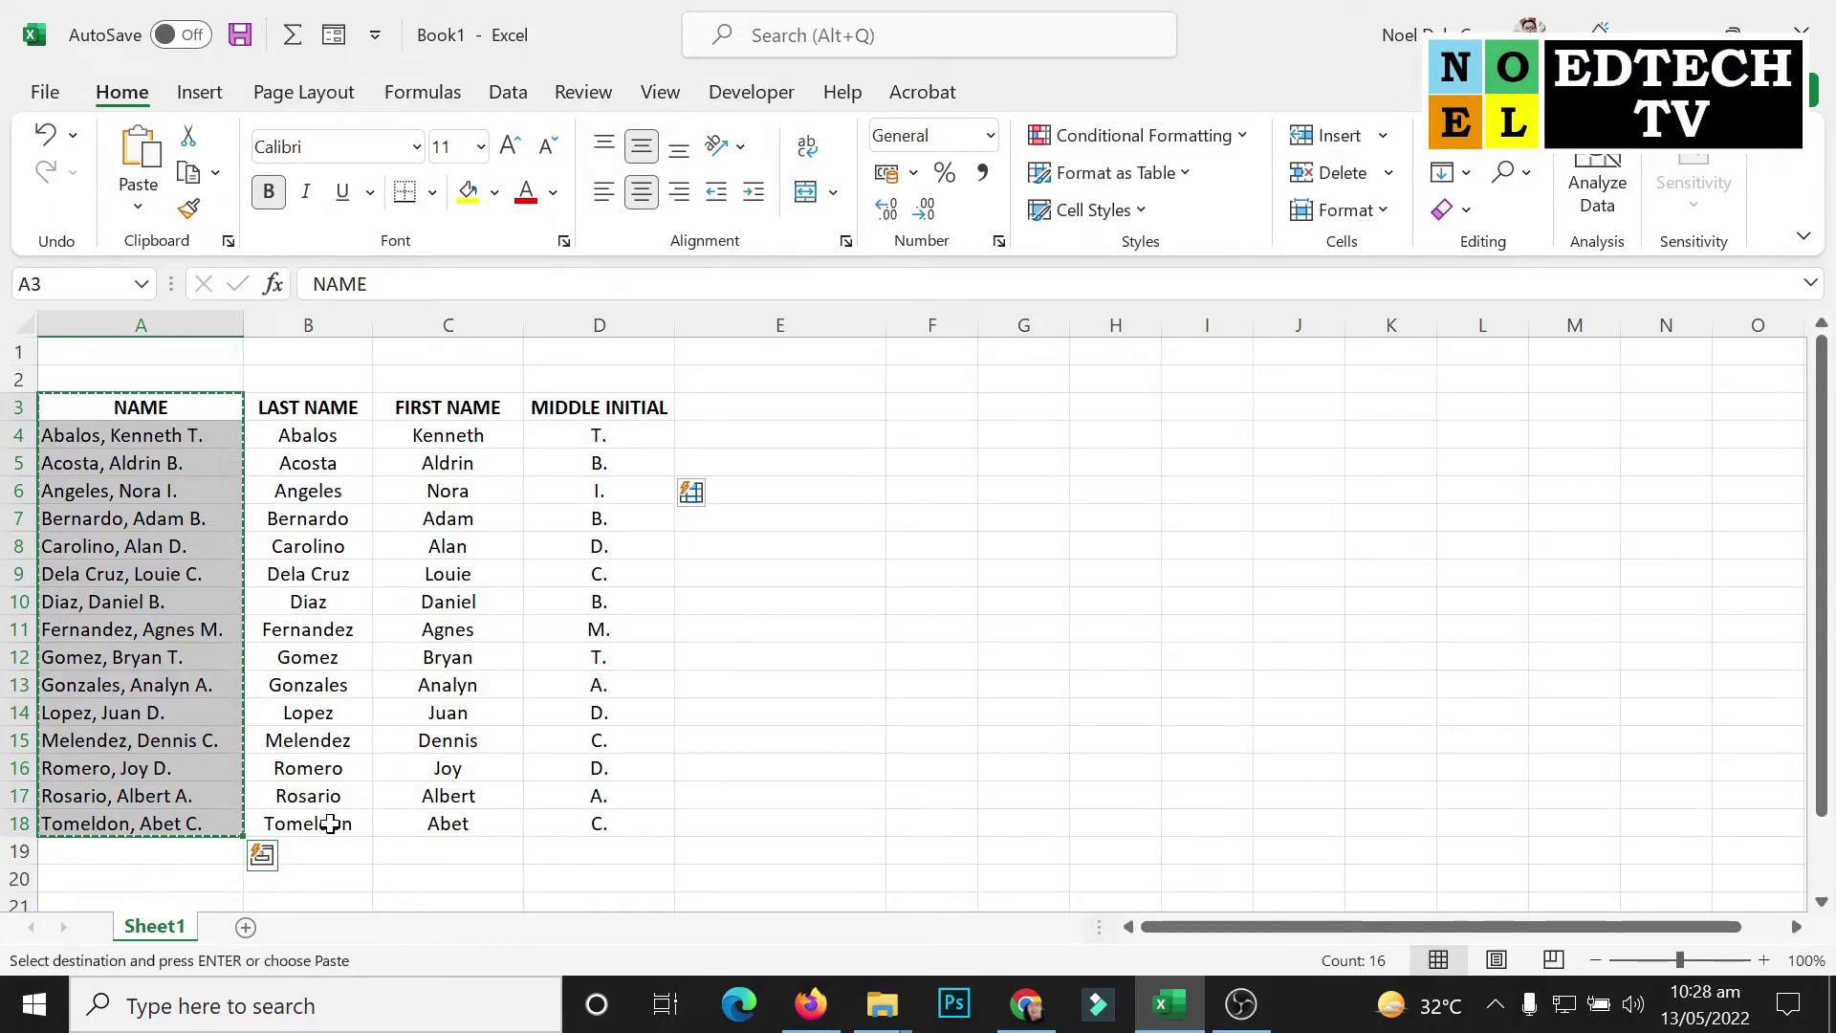
pyautogui.click(947, 406)
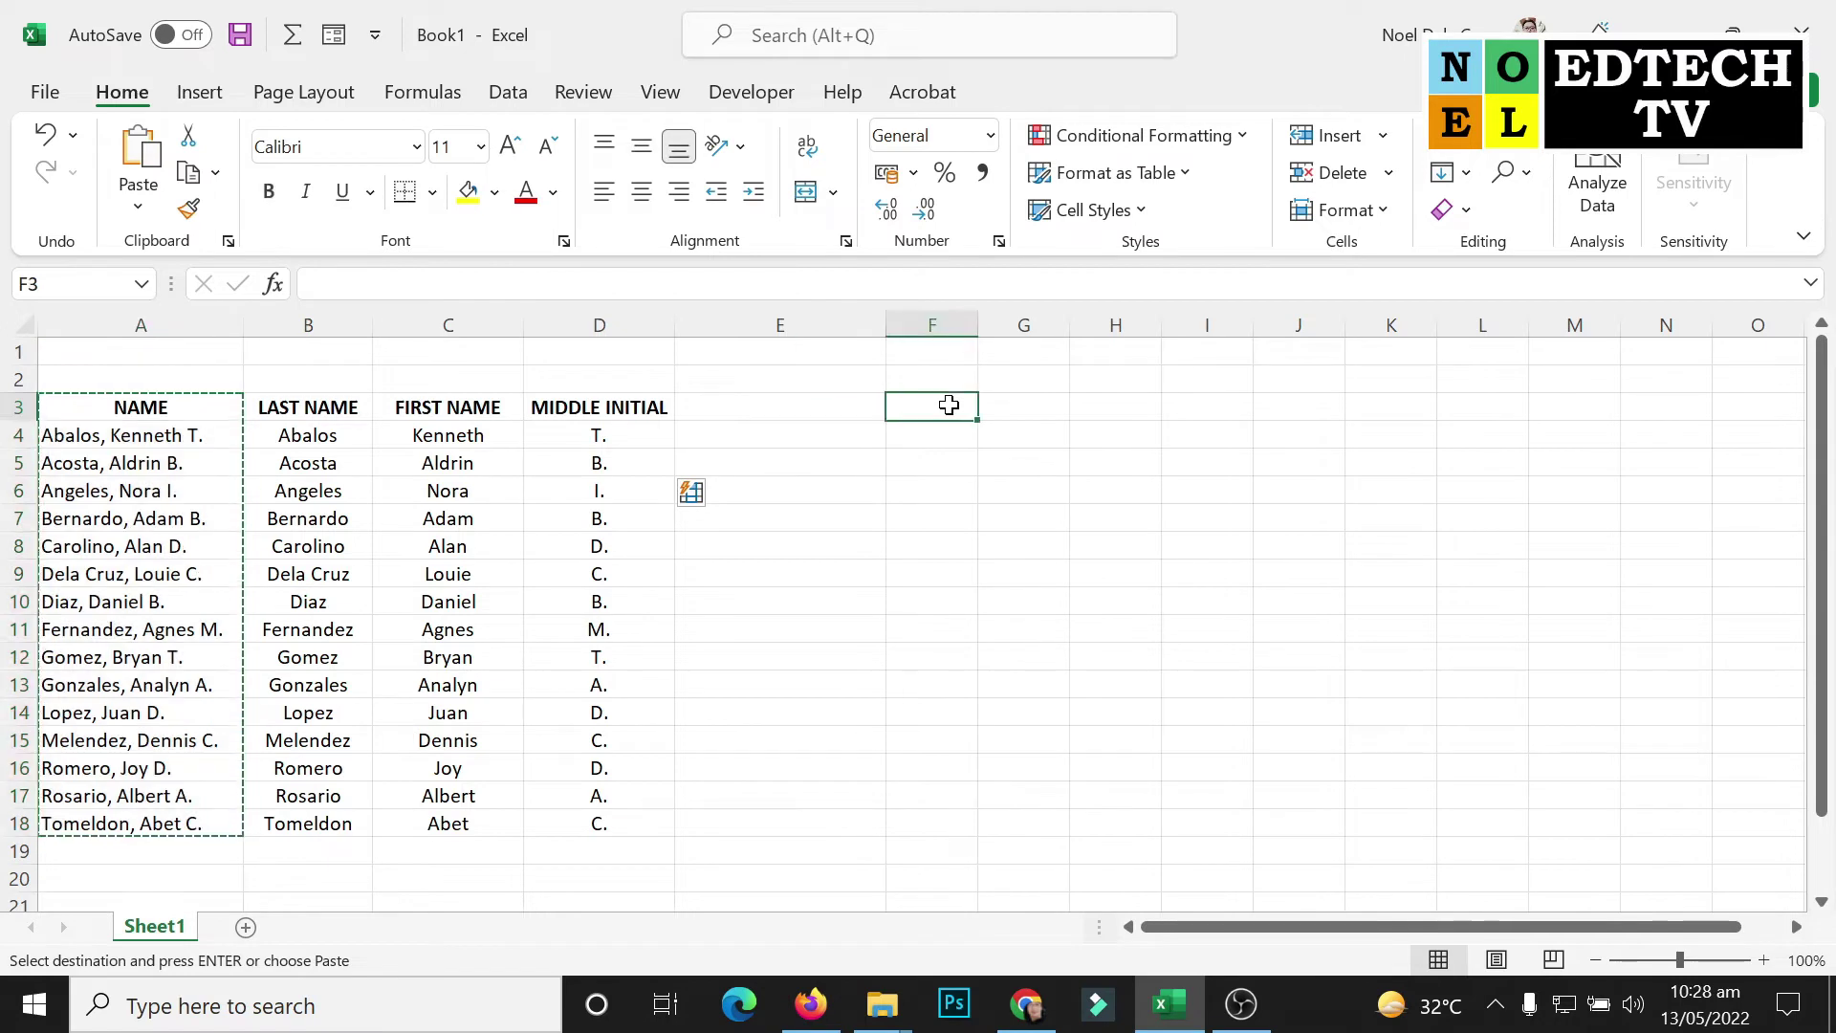
pyautogui.hotkey('ctrl', 'v')
pyautogui.click(1259, 483)
pyautogui.press('Escape')
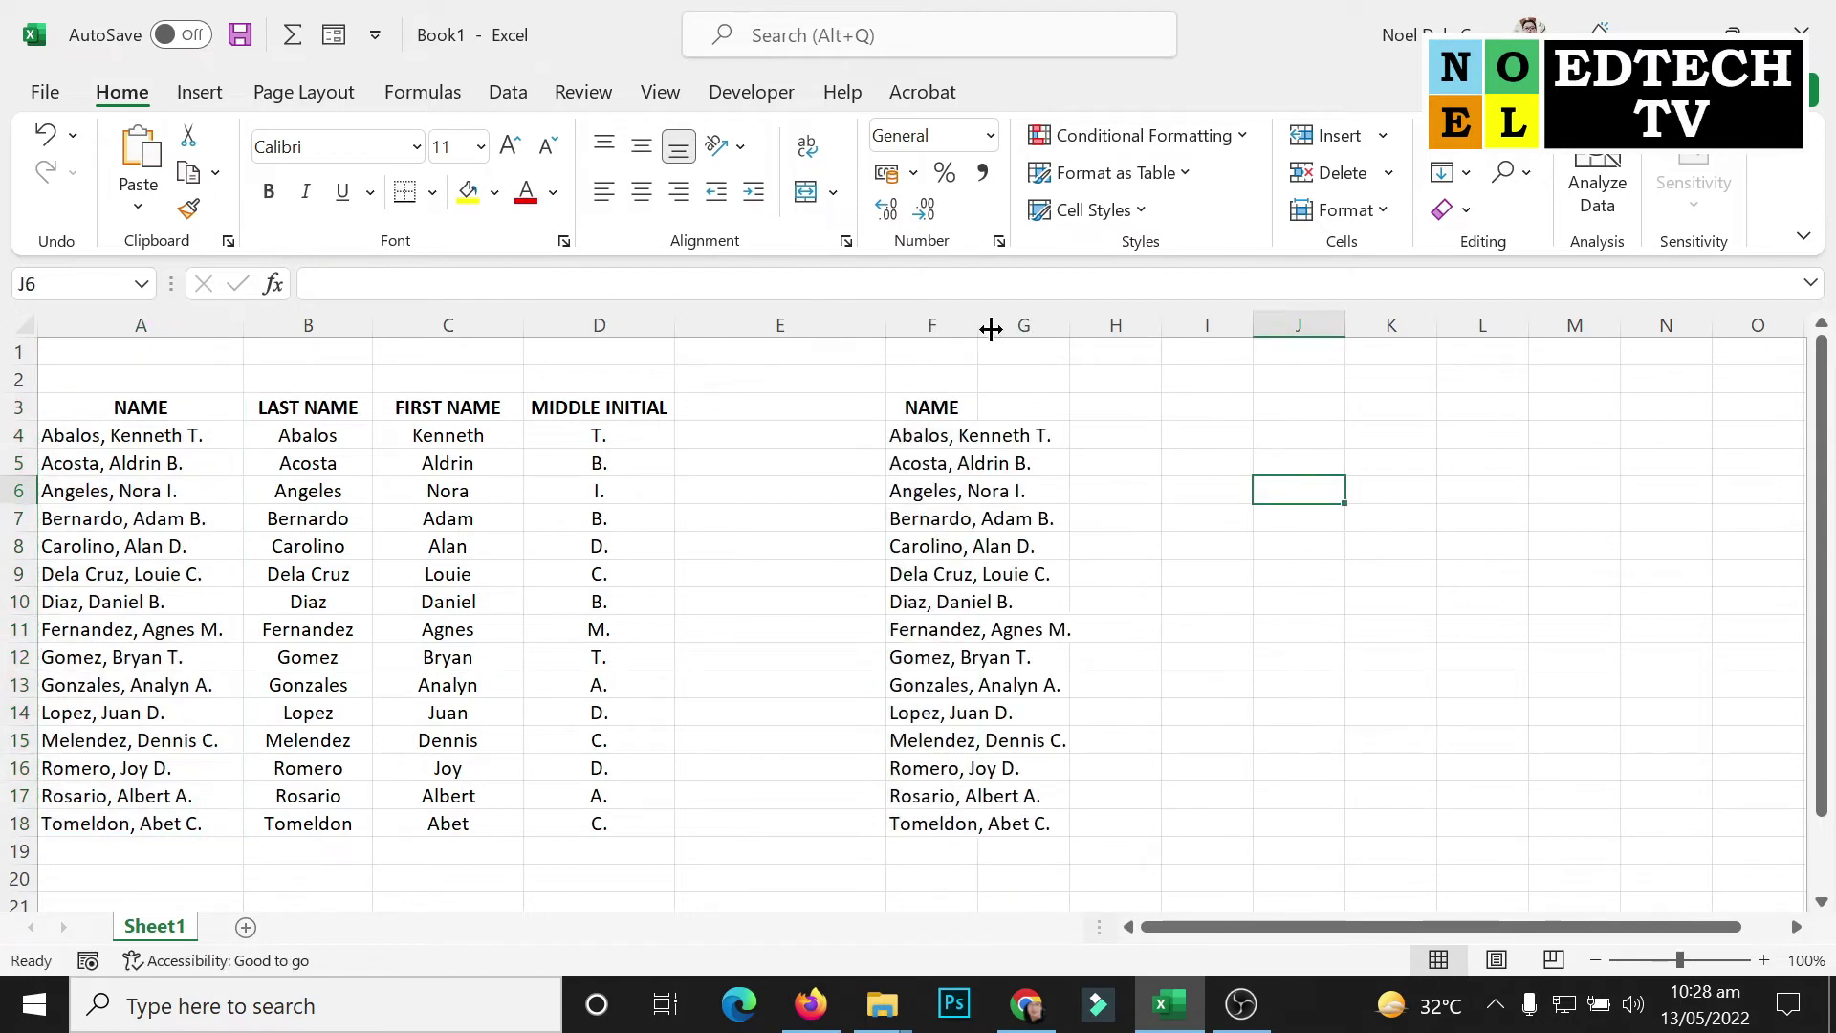
pyautogui.moveTo(977, 326); pyautogui.dragTo(1222, 325)
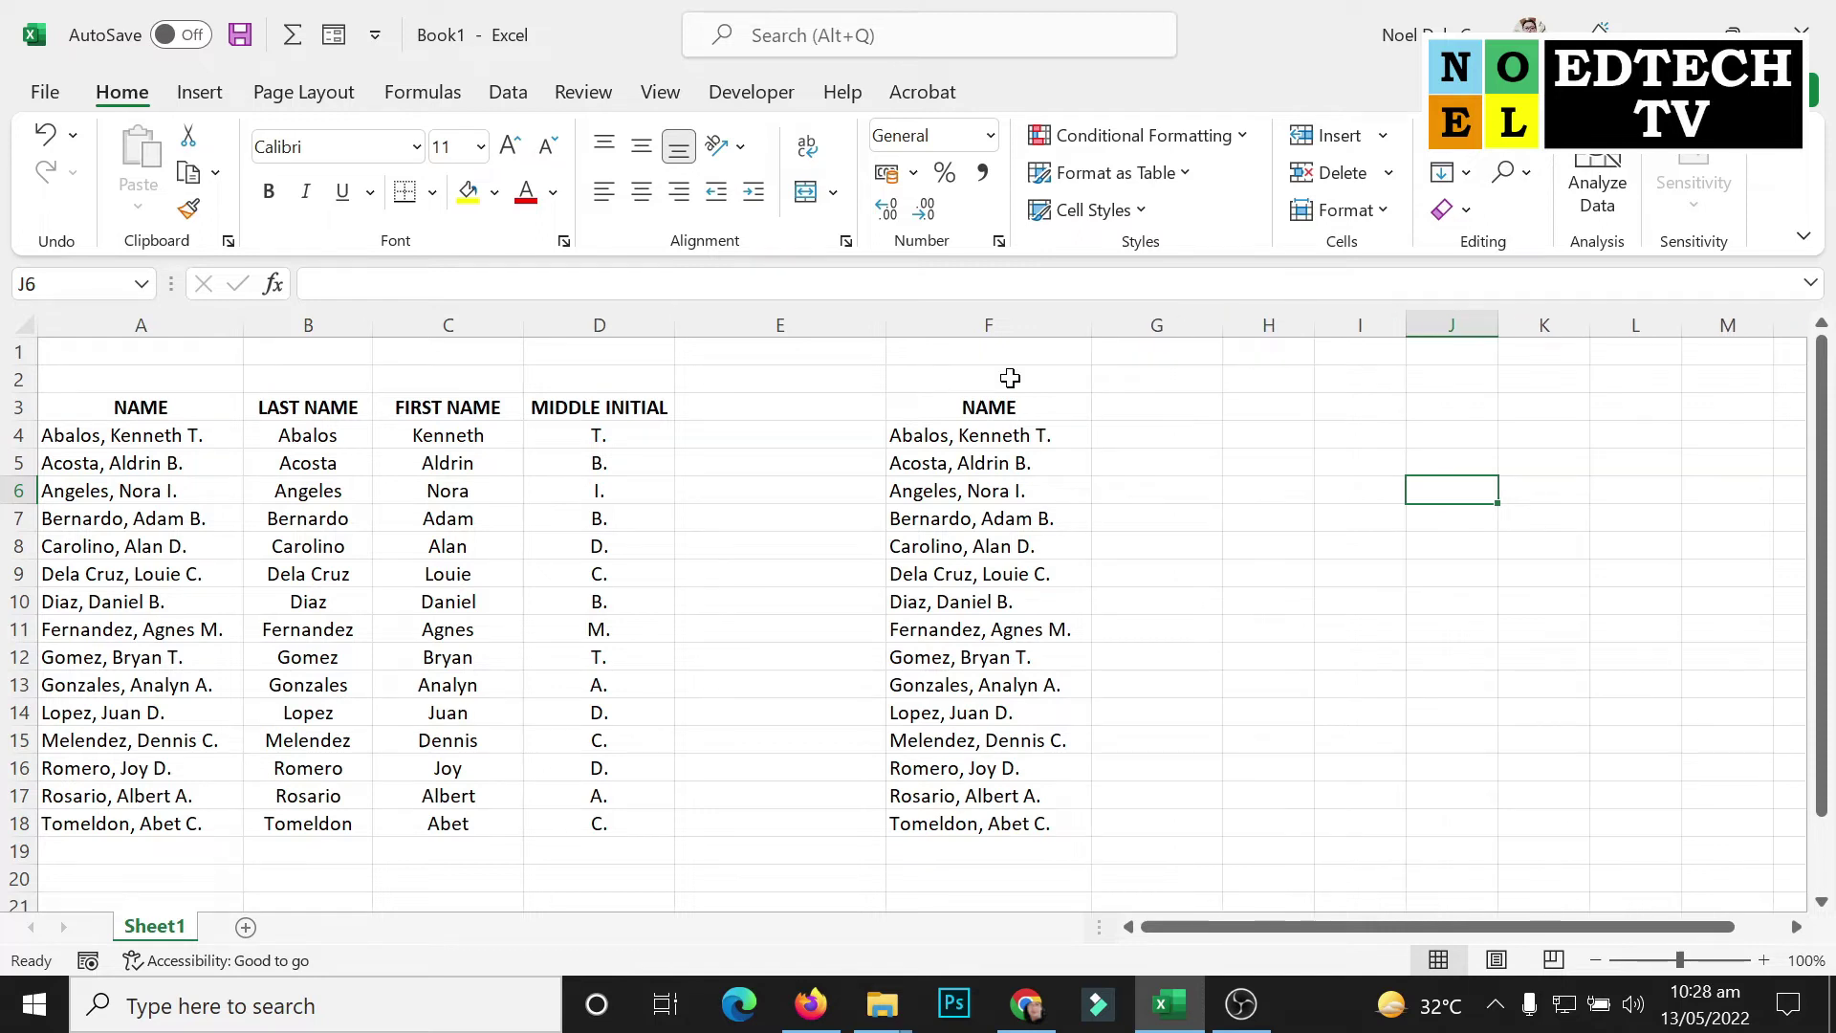
# Copy the B3:D3 headers, cancel, and point out the empty columns beside the copied names
pyautogui.moveTo(366, 409); pyautogui.dragTo(612, 407)
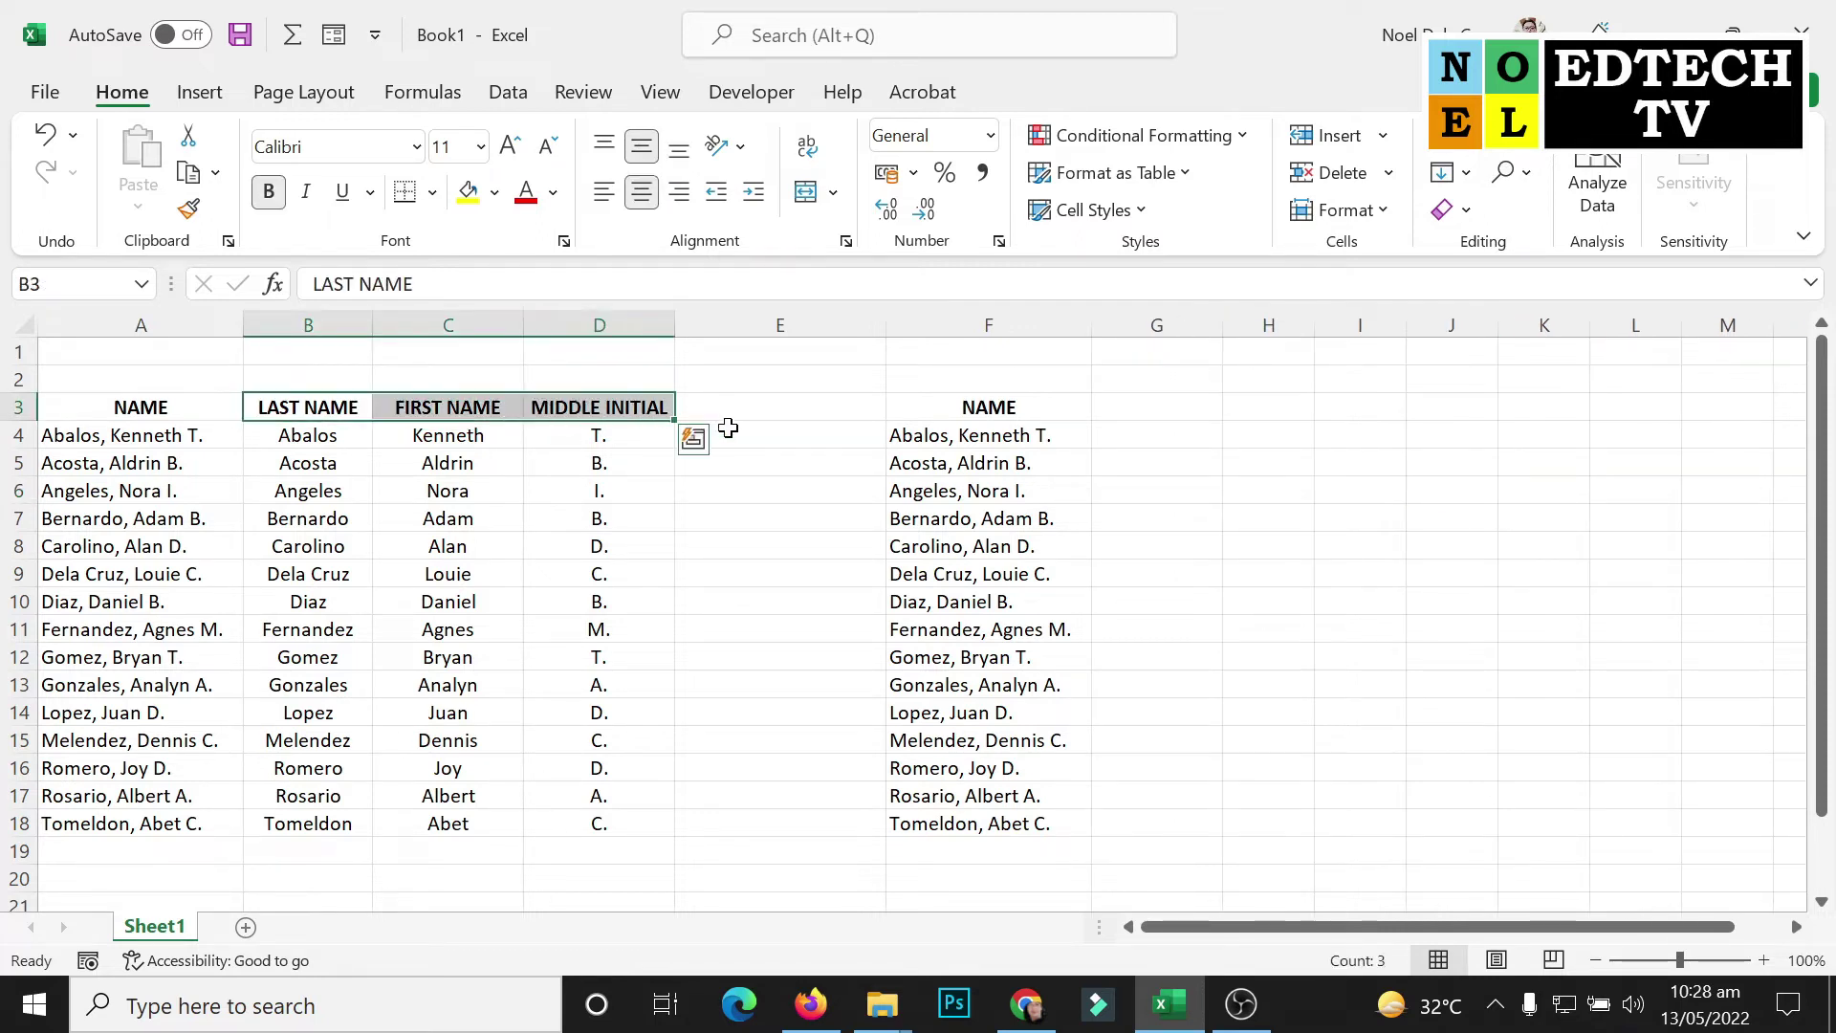
pyautogui.hotkey('ctrl', 'c')
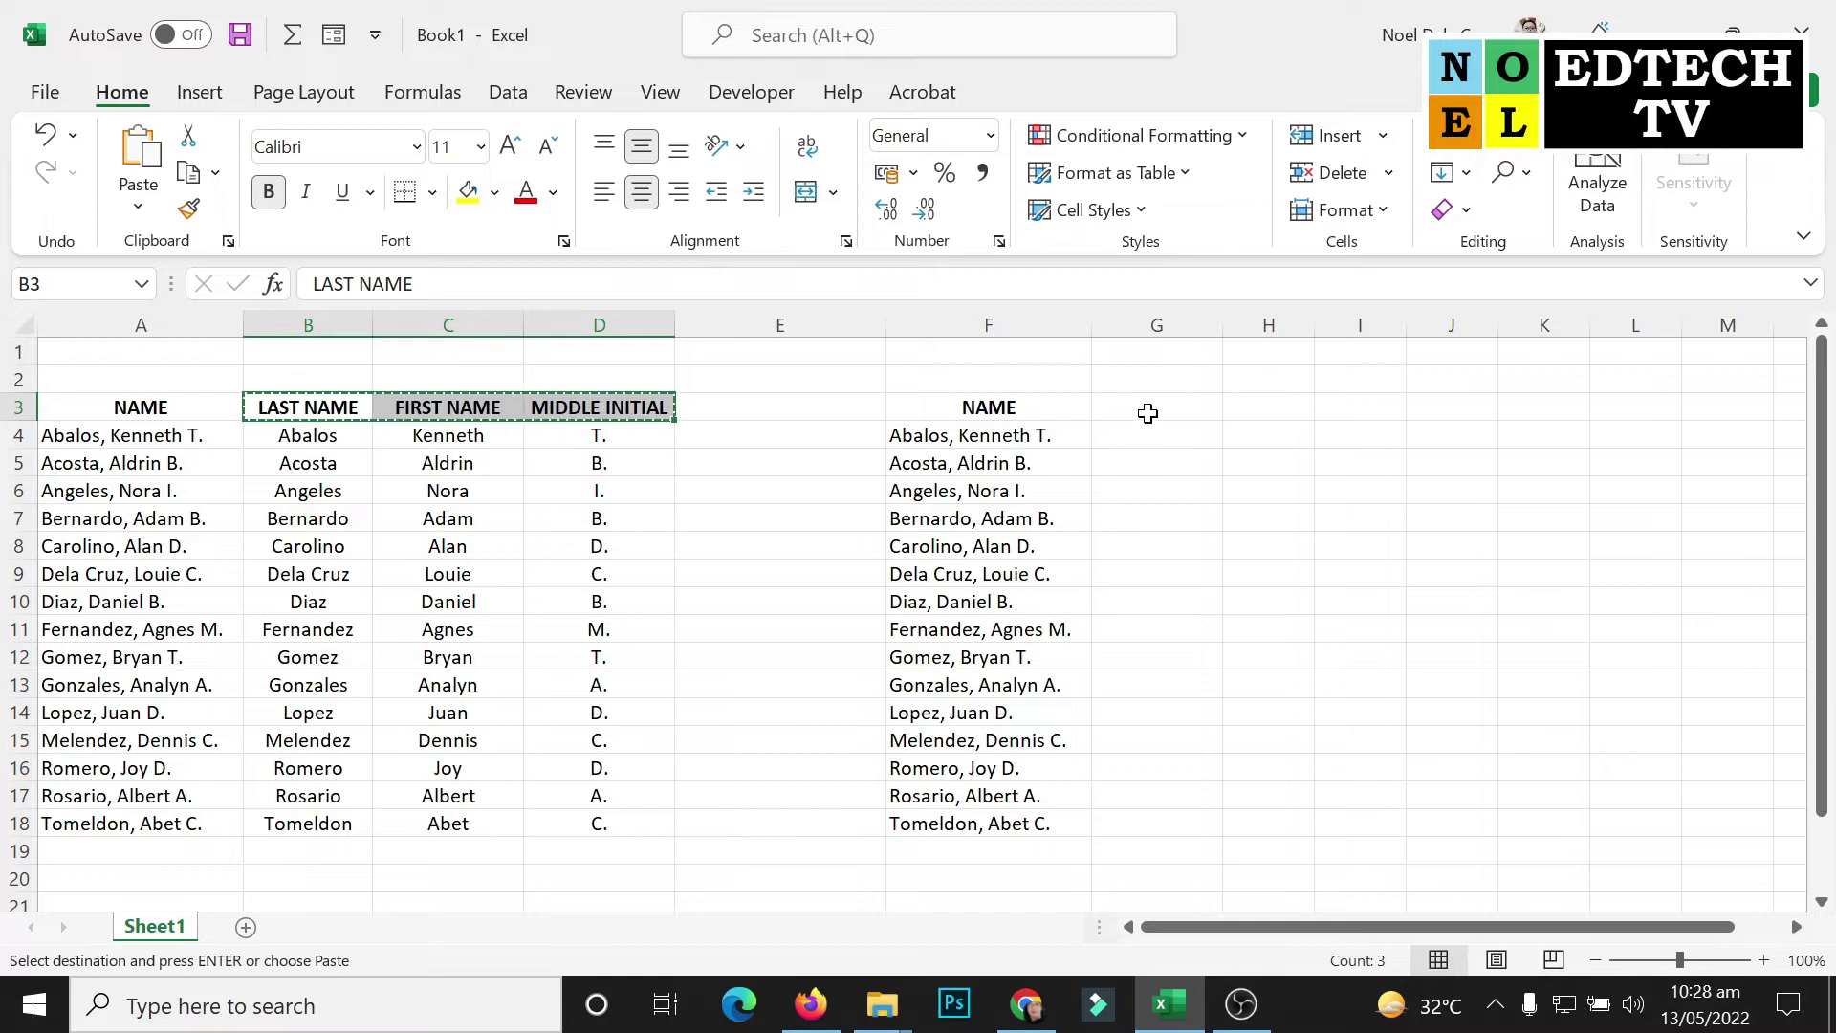
pyautogui.press('Escape')
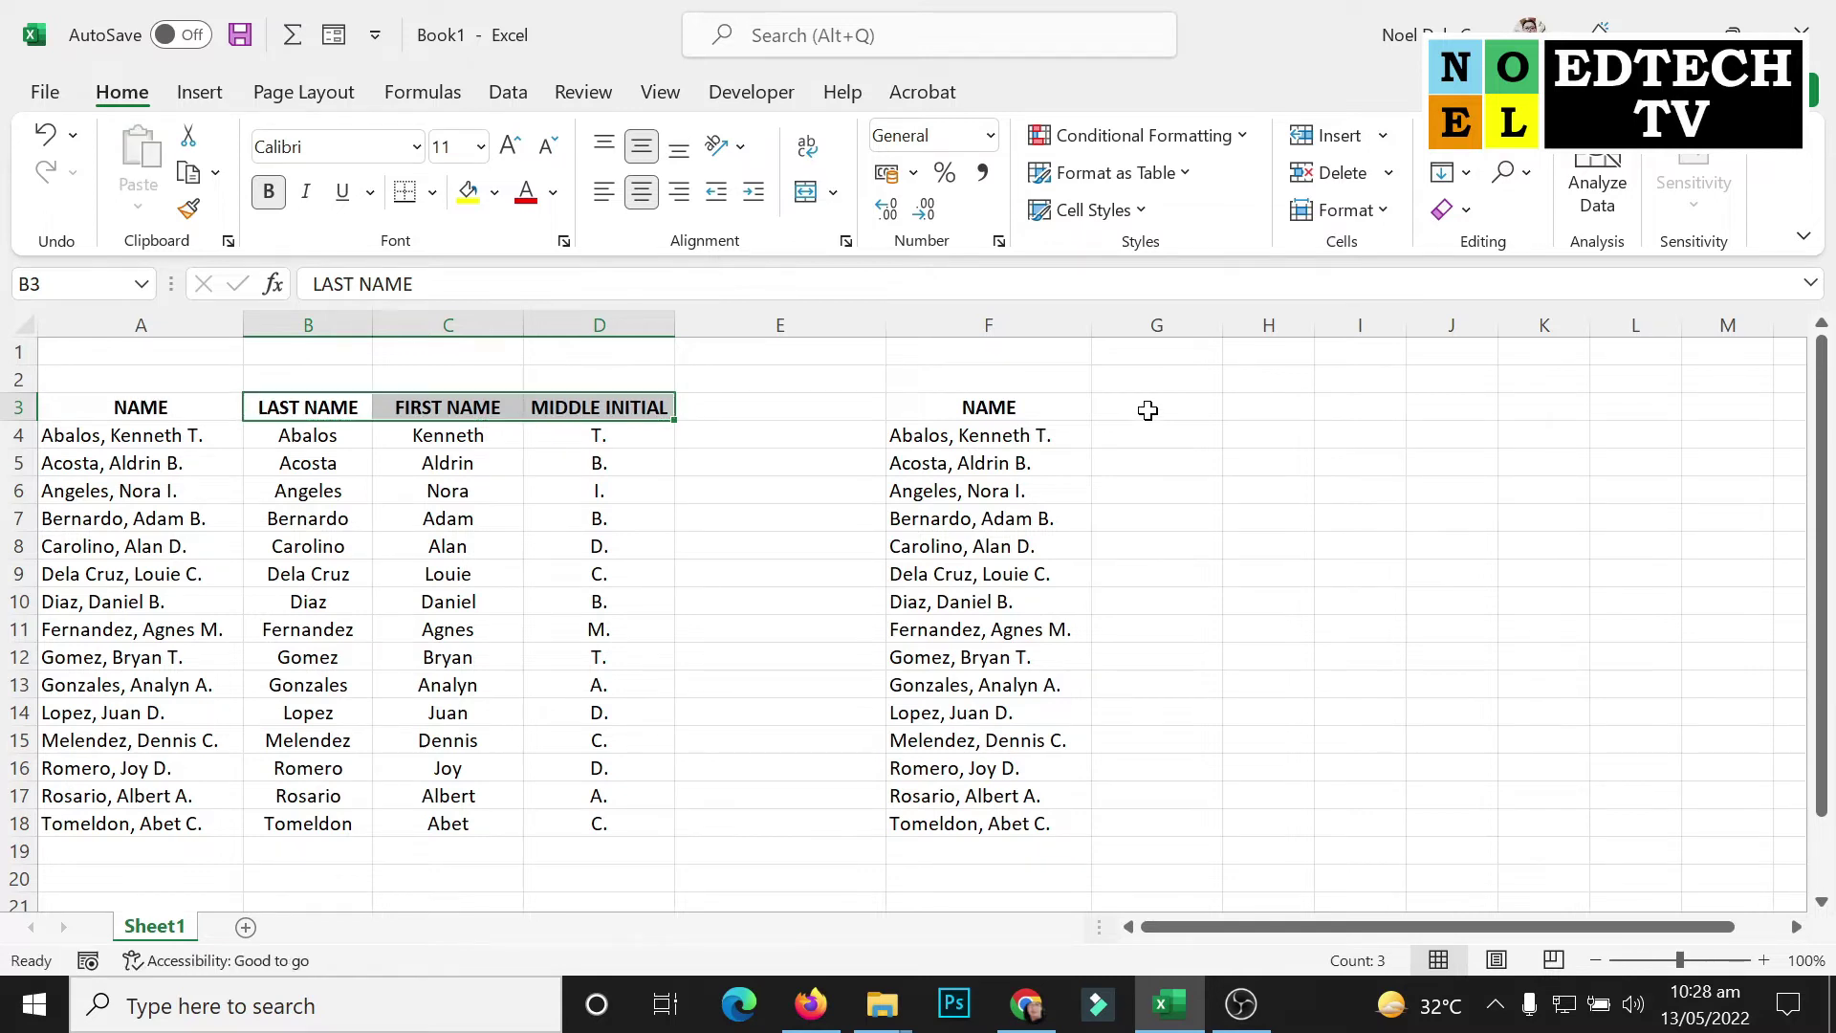
pyautogui.click(1142, 418)
pyautogui.click(1171, 438)
pyautogui.click(1156, 826)
pyautogui.moveTo(1286, 433); pyautogui.dragTo(1274, 804)
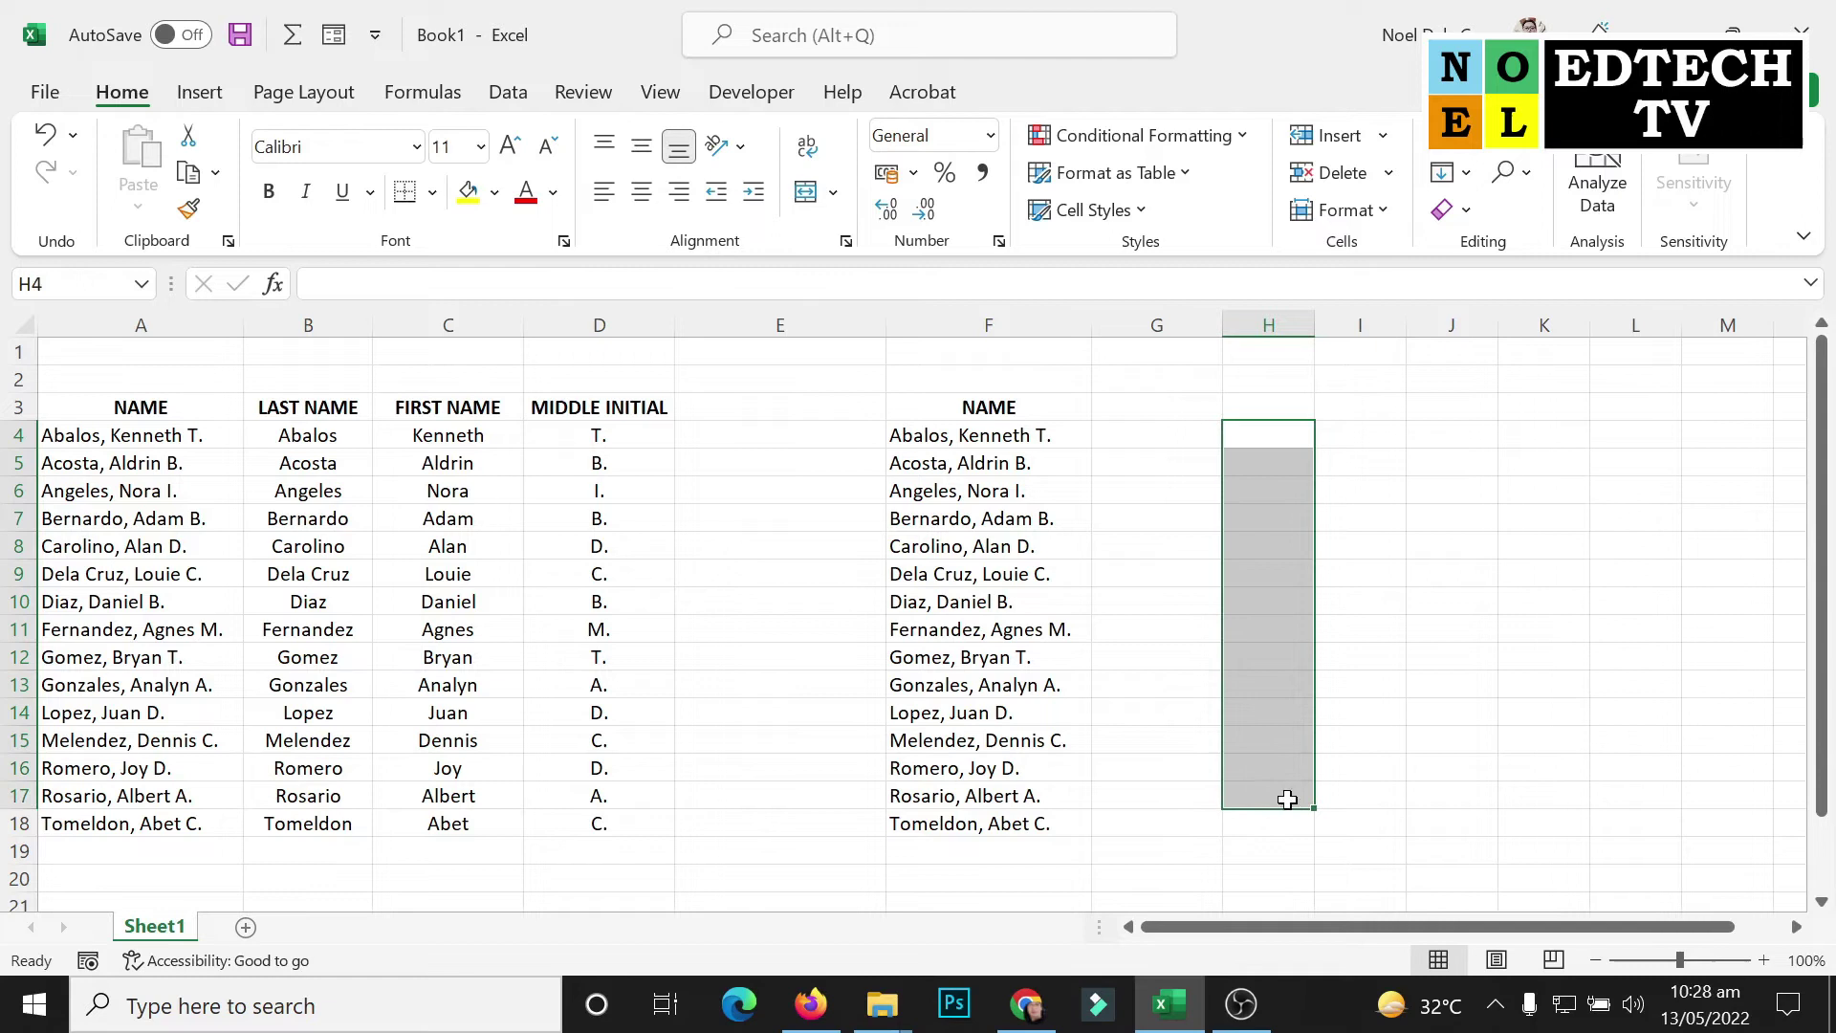
pyautogui.moveTo(1359, 427)
pyautogui.mouseDown()
pyautogui.moveTo(1359, 696)
pyautogui.moveTo(1332, 770)
pyautogui.mouseUp()
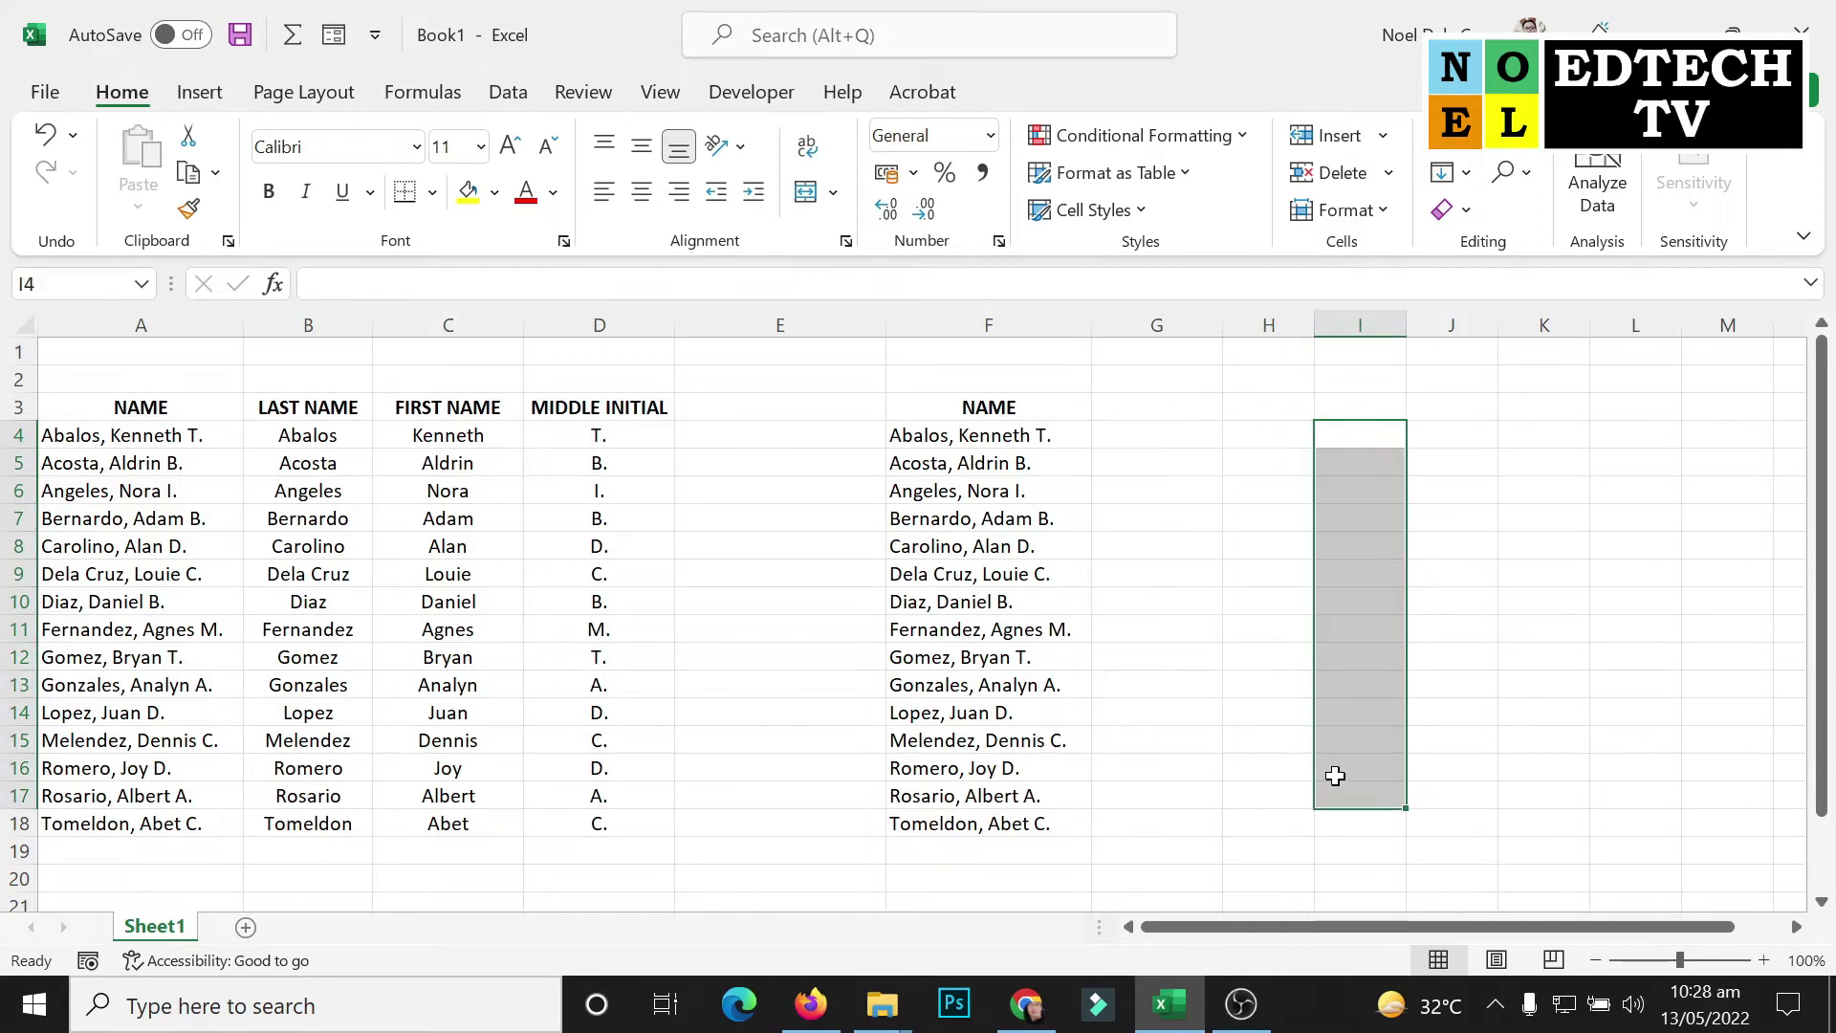
# Select the copied names F4:F18 and launch Data > Text to Columns
pyautogui.click(1110, 656)
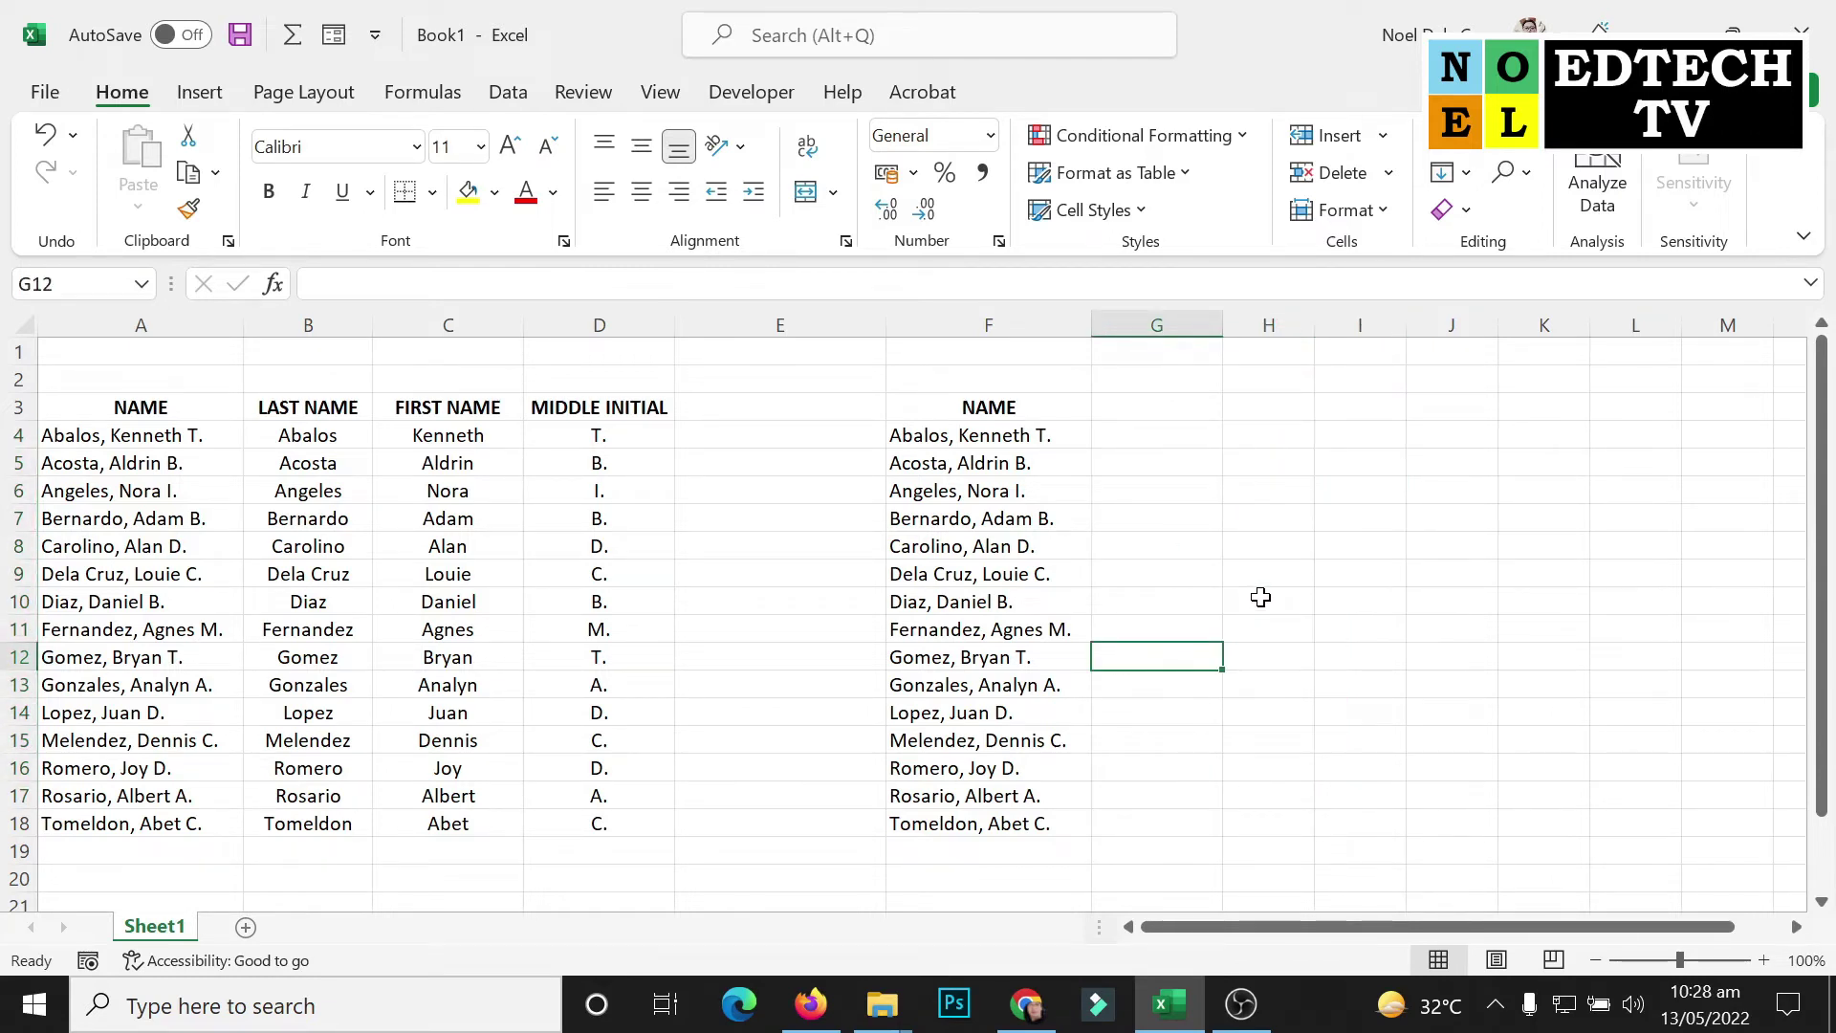
pyautogui.moveTo(1019, 437); pyautogui.dragTo(1002, 814)
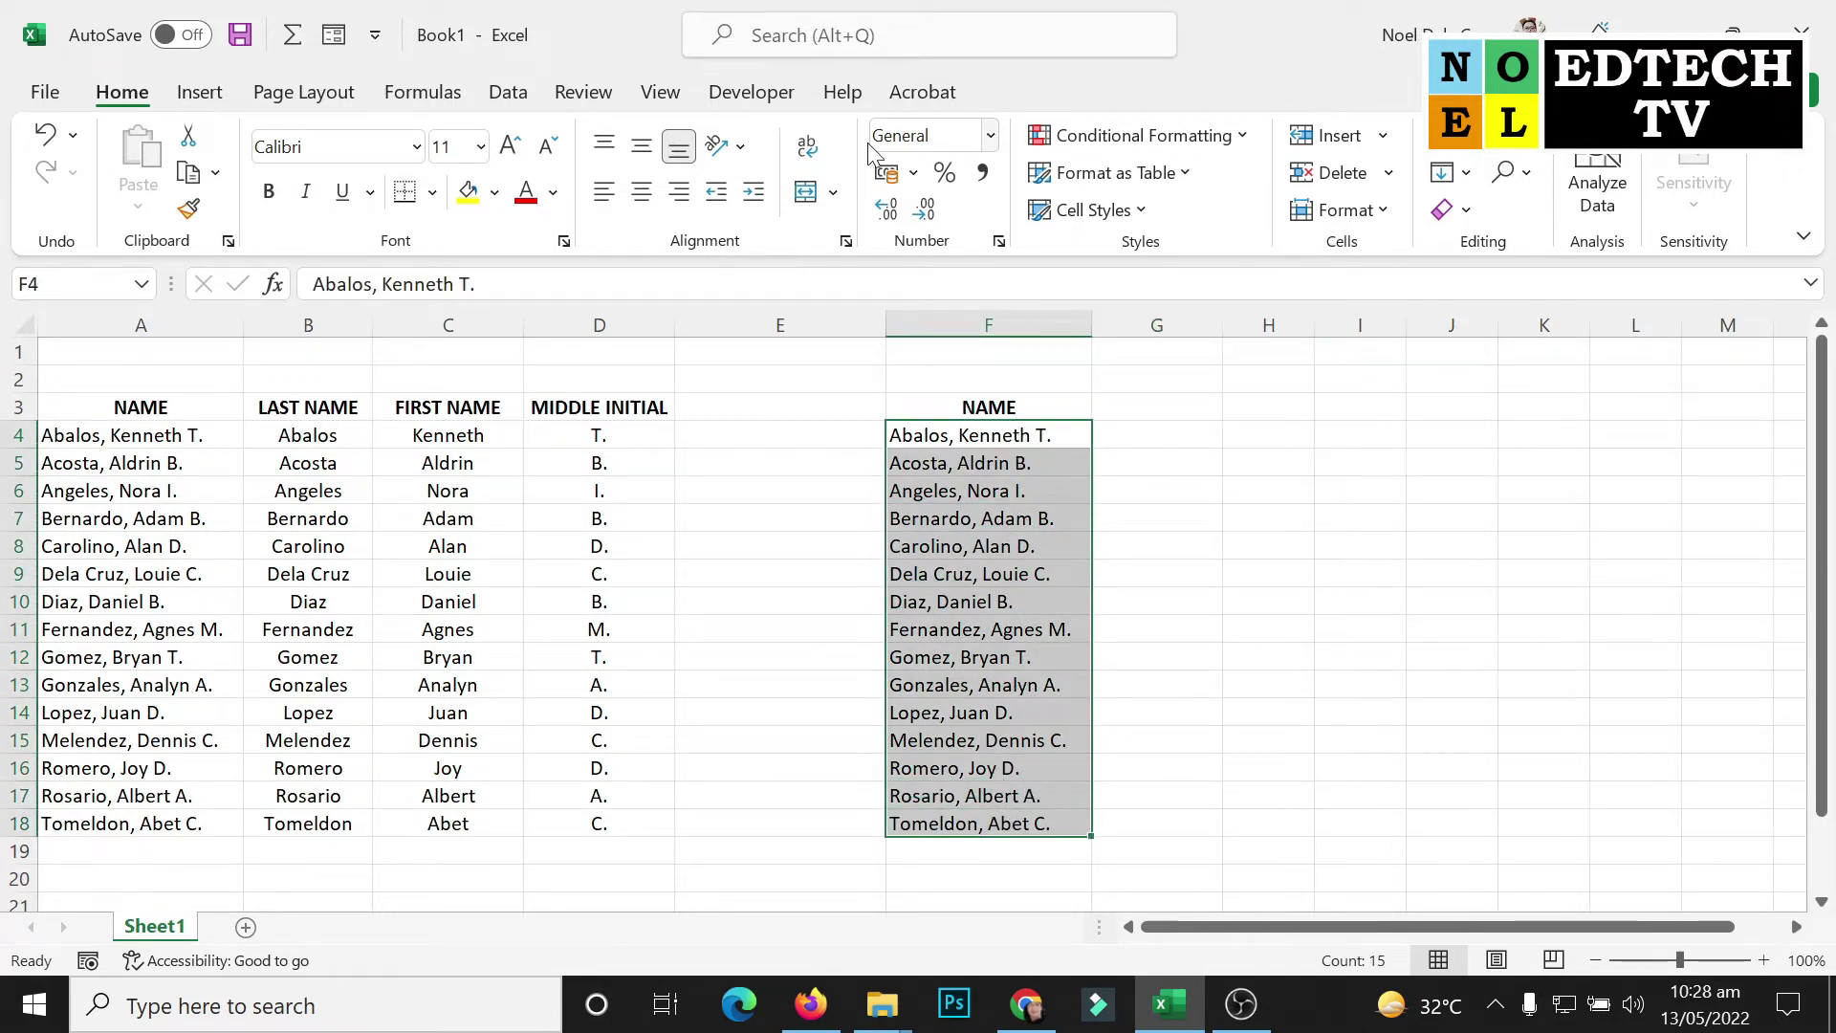
pyautogui.click(510, 94)
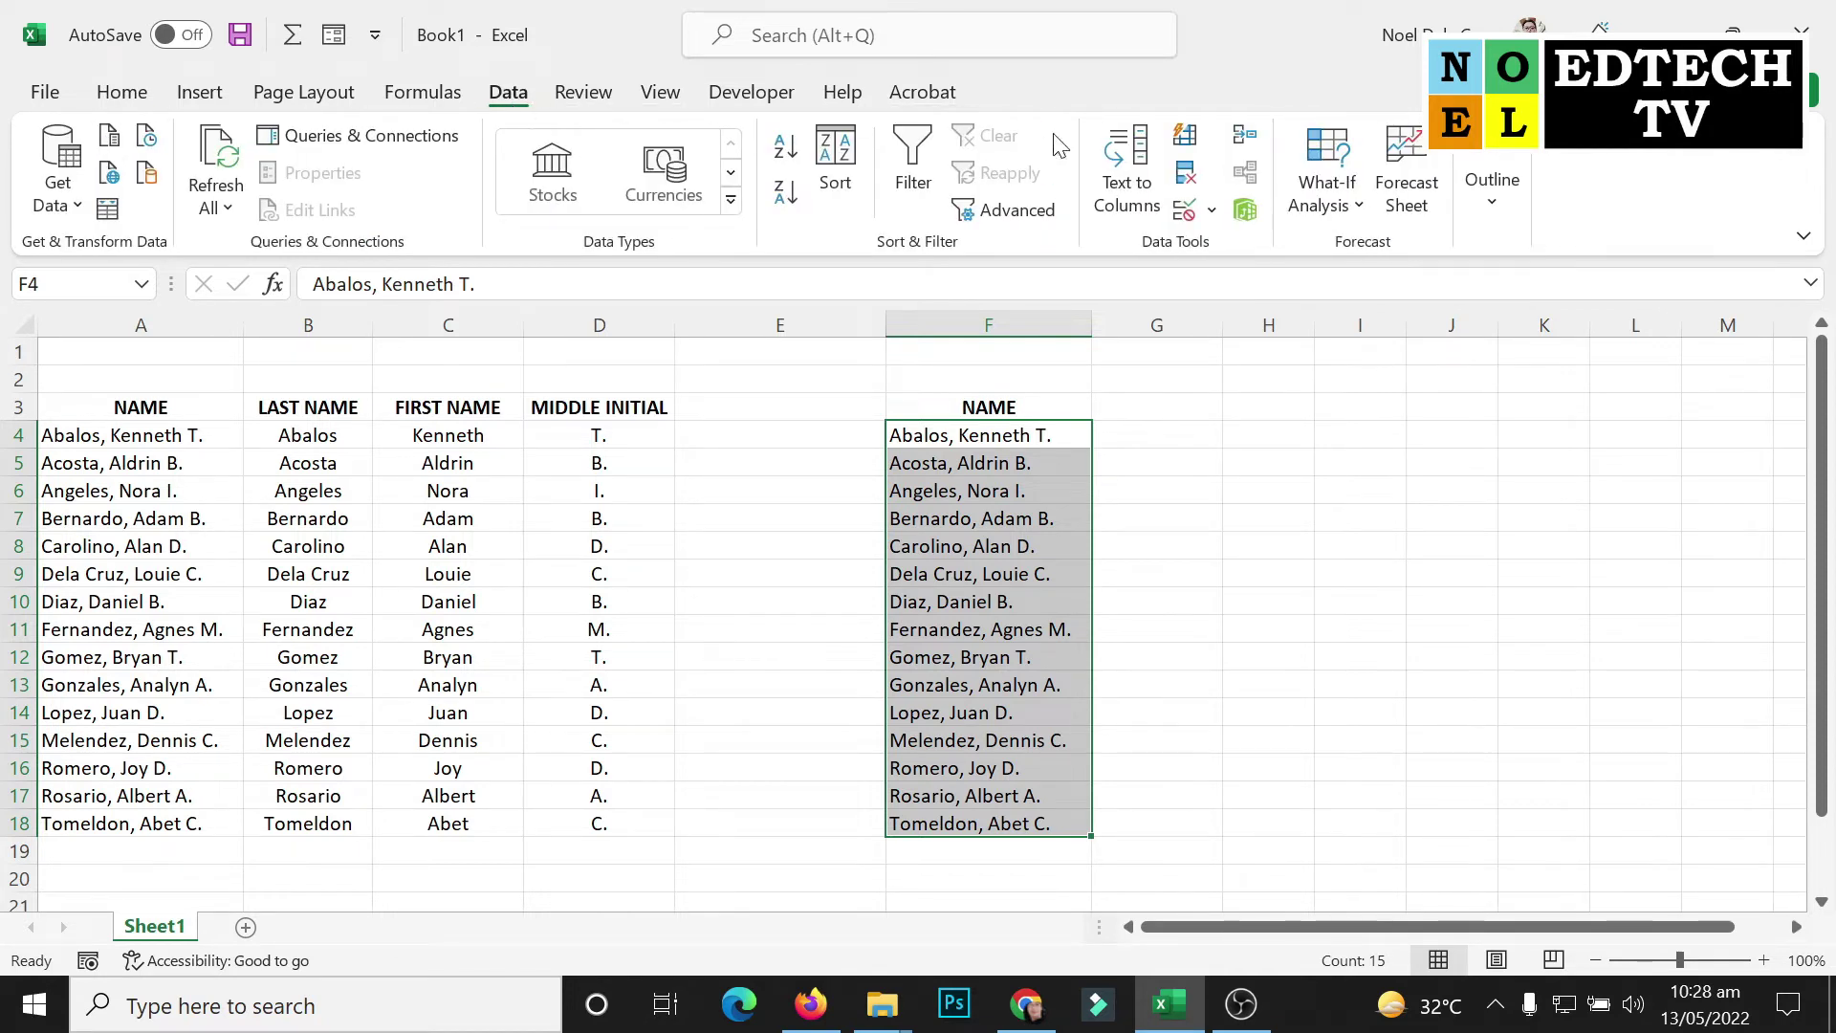
pyautogui.click(1127, 167)
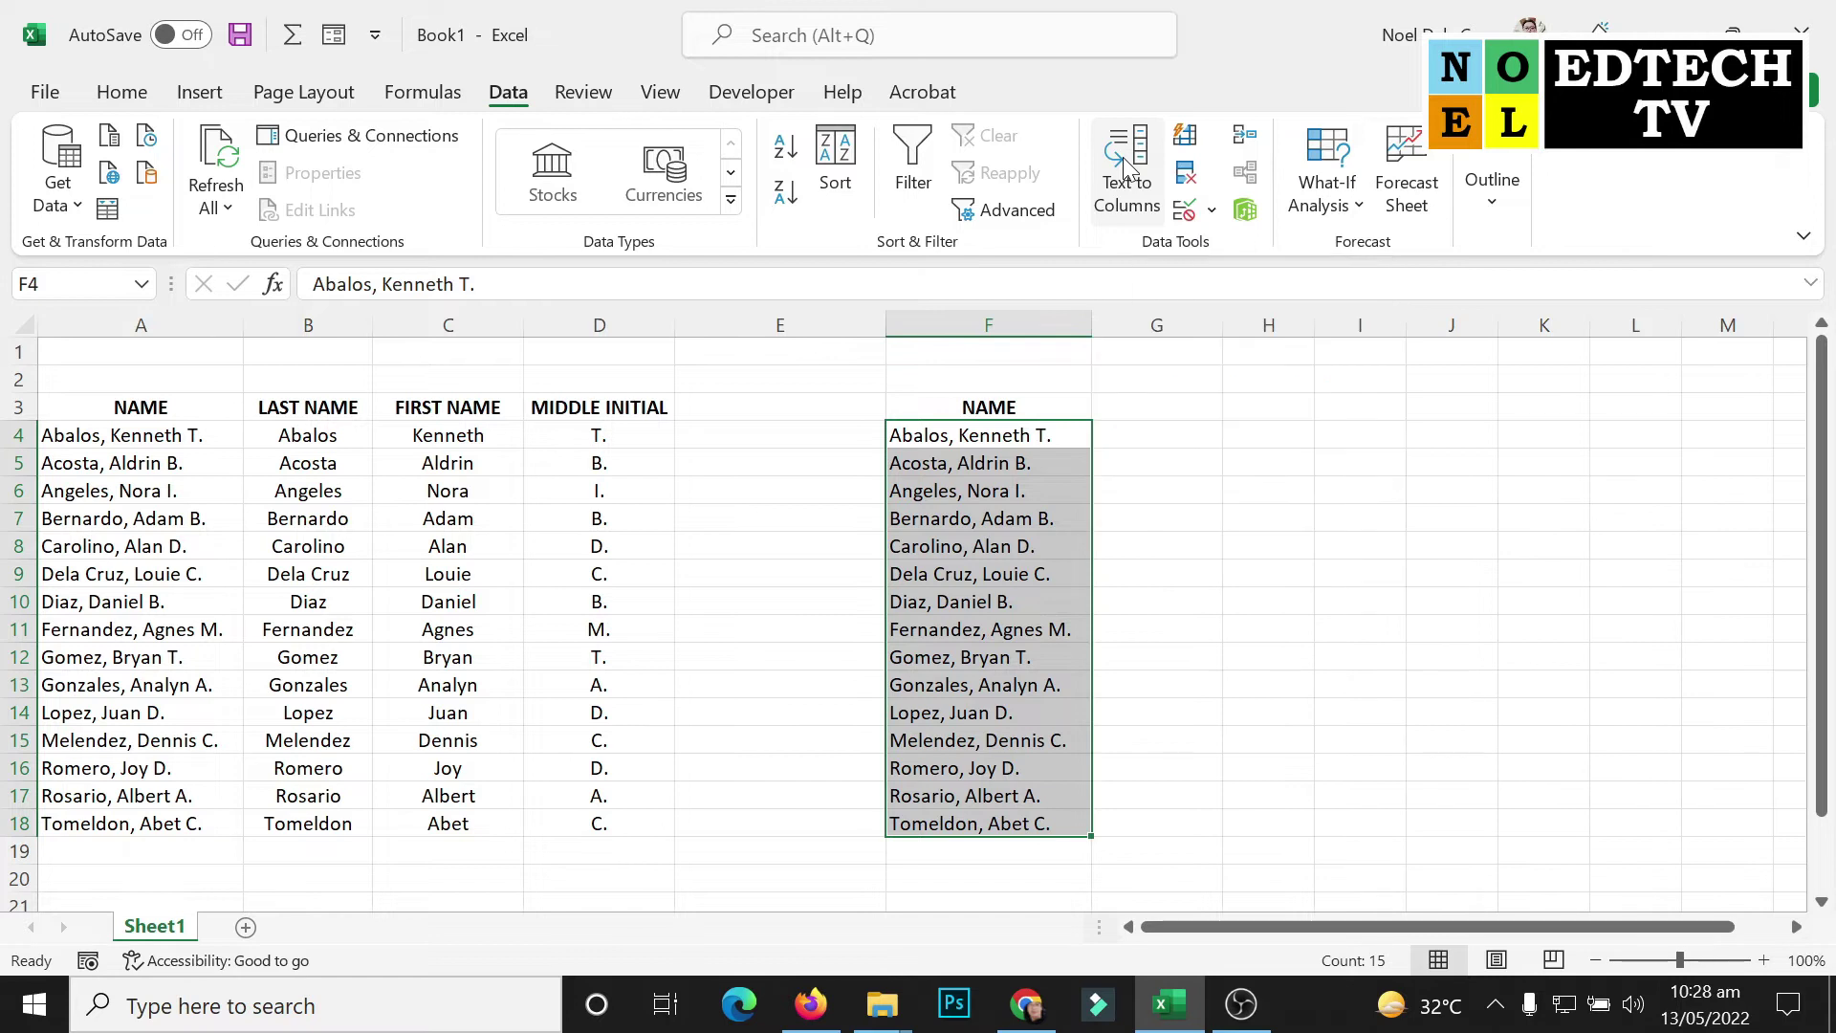
pyautogui.moveTo(1121, 174); pyautogui.dragTo(663, 131)
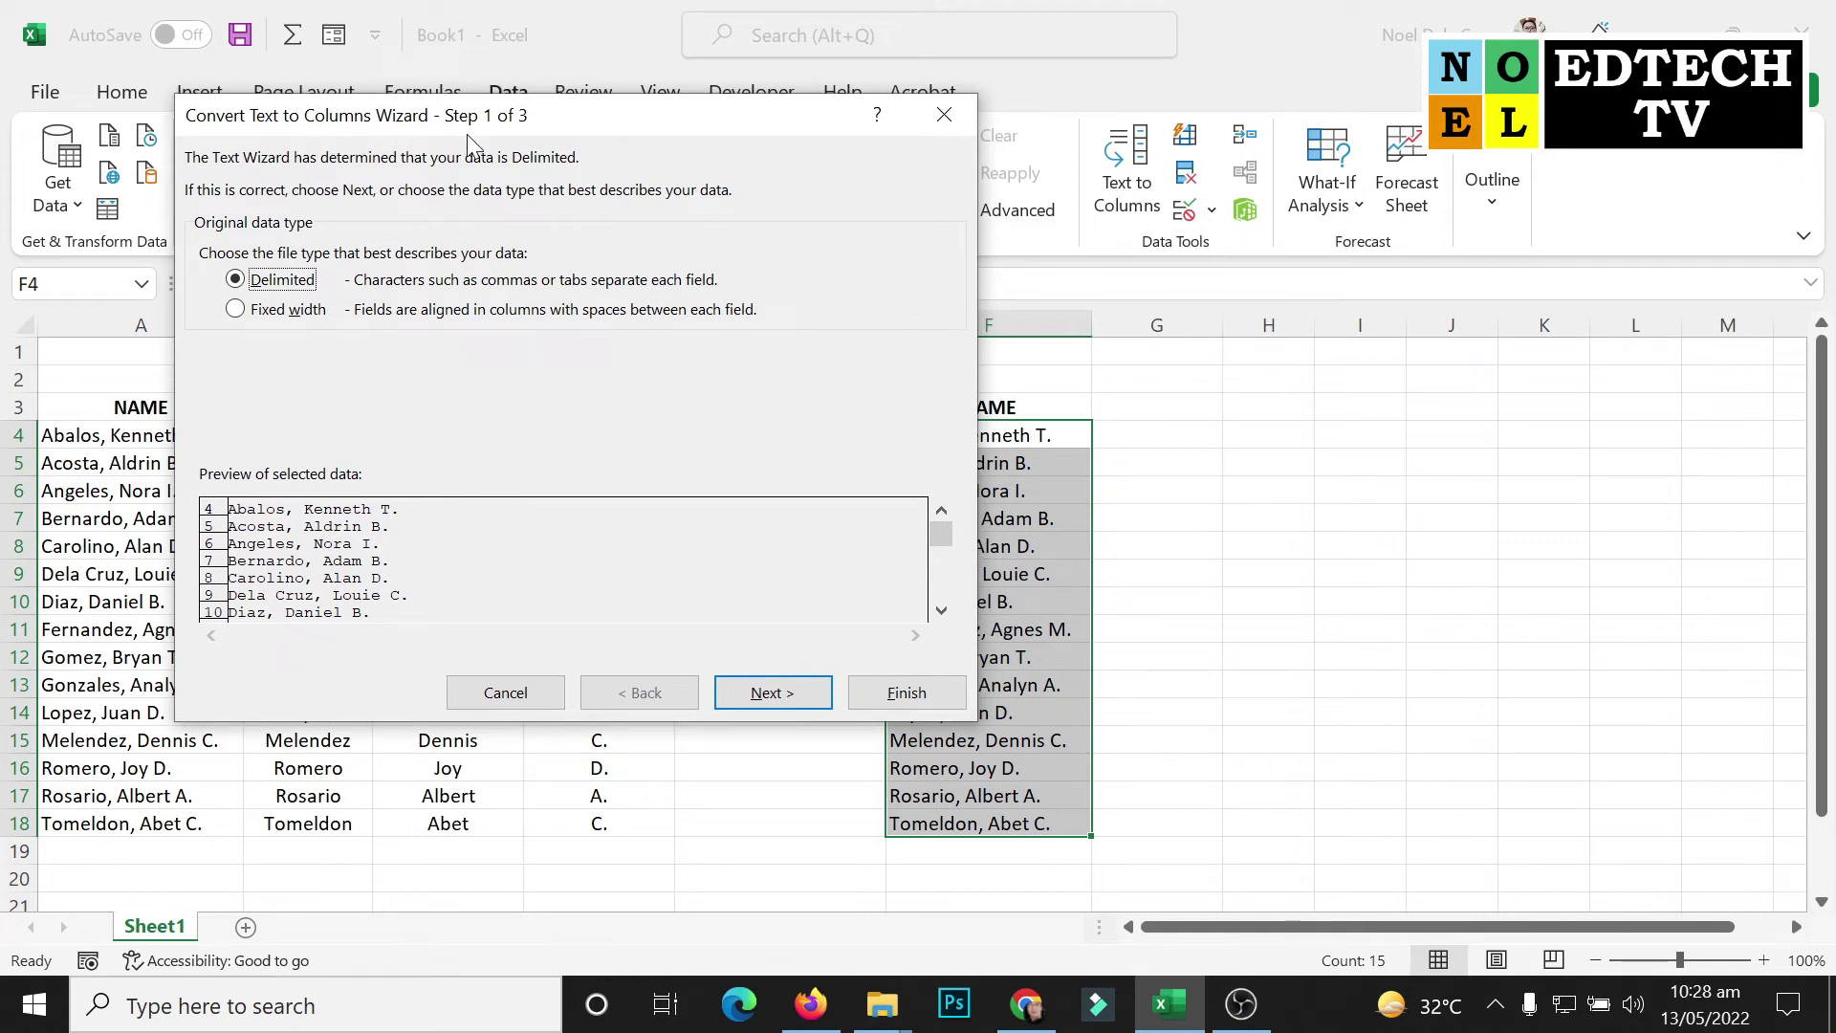
pyautogui.moveTo(595, 130); pyautogui.dragTo(537, 131)
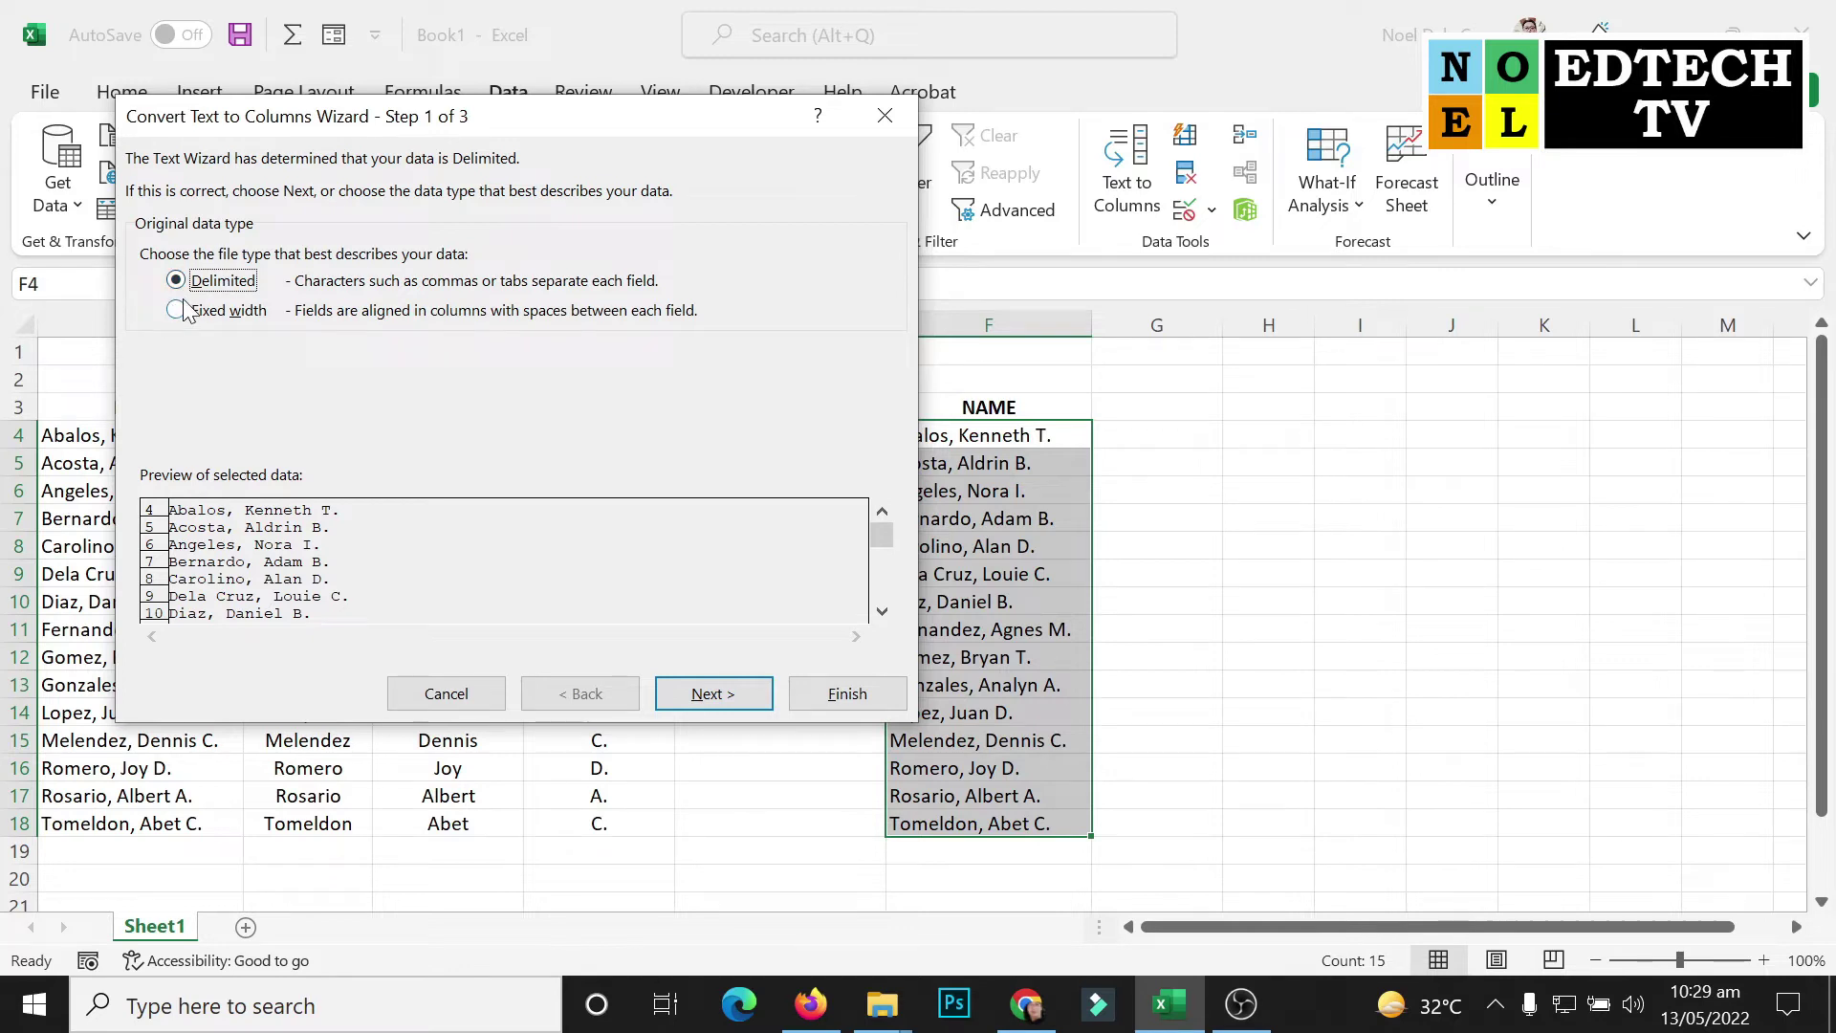
# Split them as Delimited on Comma only, with Space unticked, and finish
pyautogui.click(211, 316)
pyautogui.click(212, 281)
pyautogui.click(720, 702)
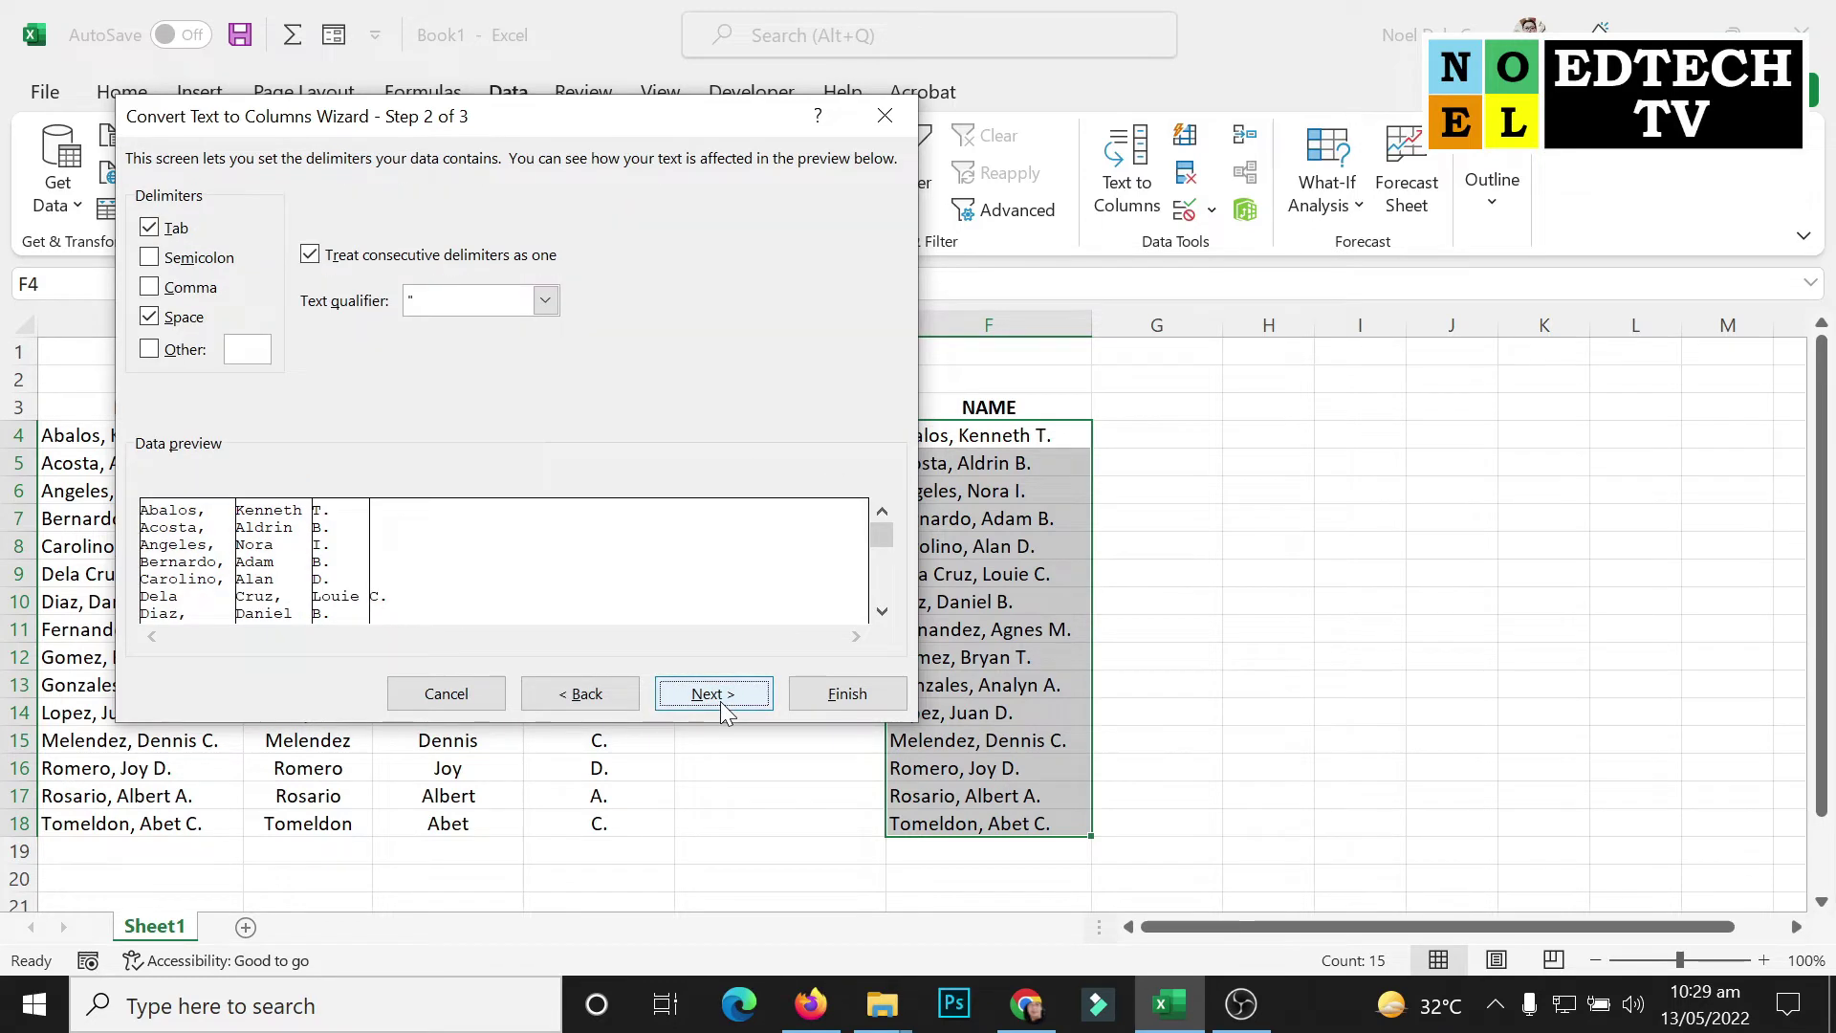
pyautogui.click(149, 316)
pyautogui.click(150, 287)
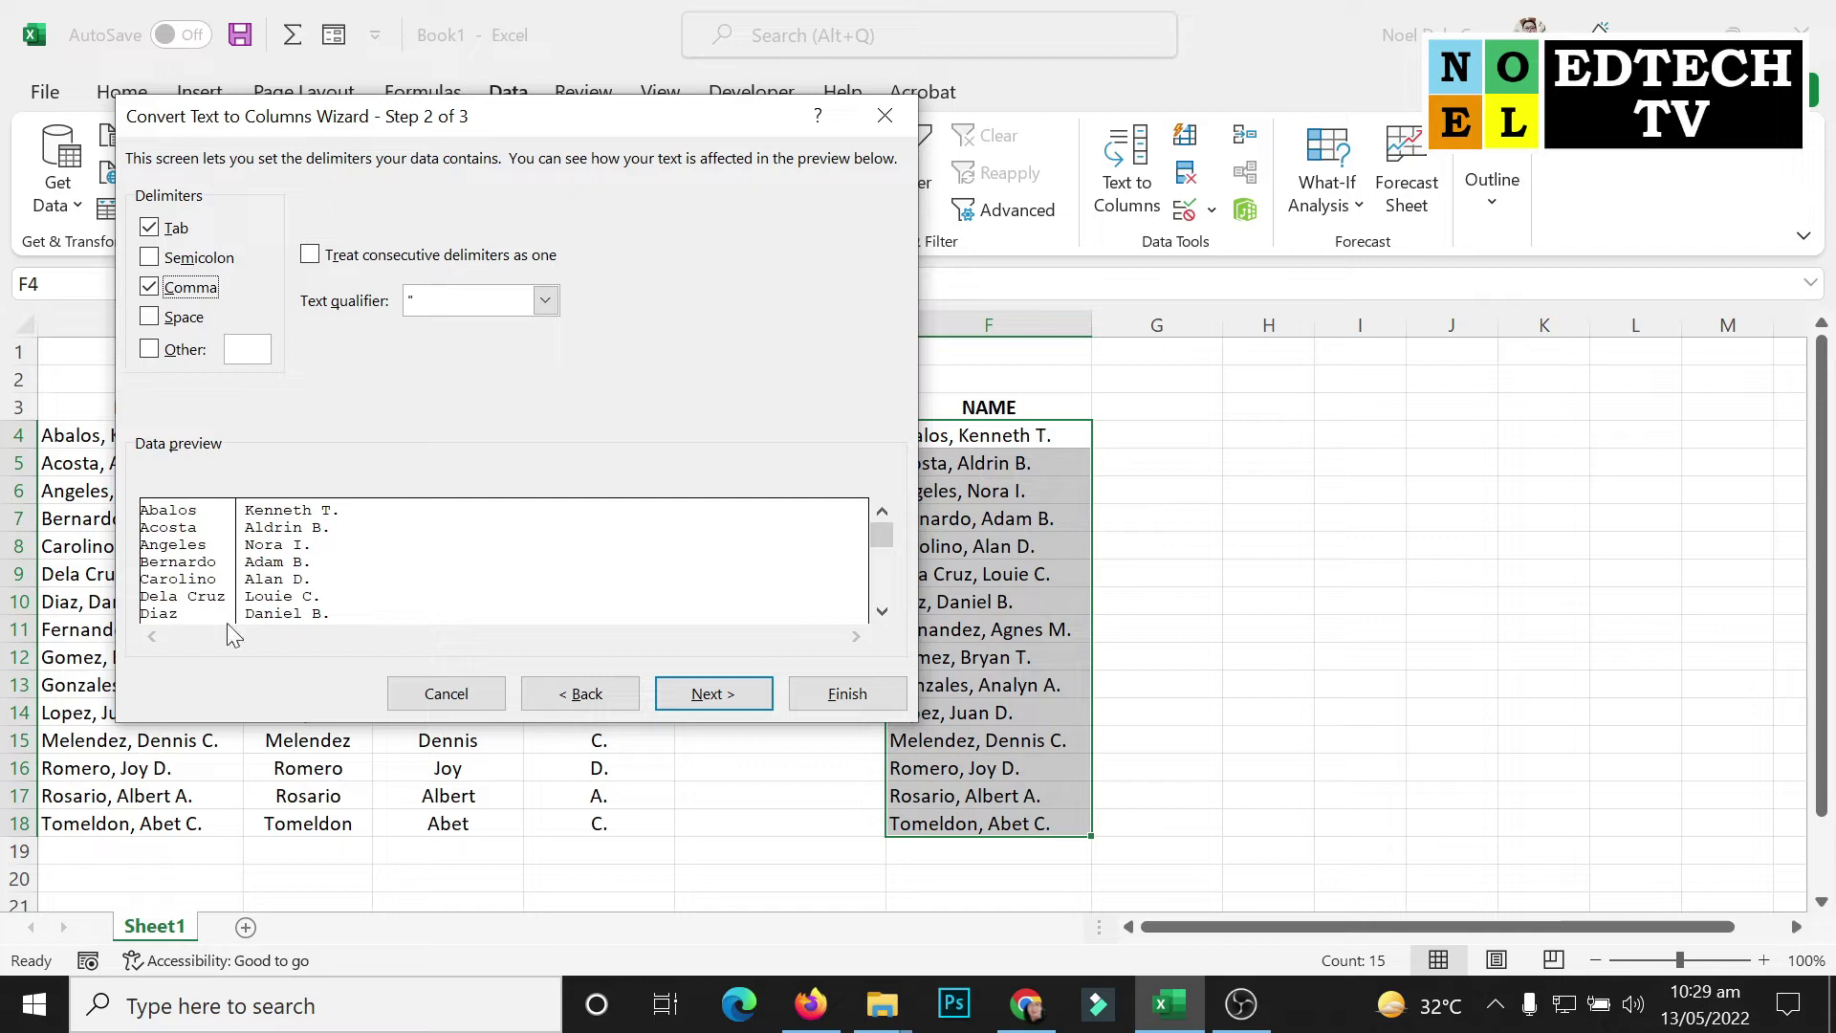
pyautogui.click(737, 697)
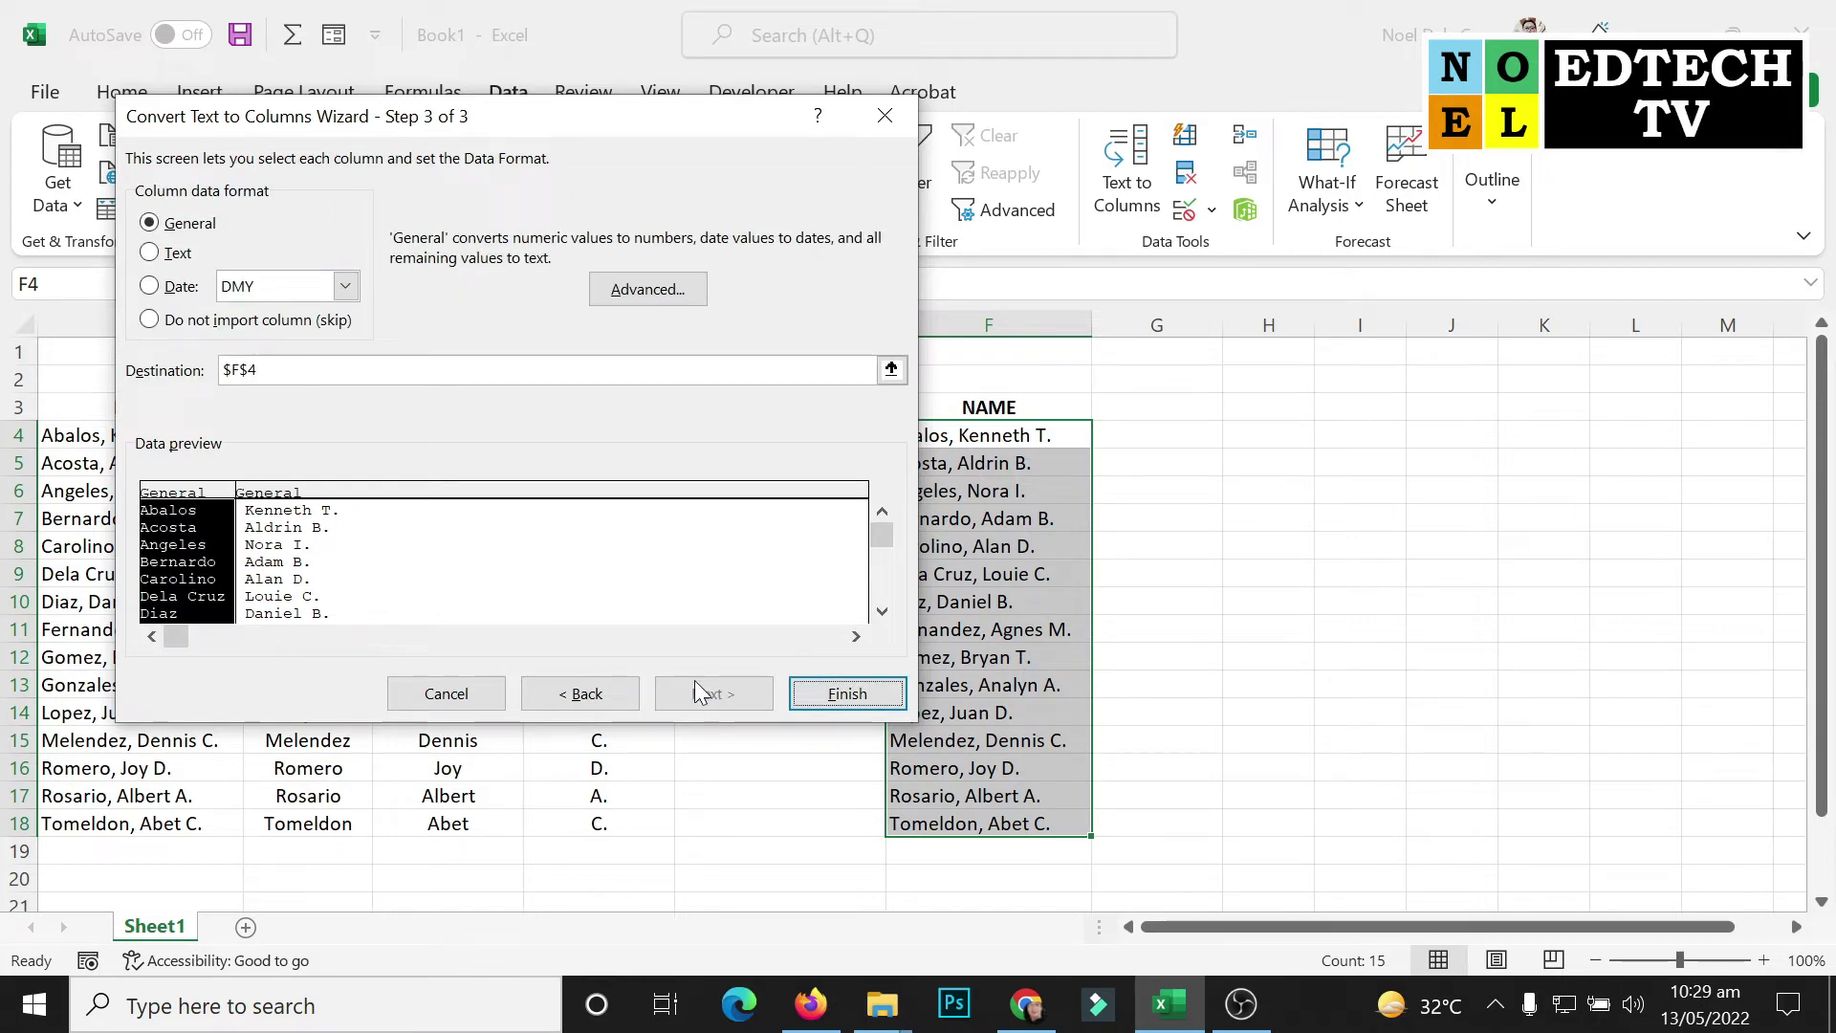
pyautogui.click(847, 696)
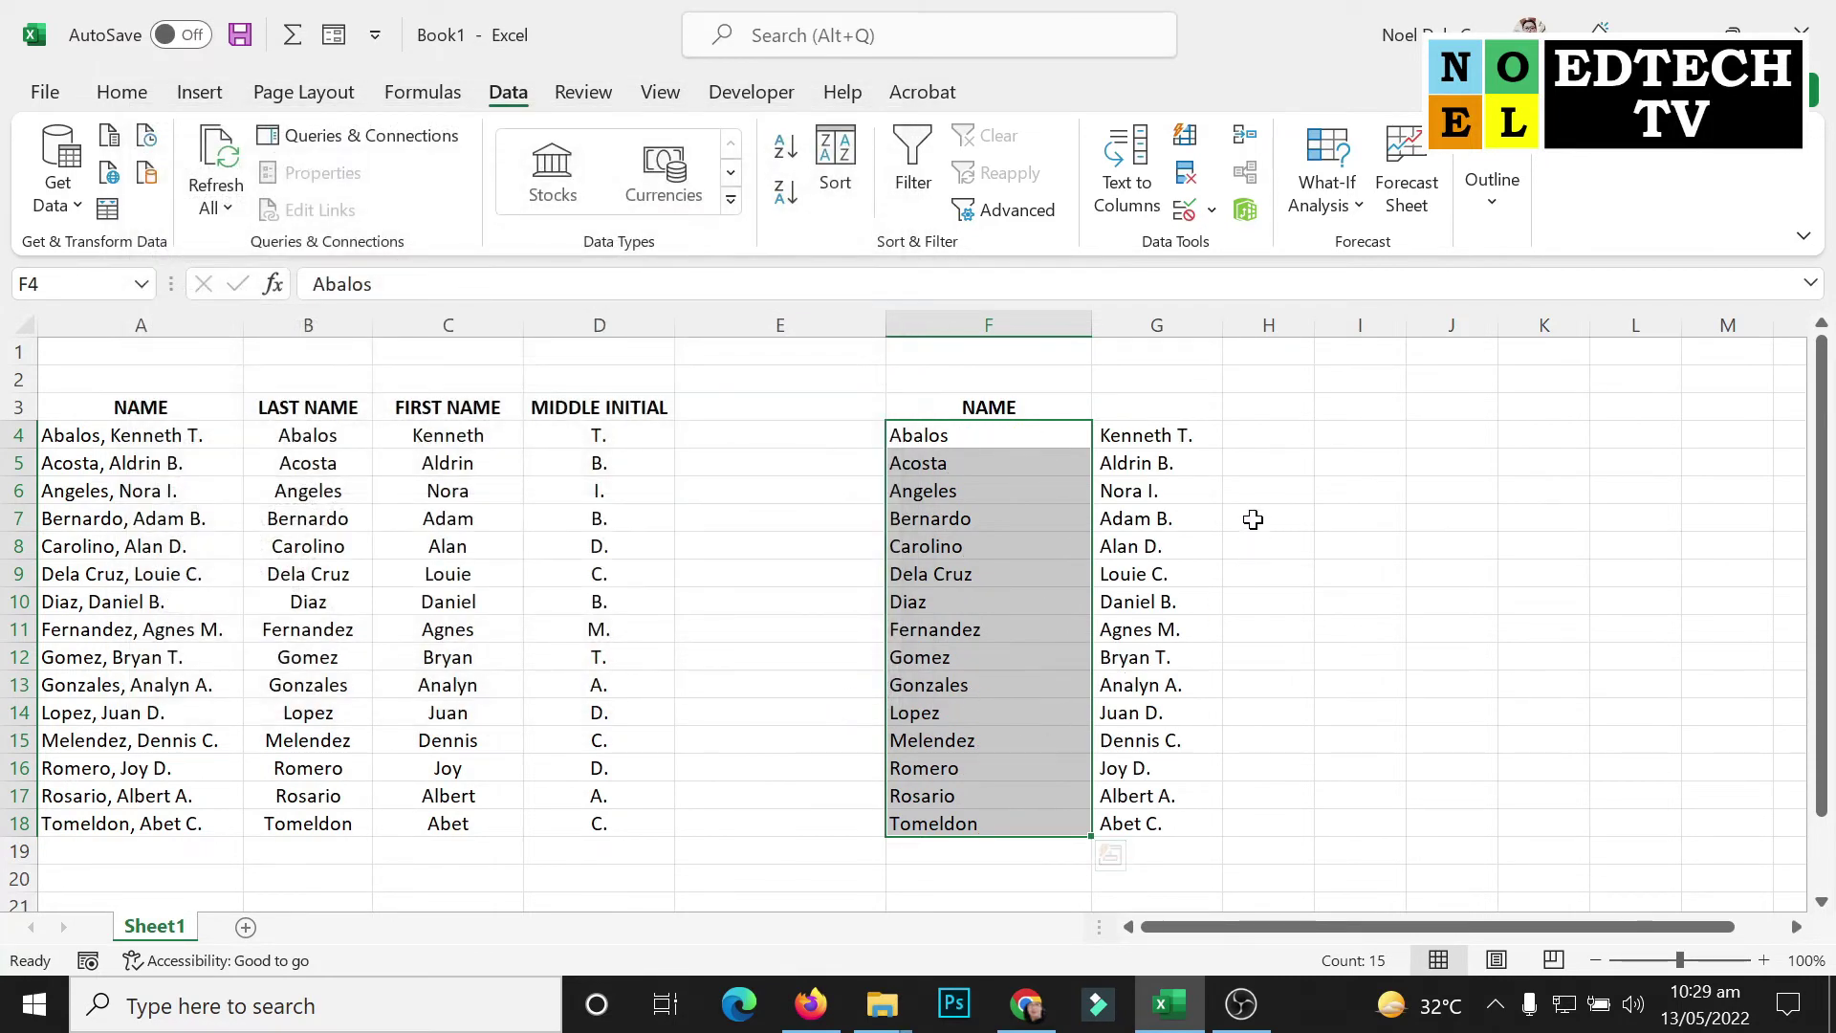
# Inspect the split results and select the first-name-and-initial entries G4:G18
pyautogui.click(1040, 441)
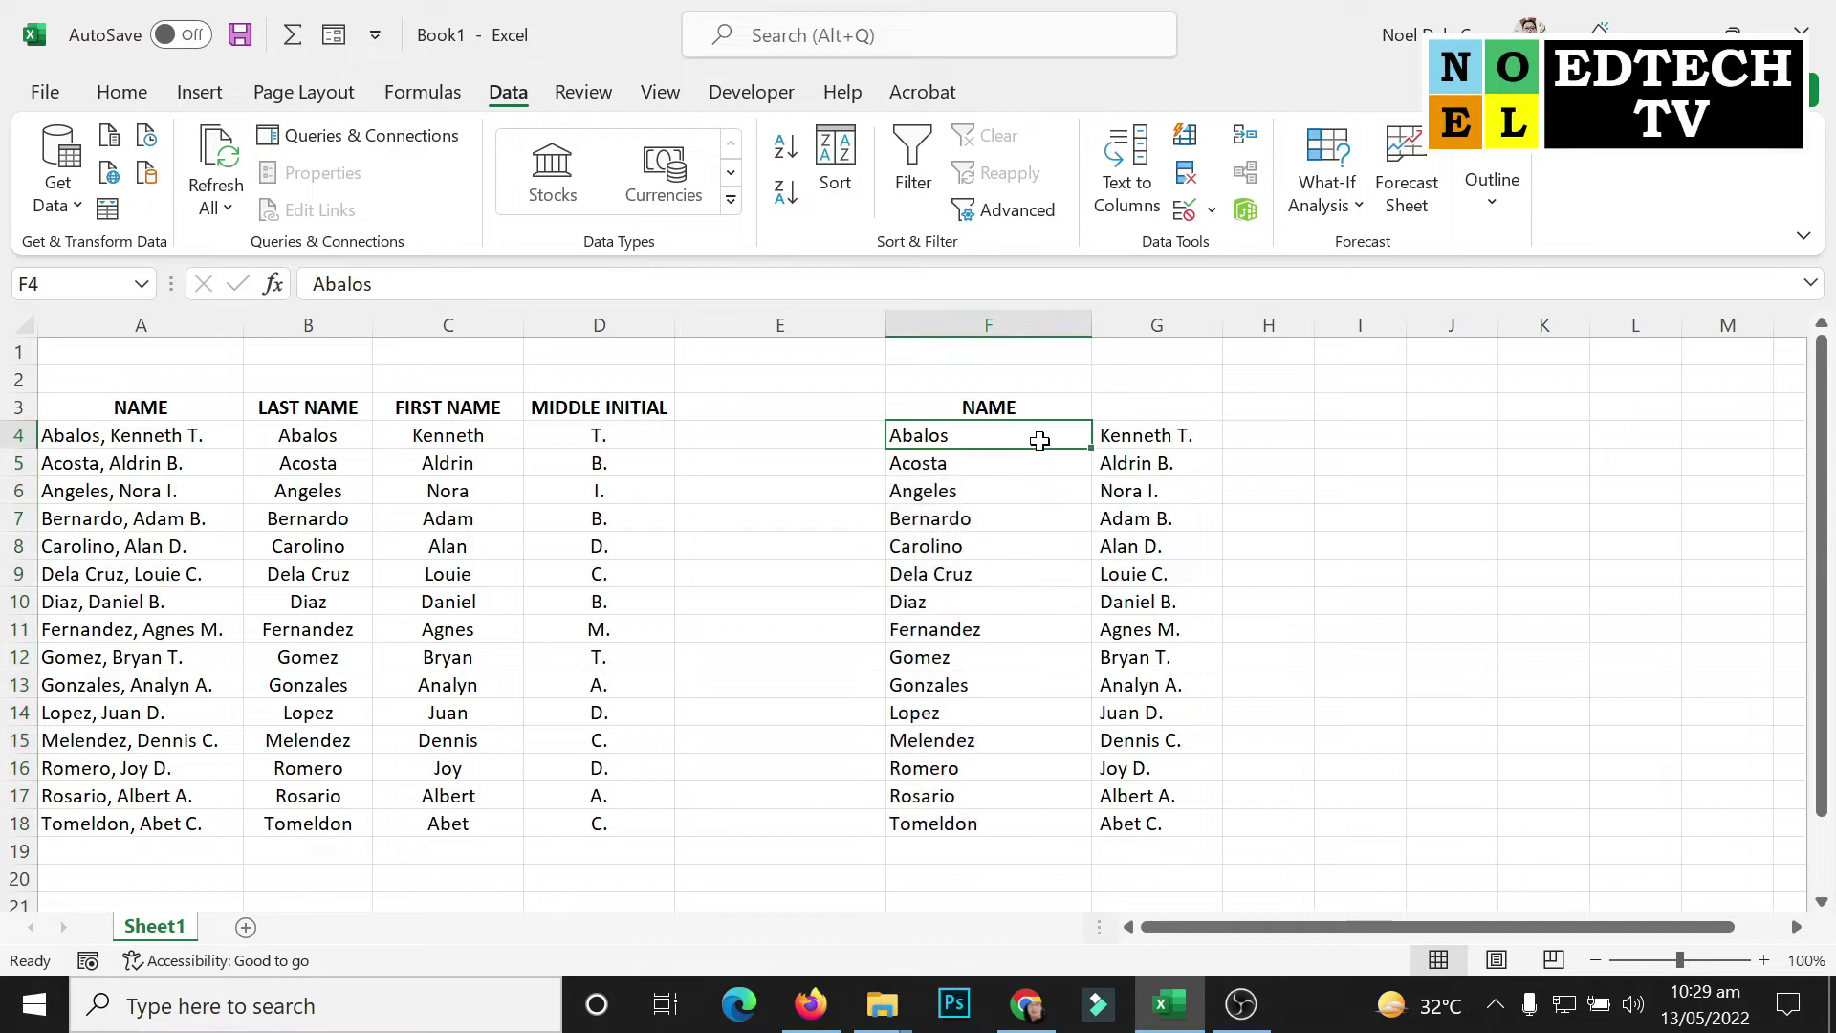
pyautogui.moveTo(1039, 441); pyautogui.dragTo(995, 823)
pyautogui.click(1176, 438)
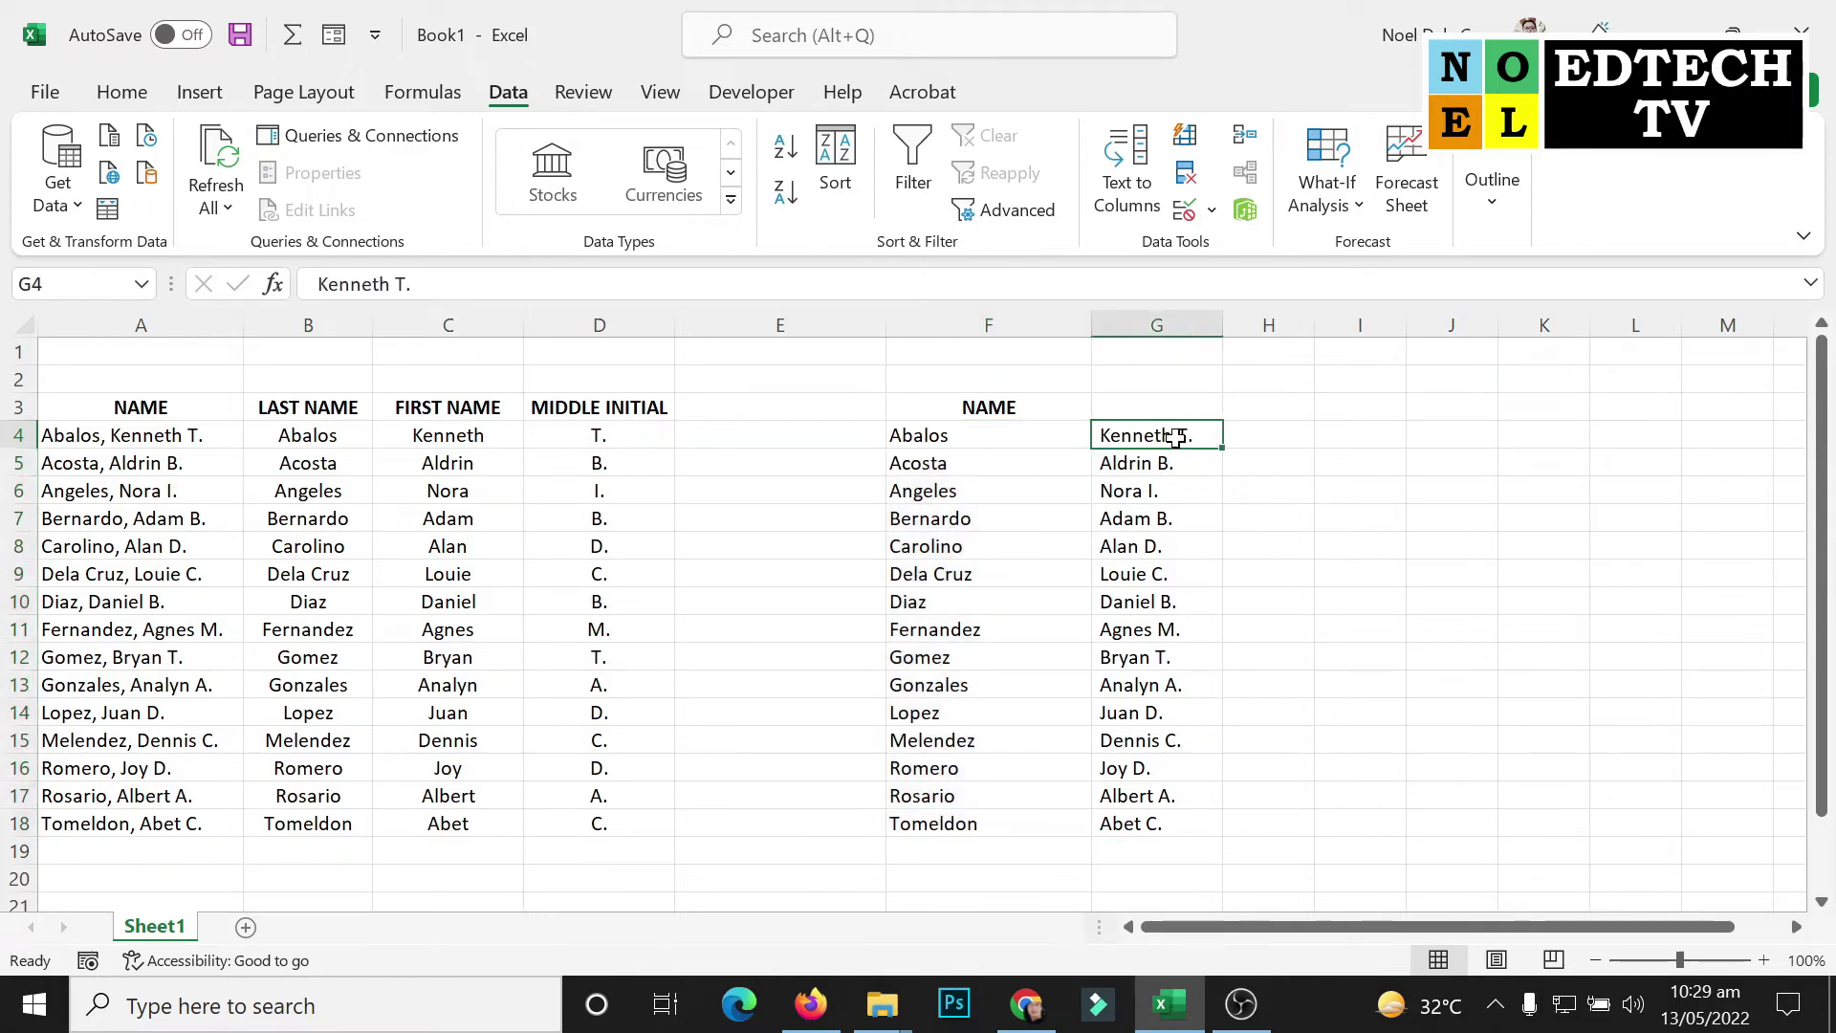
pyautogui.moveTo(1177, 438); pyautogui.dragTo(1162, 823)
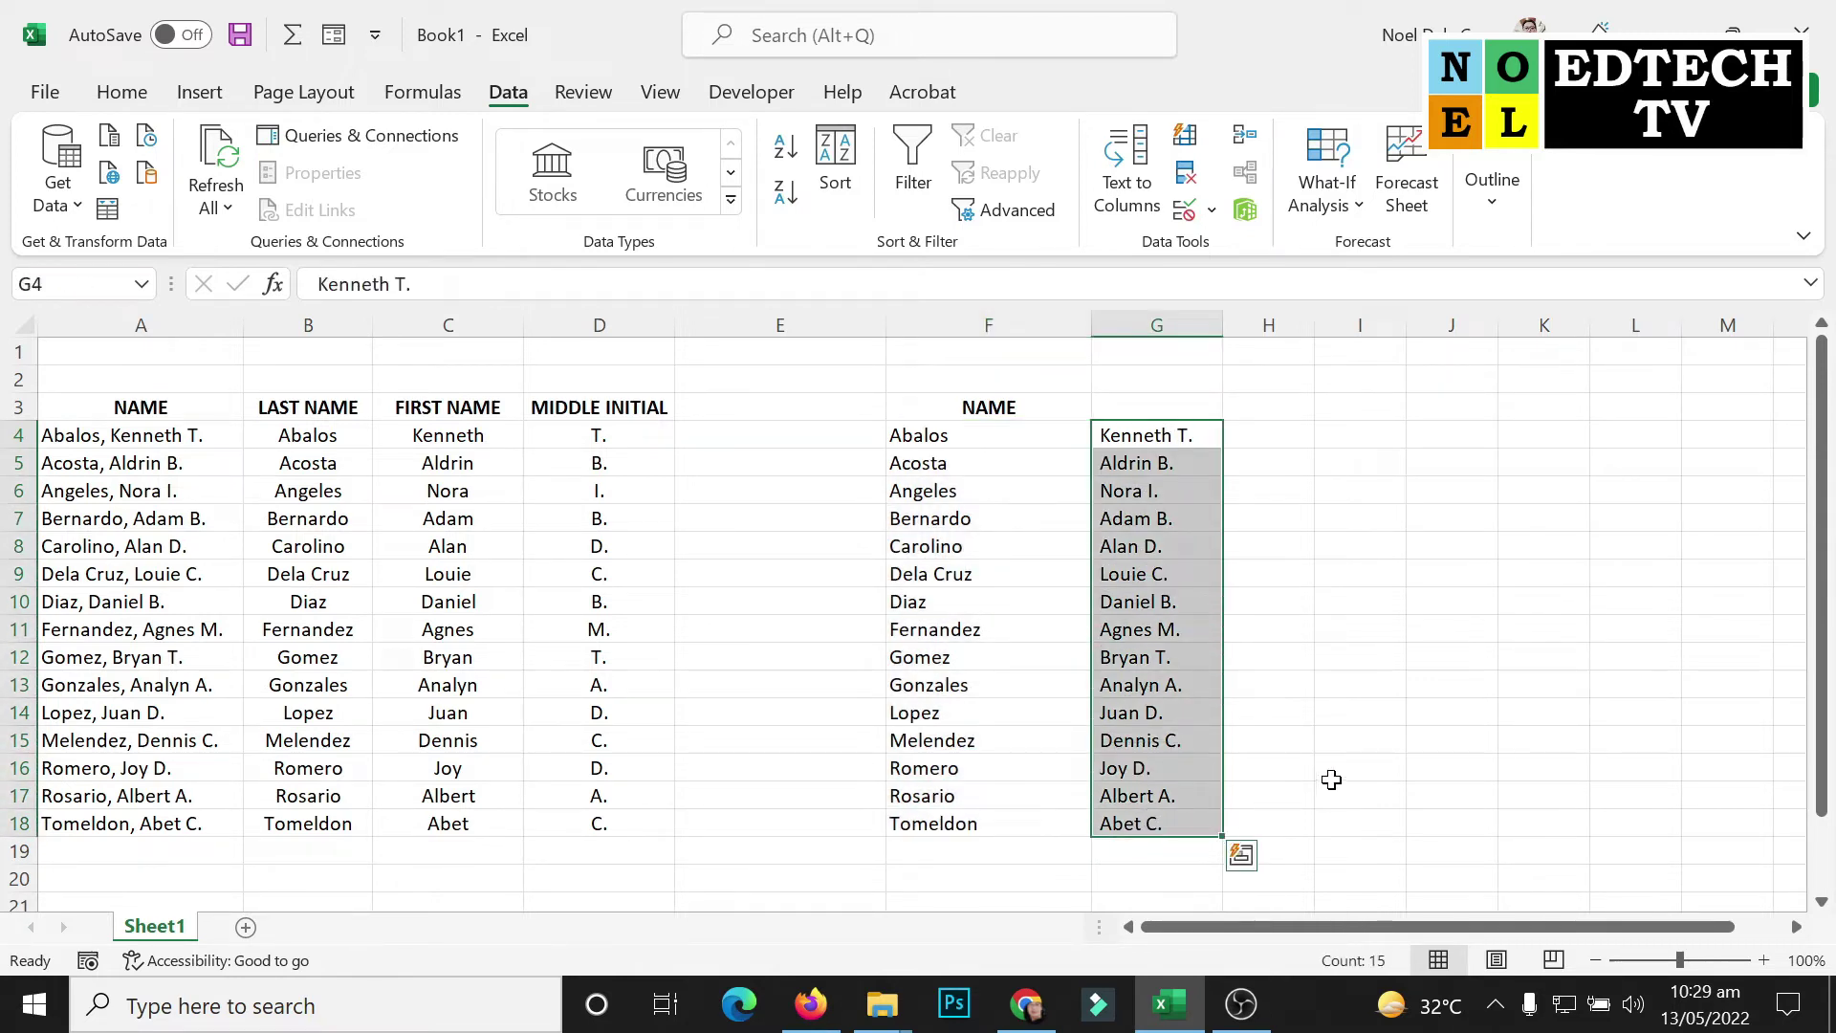
pyautogui.click(1267, 446)
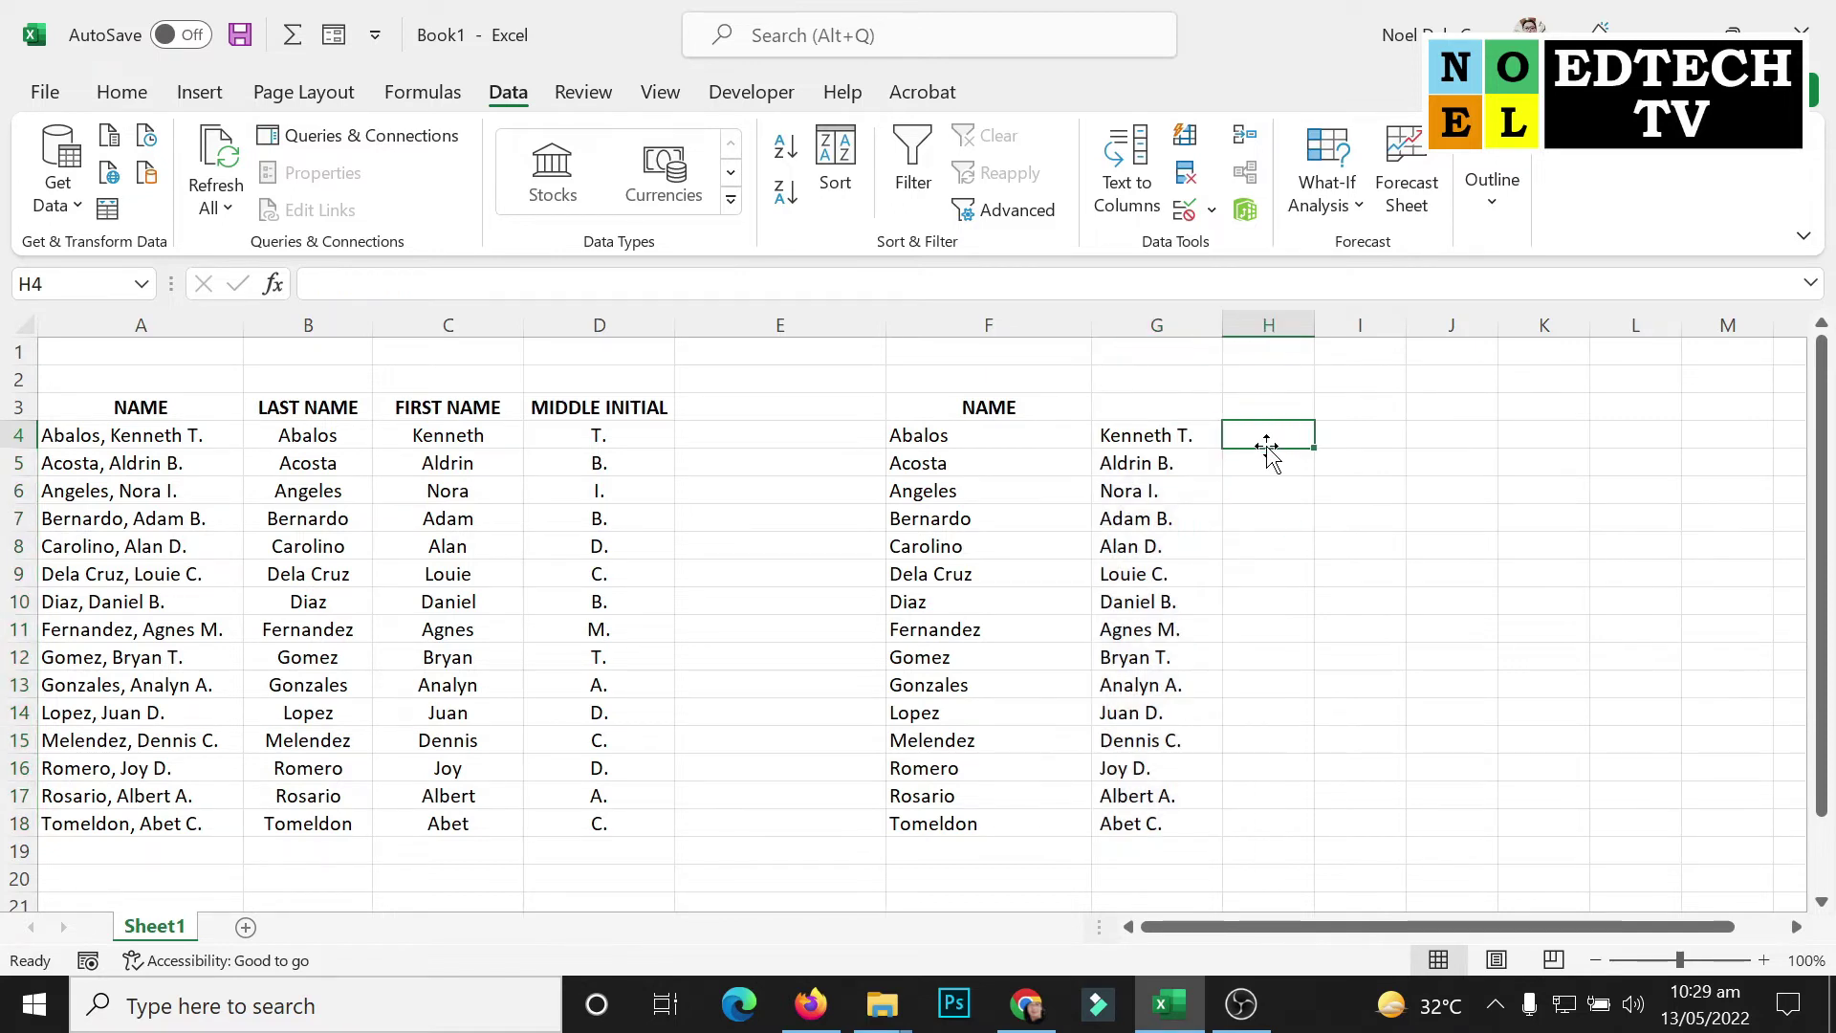
pyautogui.moveTo(1157, 437); pyautogui.dragTo(1147, 813)
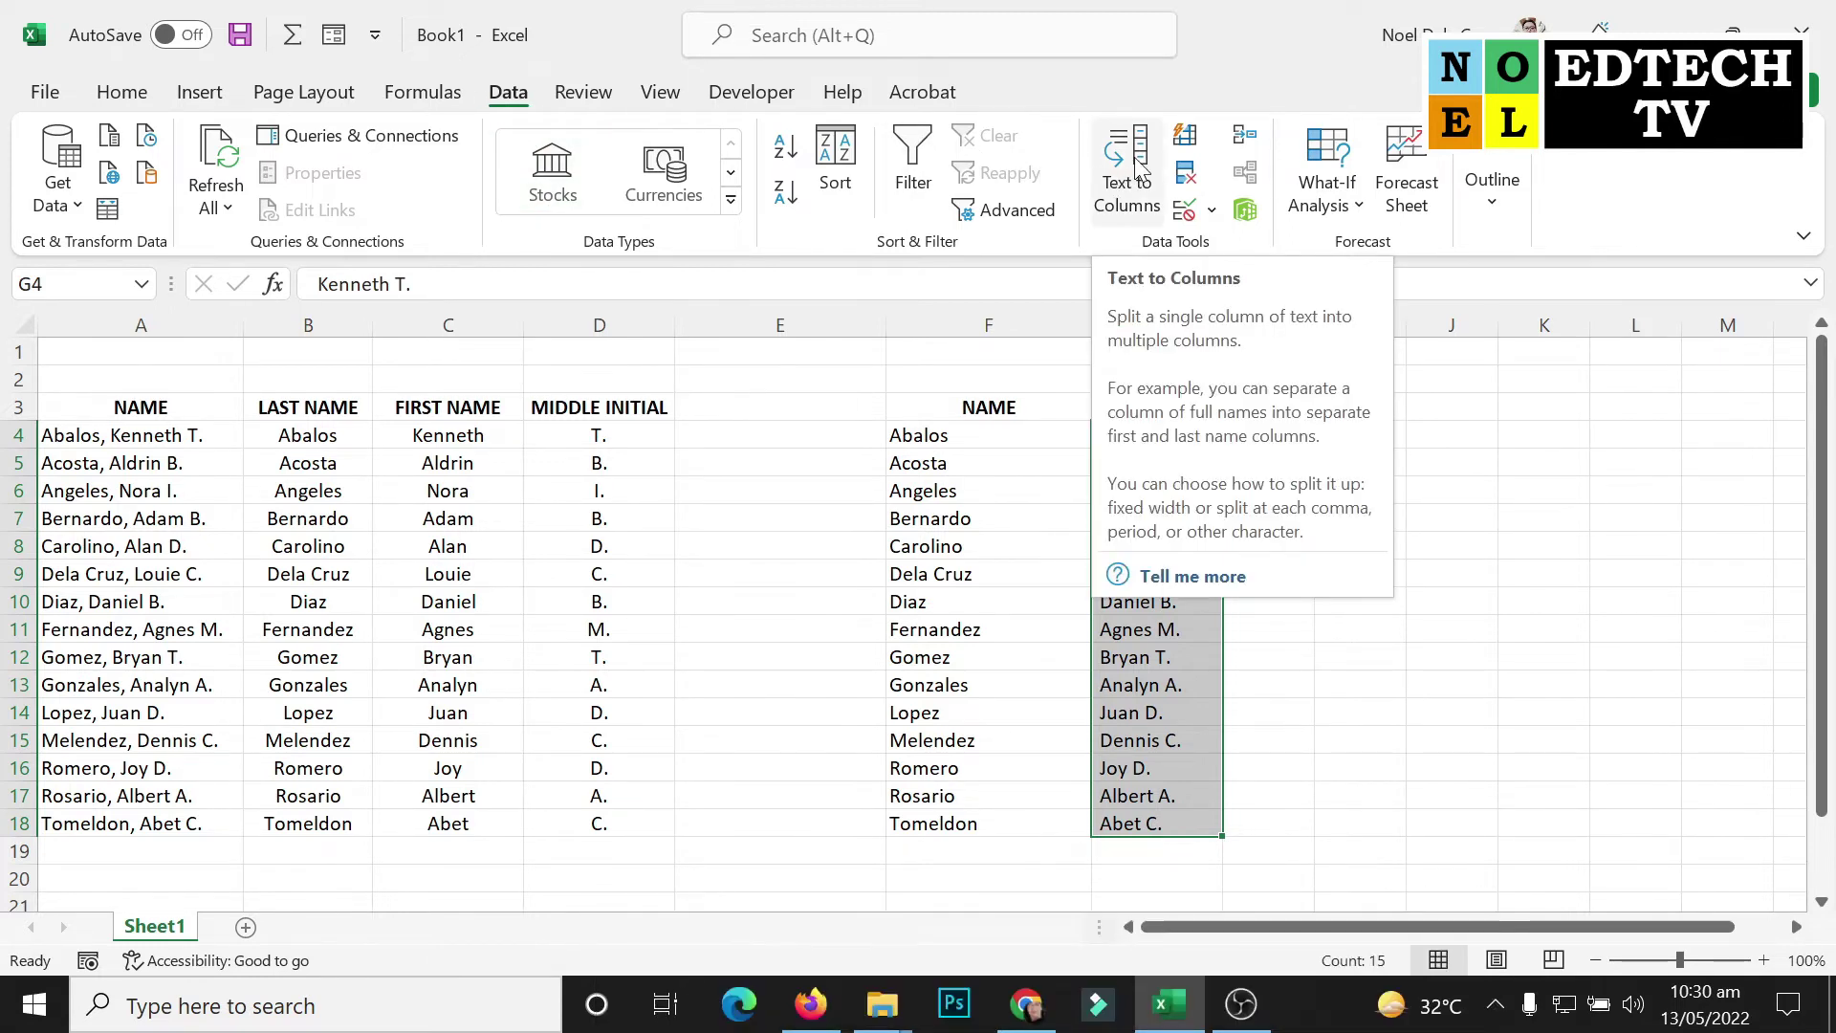
# Run Text to Columns on G4:G18 delimited by Space instead of Comma
pyautogui.click(1136, 167)
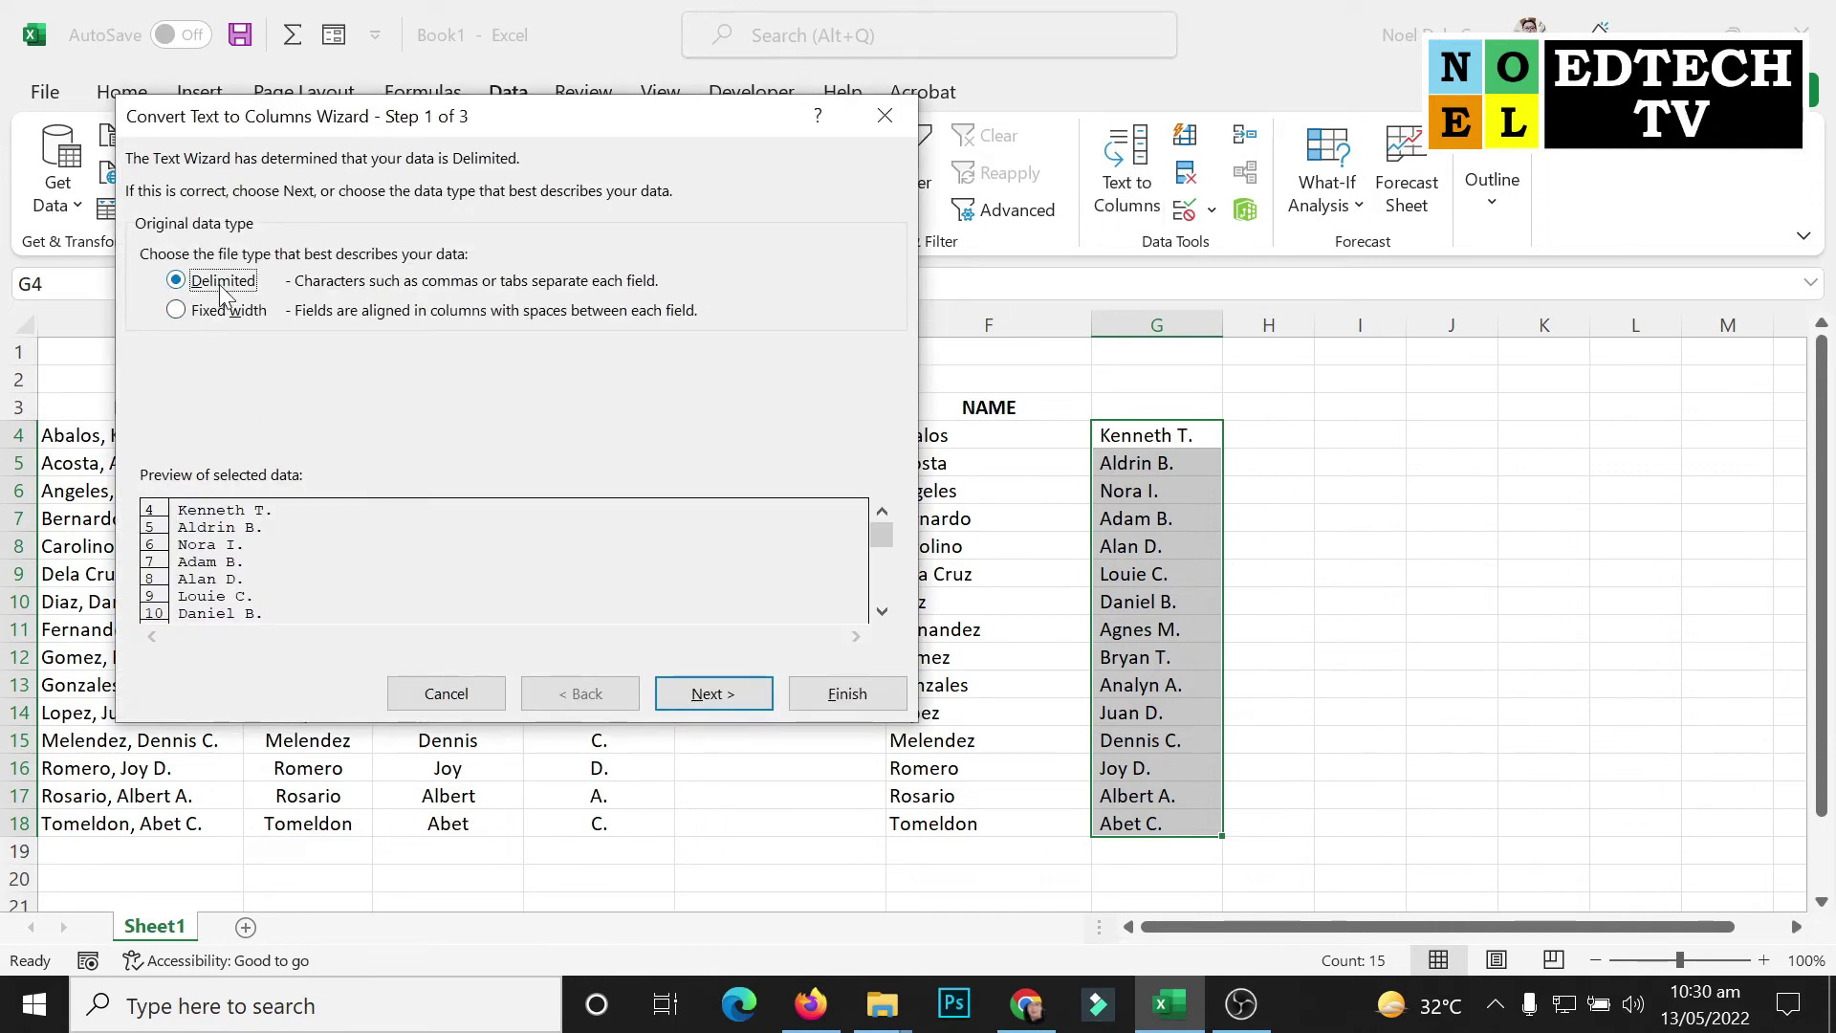
pyautogui.click(727, 701)
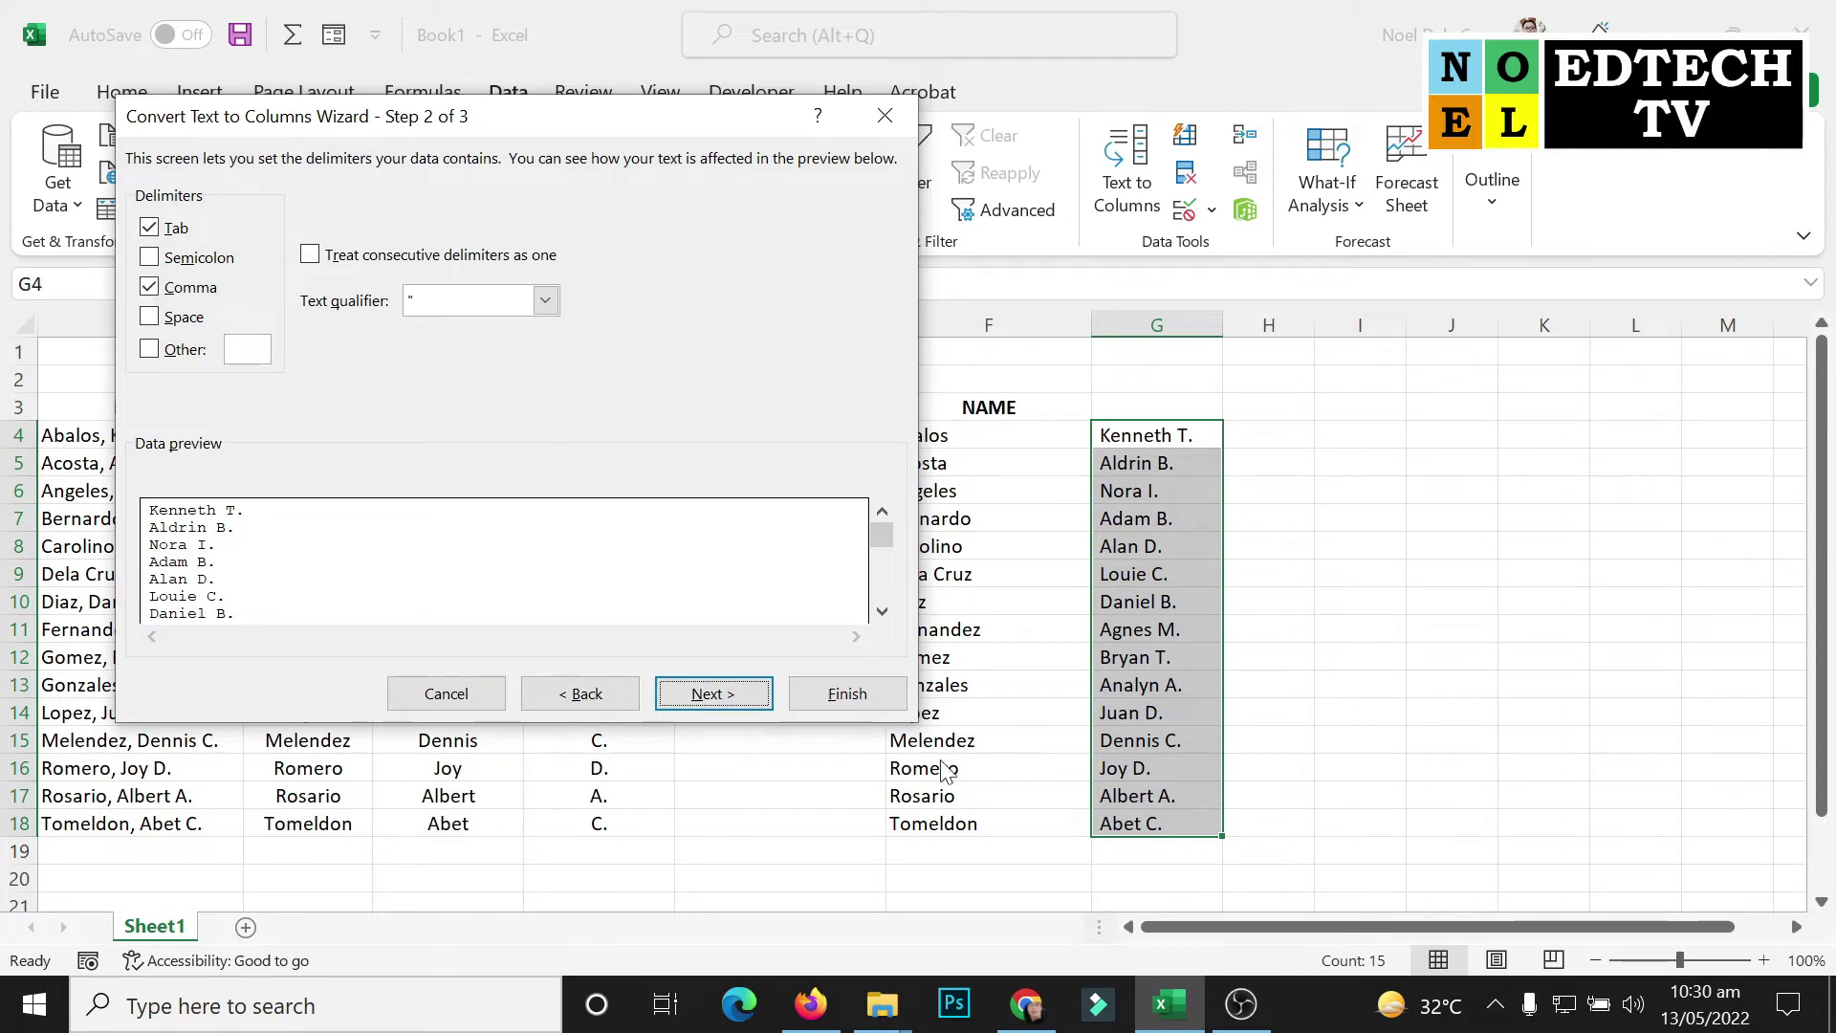
pyautogui.click(150, 289)
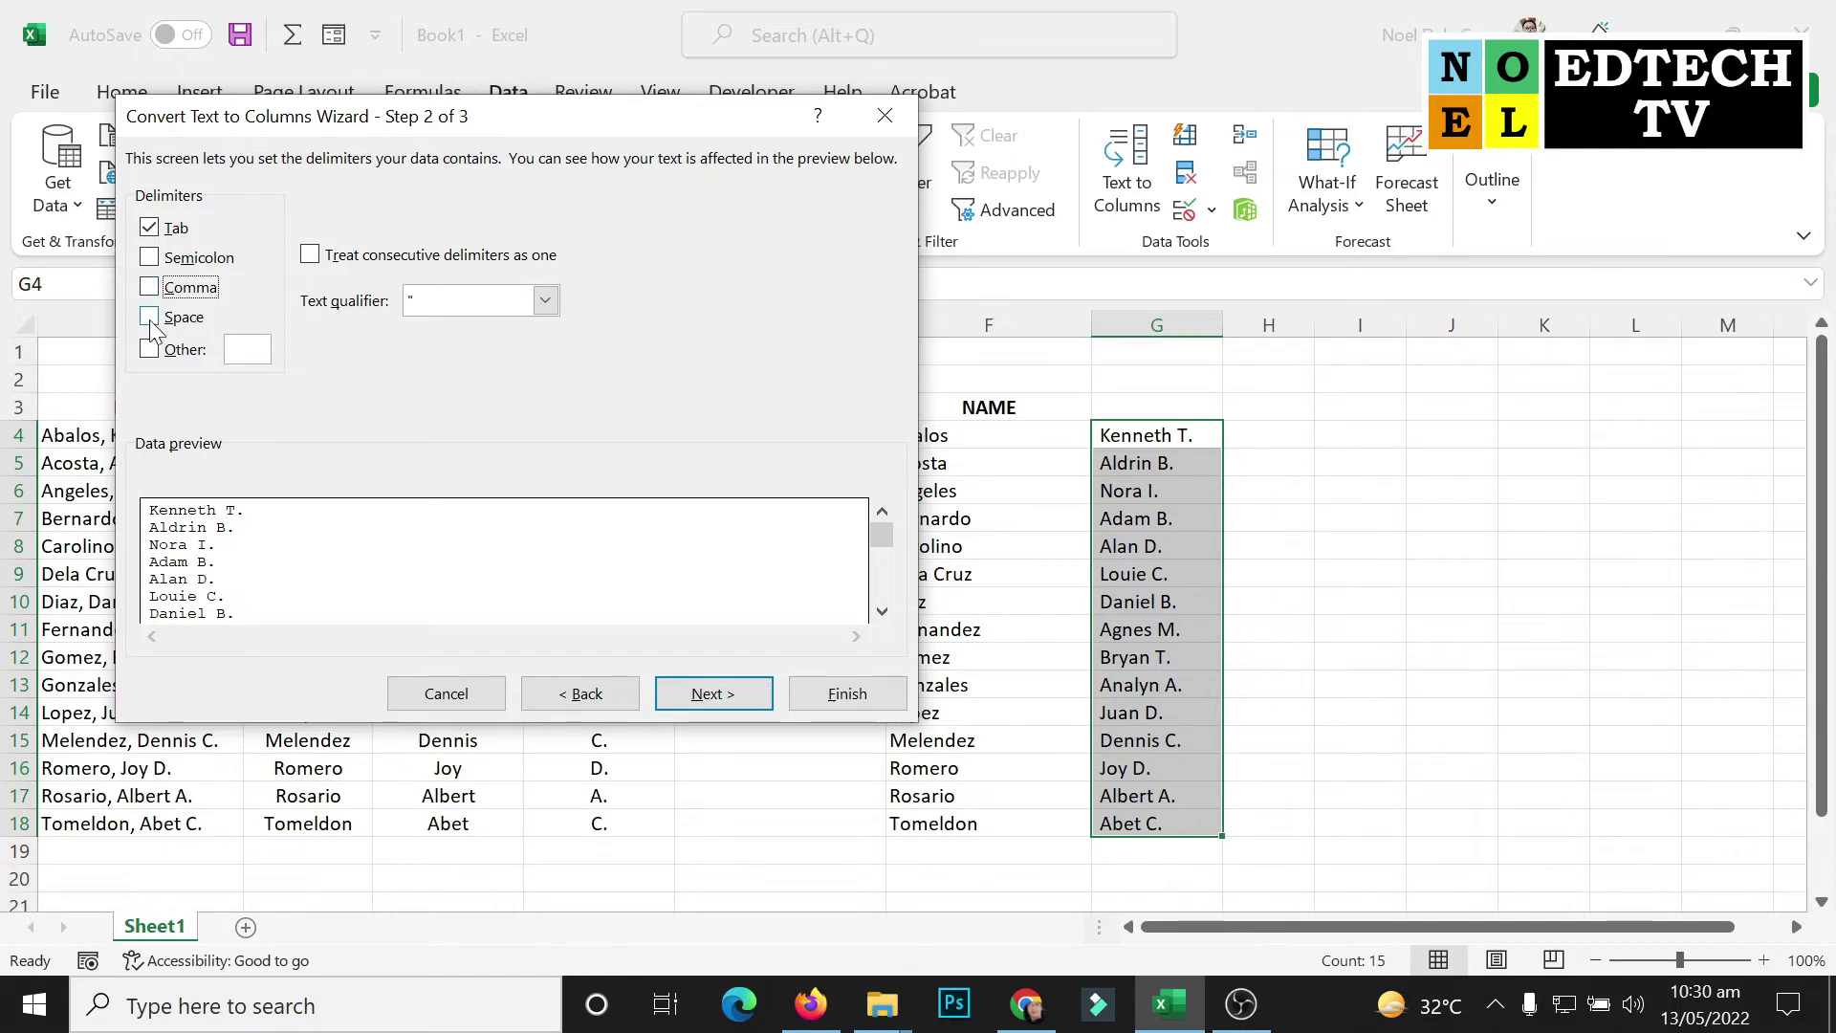
pyautogui.click(150, 318)
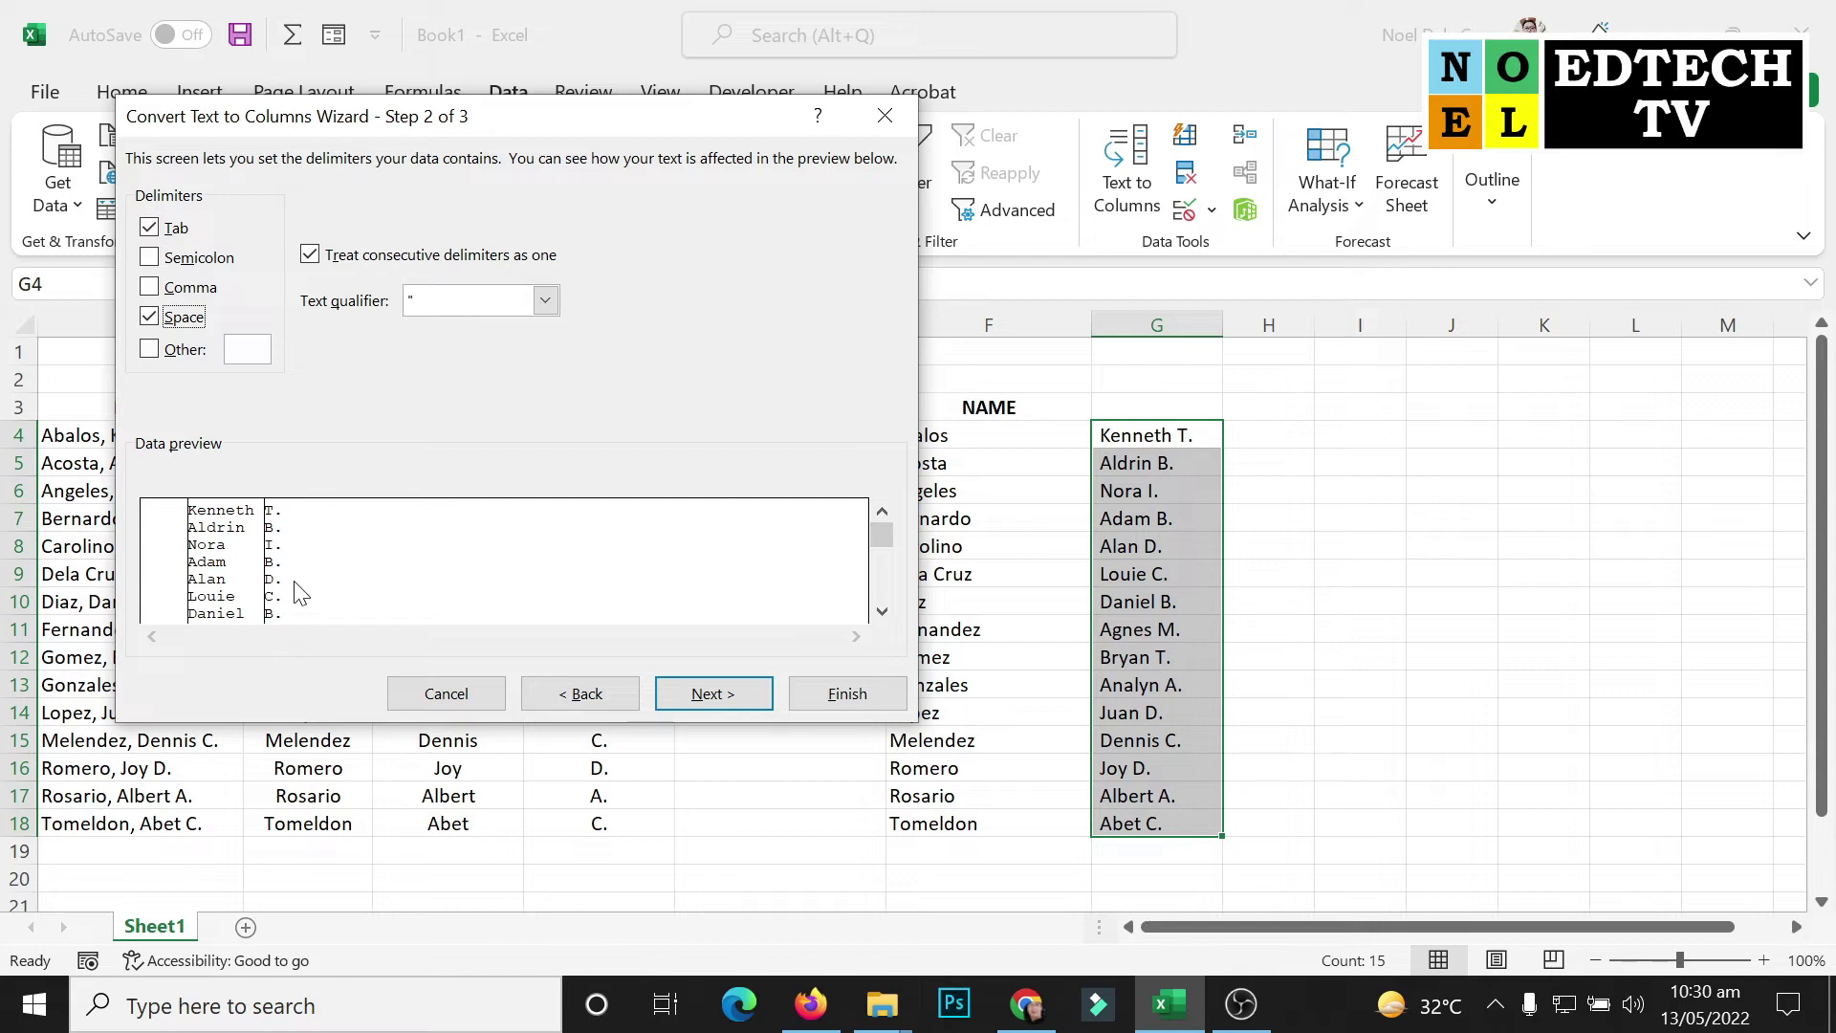
pyautogui.click(762, 693)
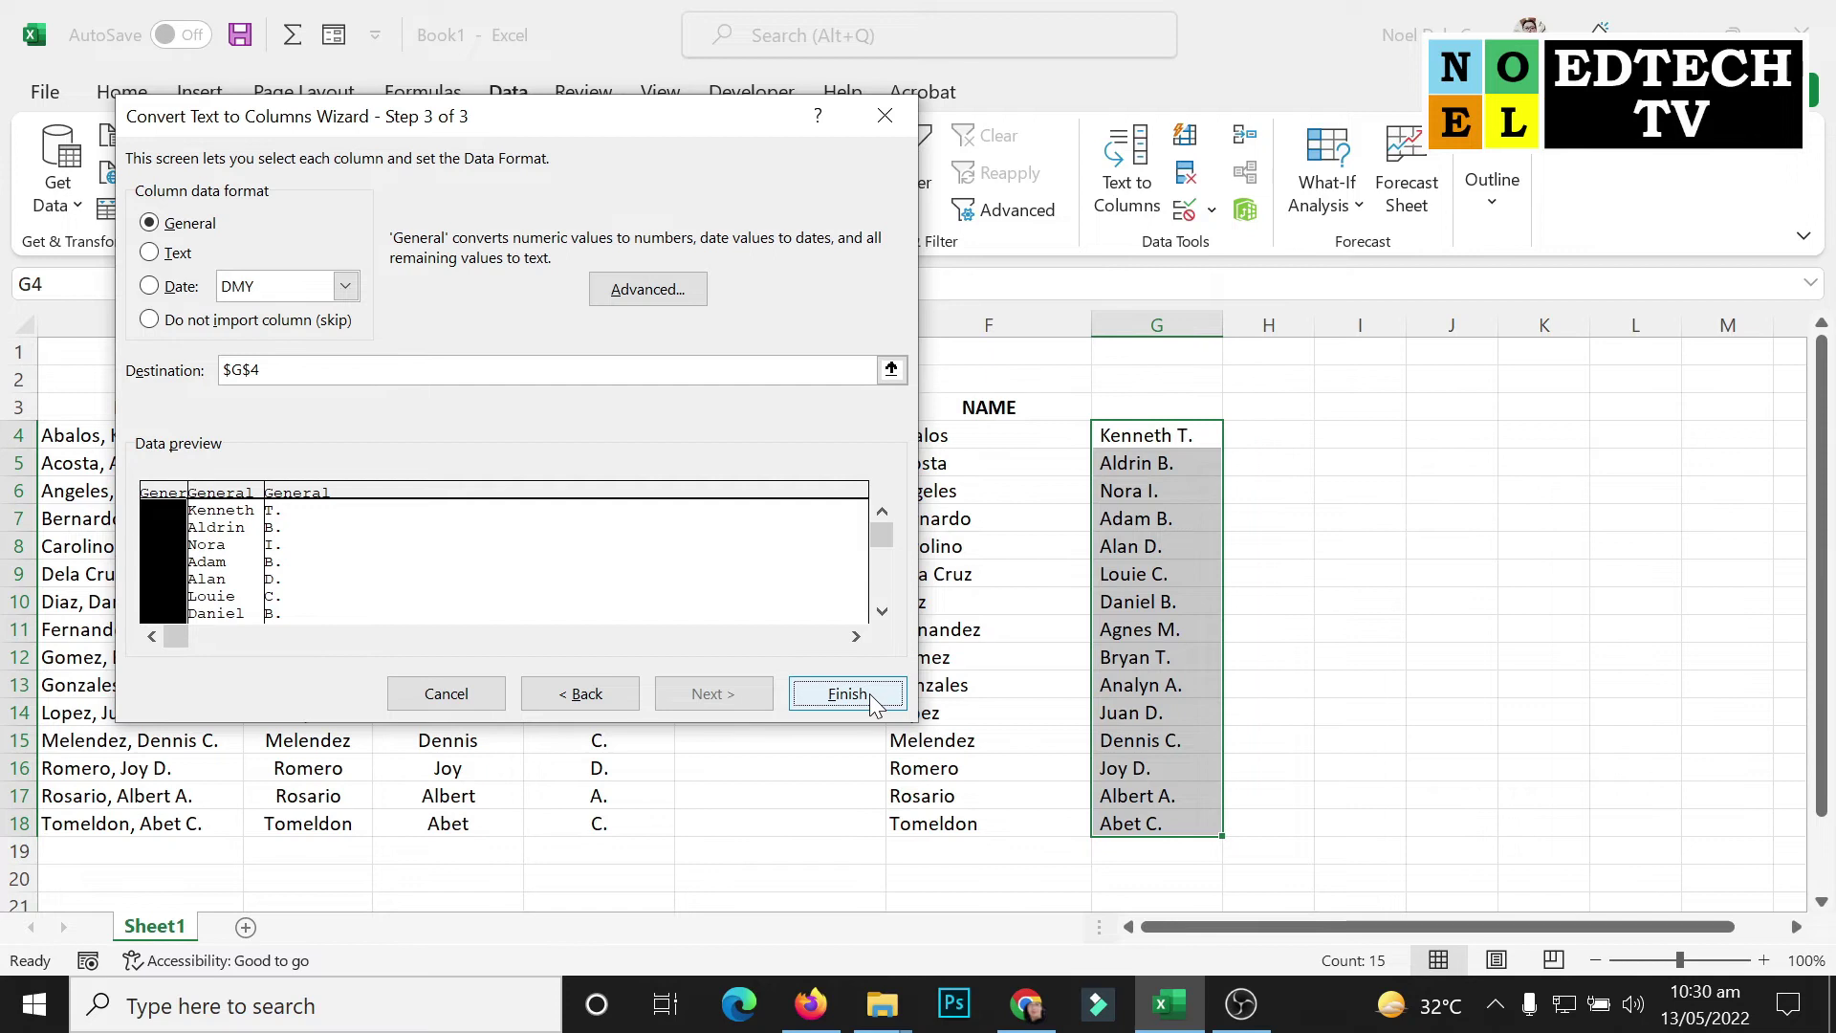
pyautogui.click(870, 696)
pyautogui.click(1550, 517)
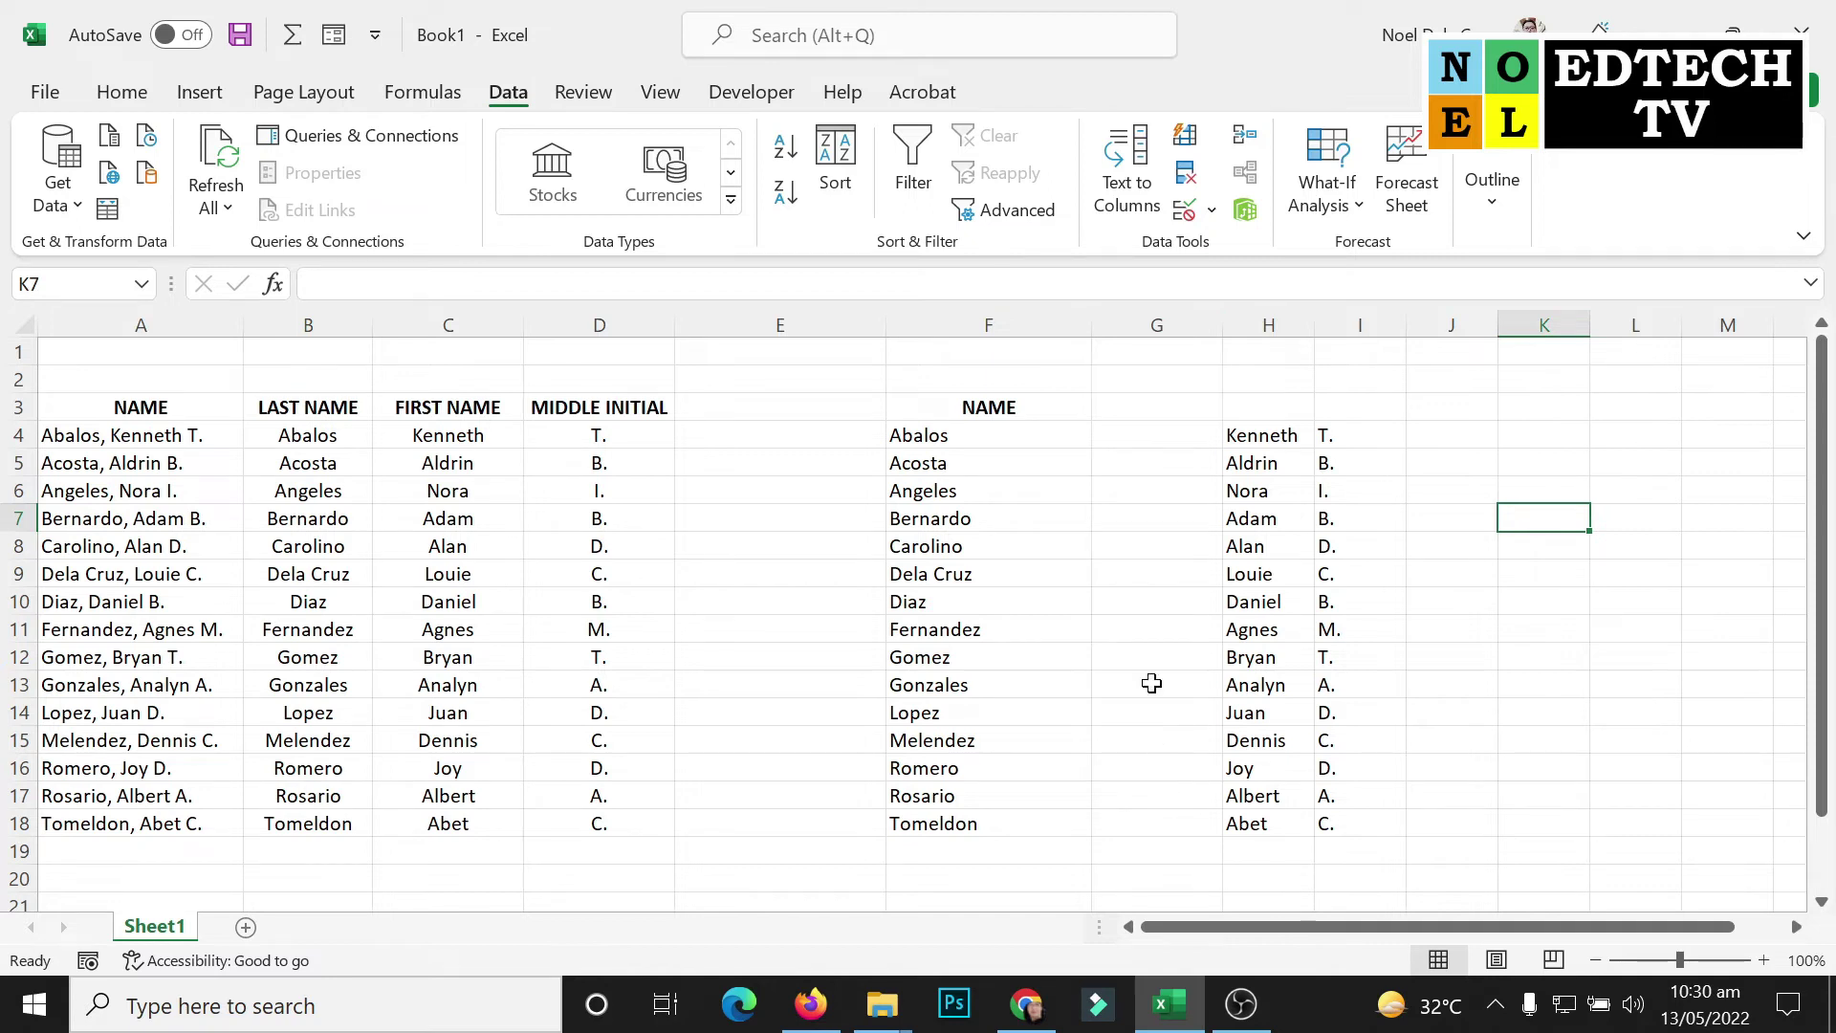
# Delete the now-empty column G
pyautogui.click(1157, 322)
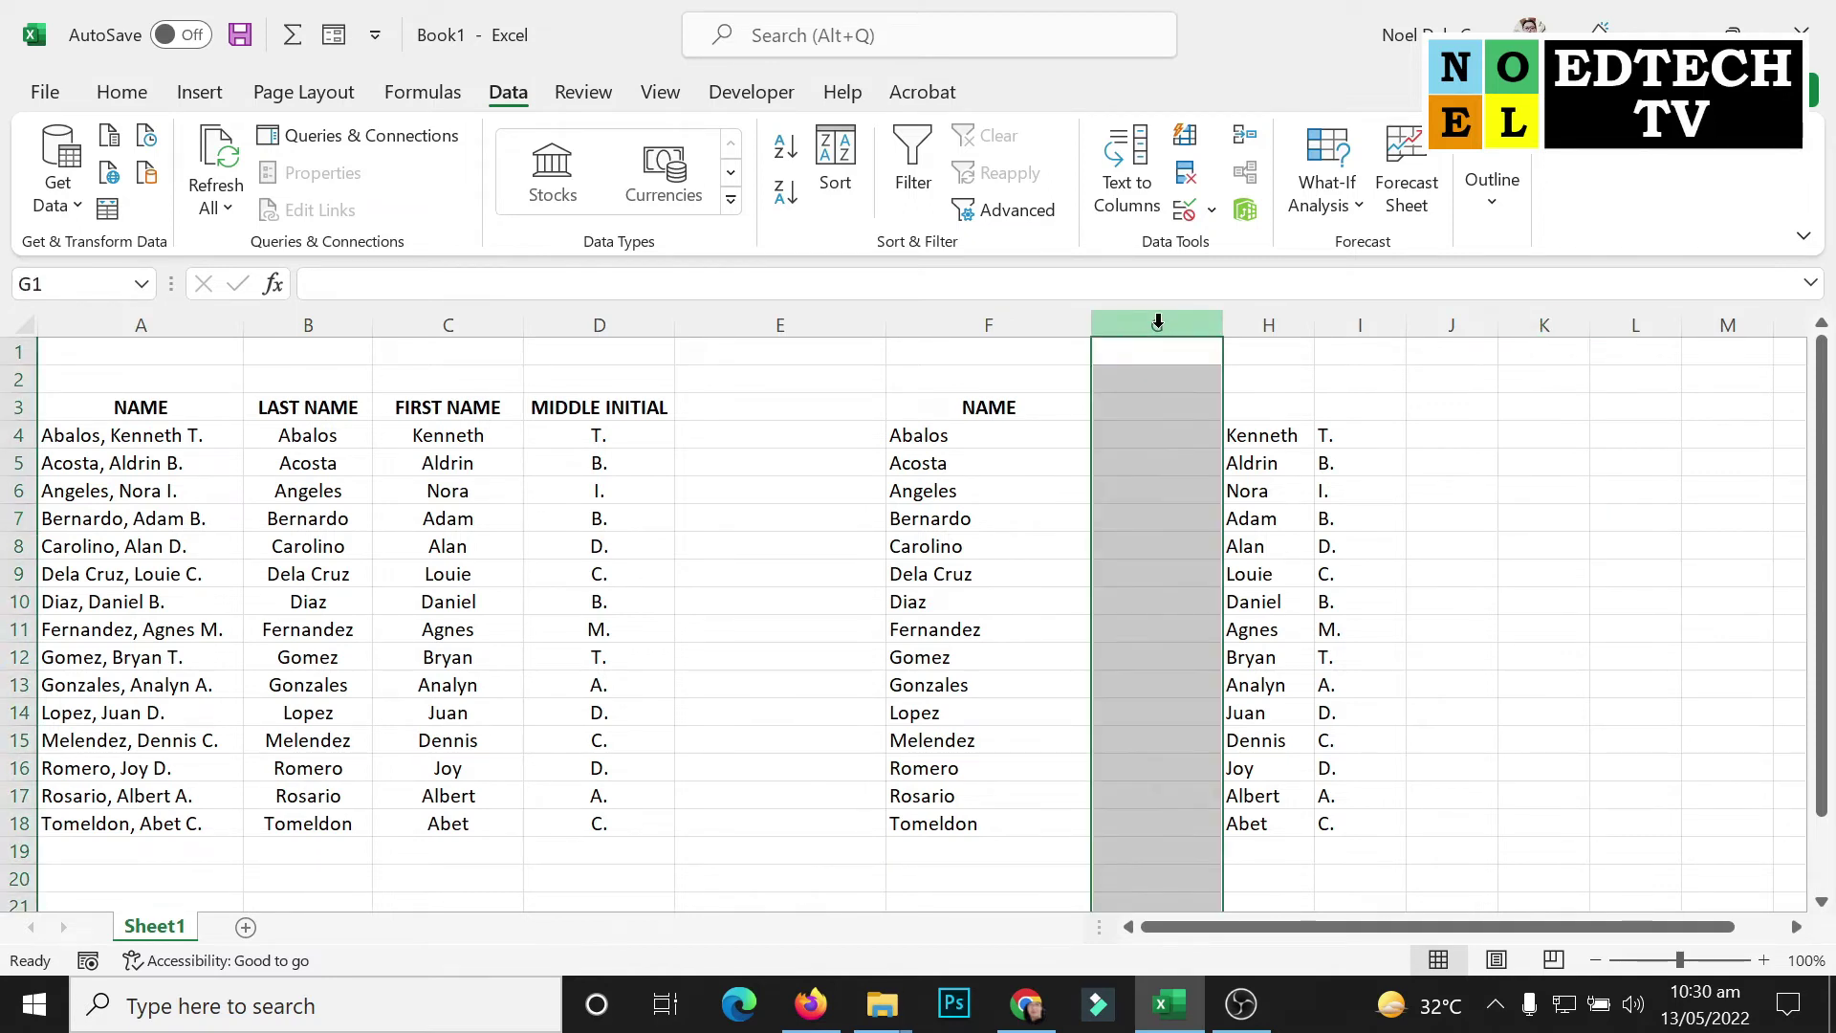
pyautogui.rightClick(1157, 325)
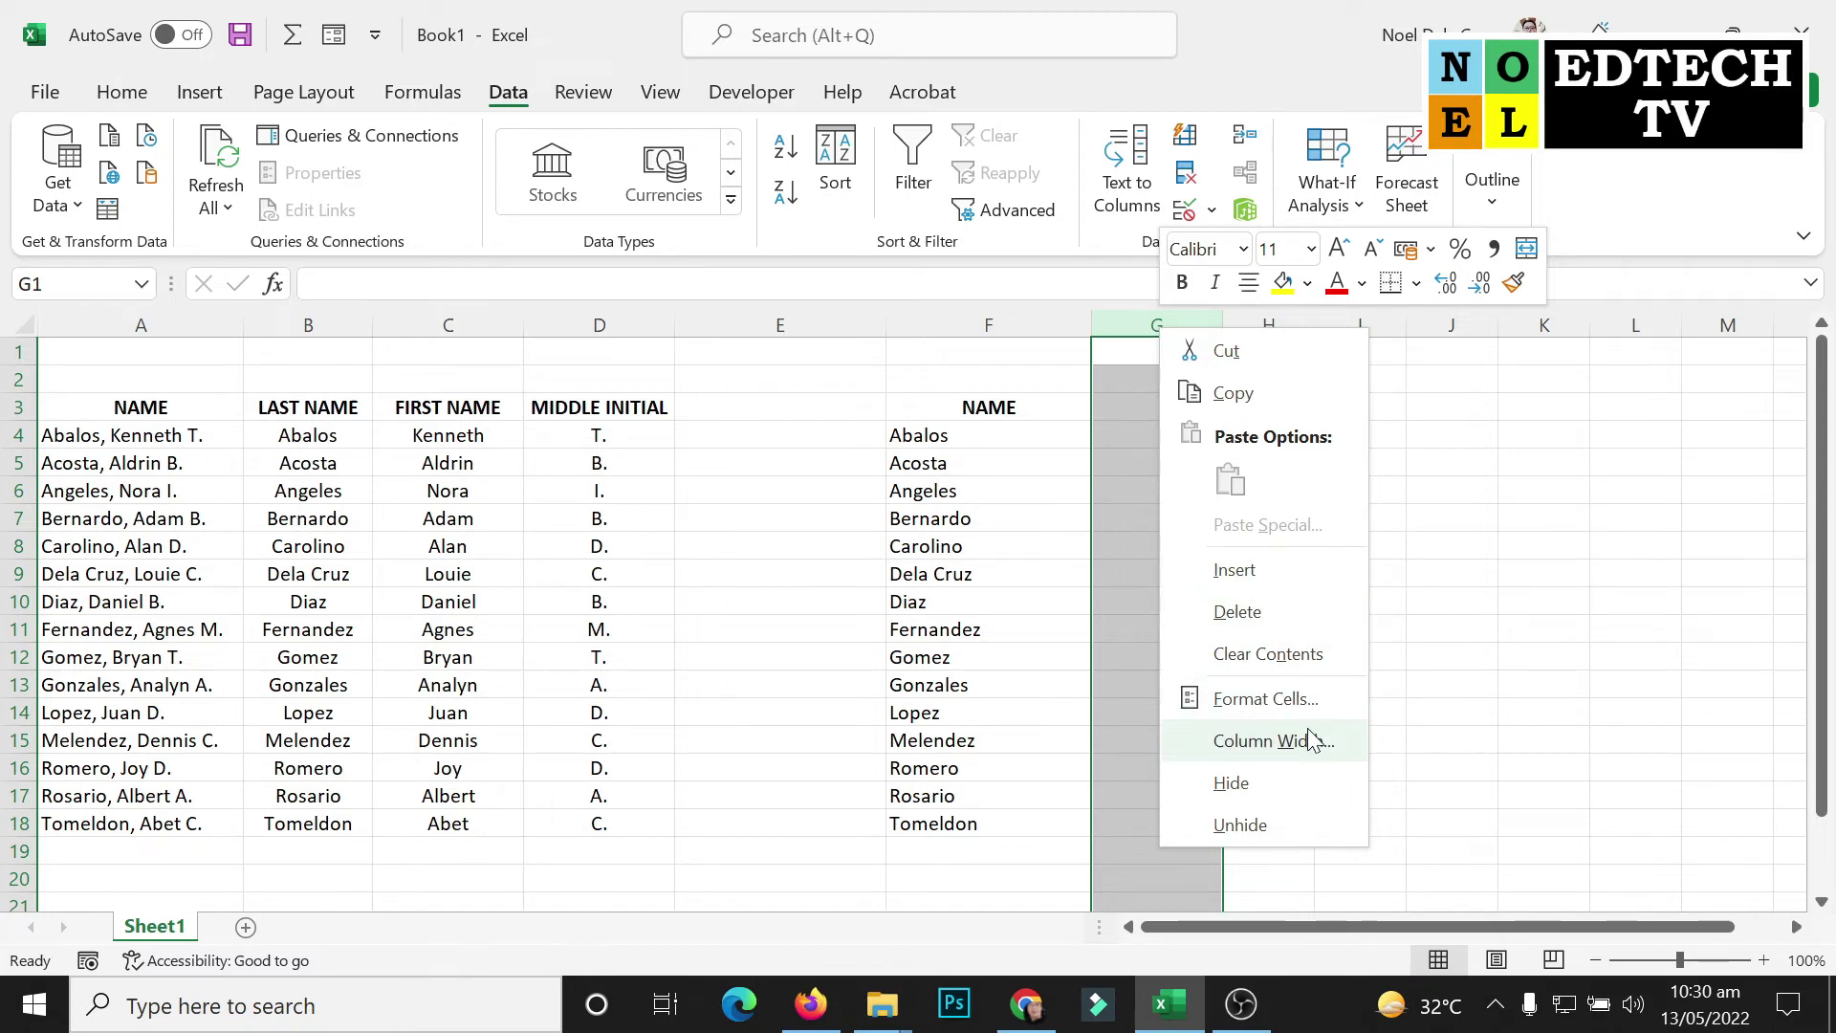
pyautogui.click(1308, 612)
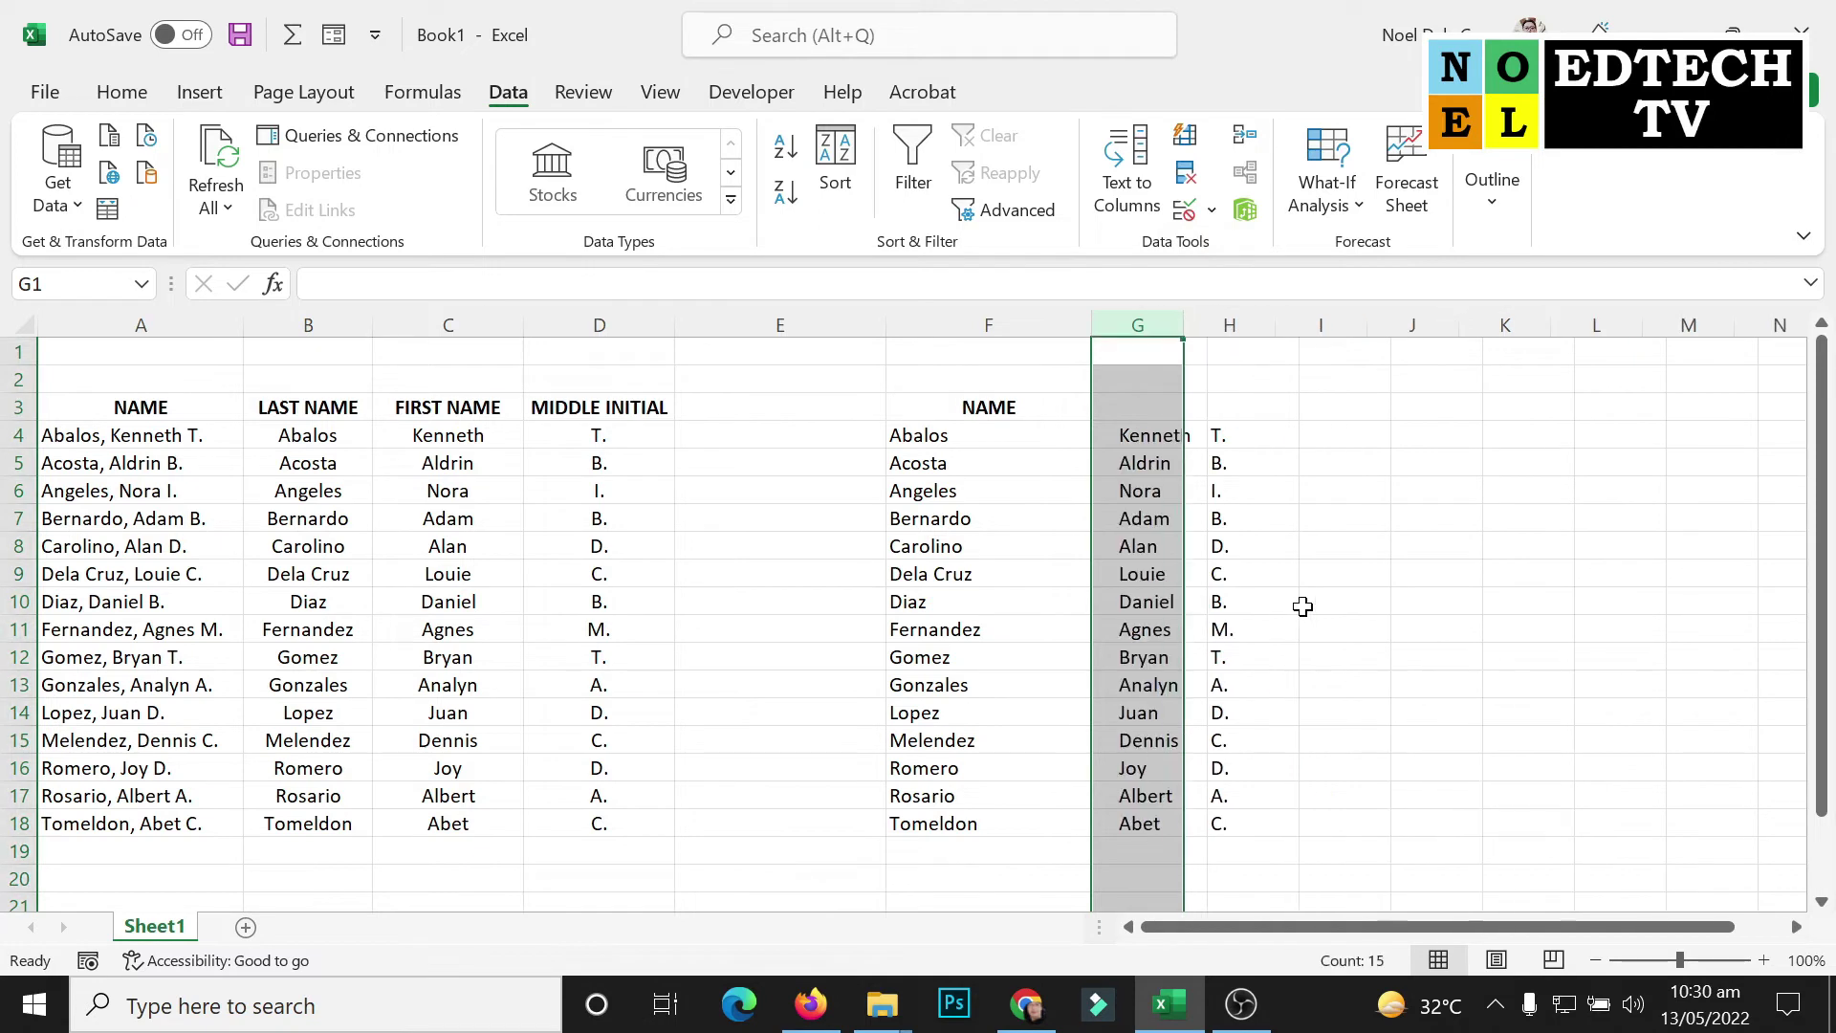
pyautogui.click(1381, 627)
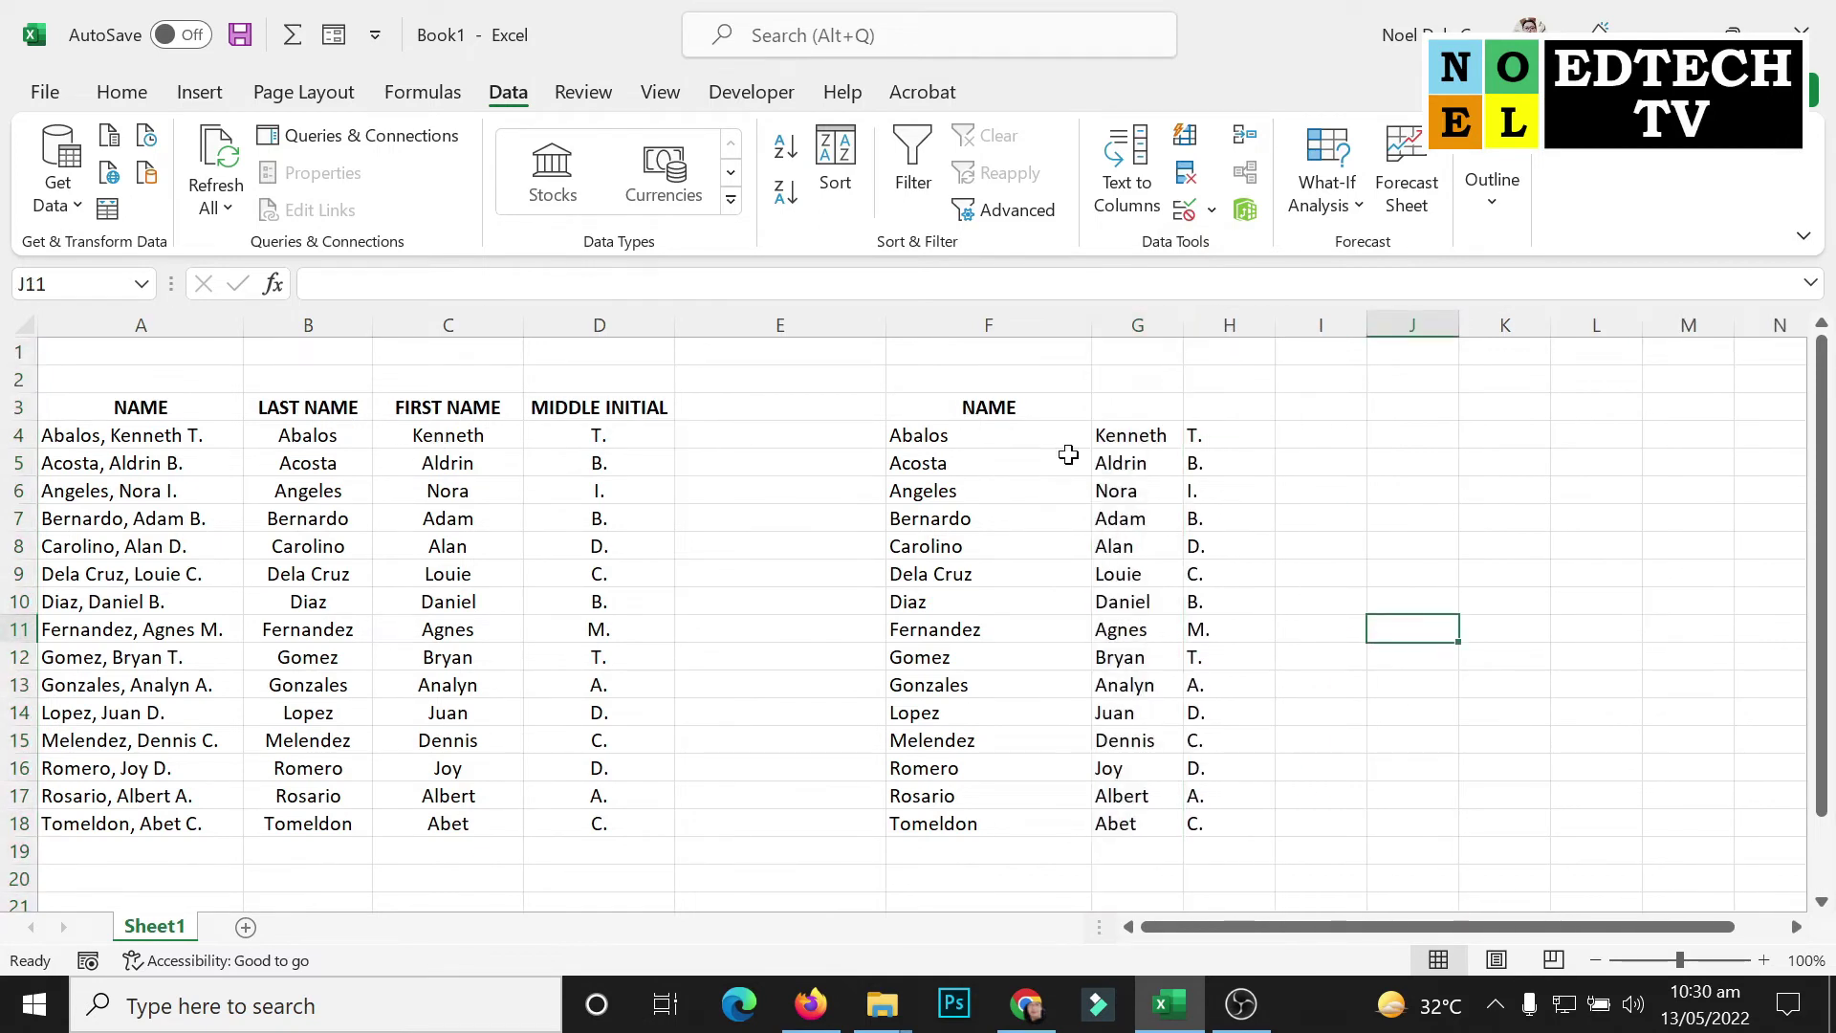
# Copy the B3:D3 headers into F3:H3
pyautogui.moveTo(293, 406); pyautogui.dragTo(559, 407)
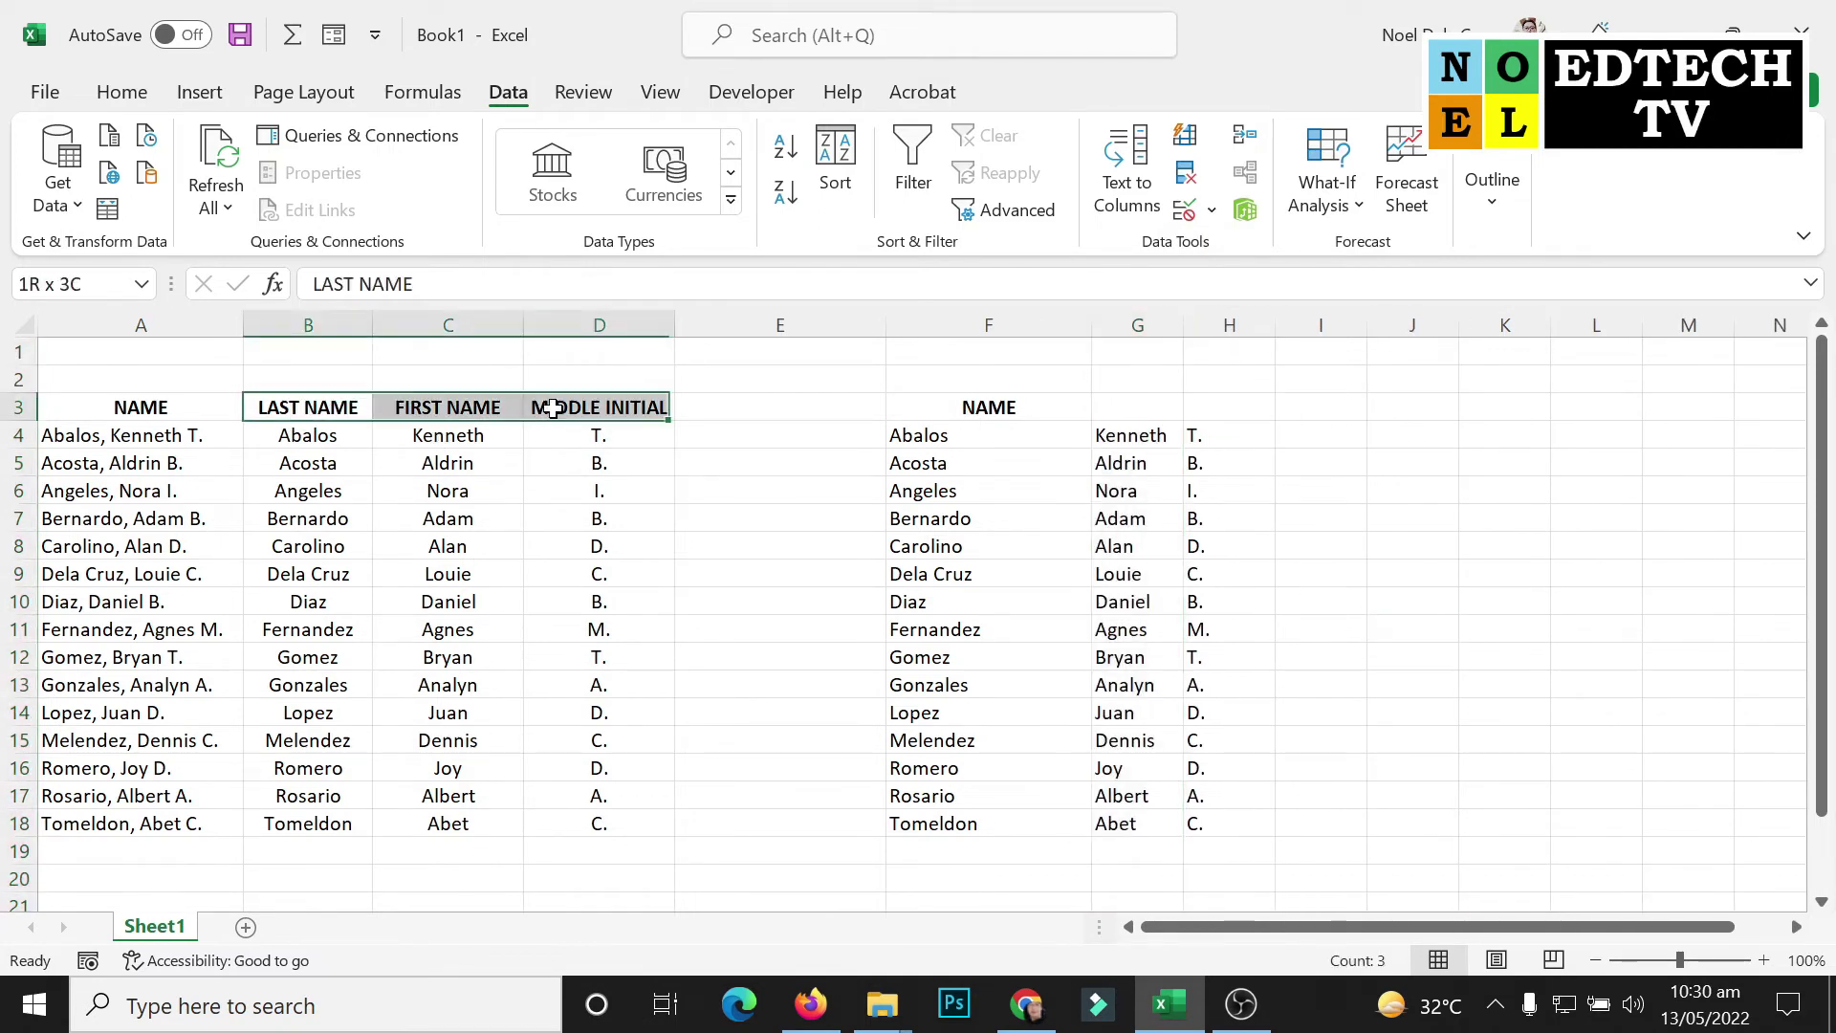
pyautogui.hotkey('ctrl', 'c')
pyautogui.moveTo(903, 415); pyautogui.dragTo(1187, 397)
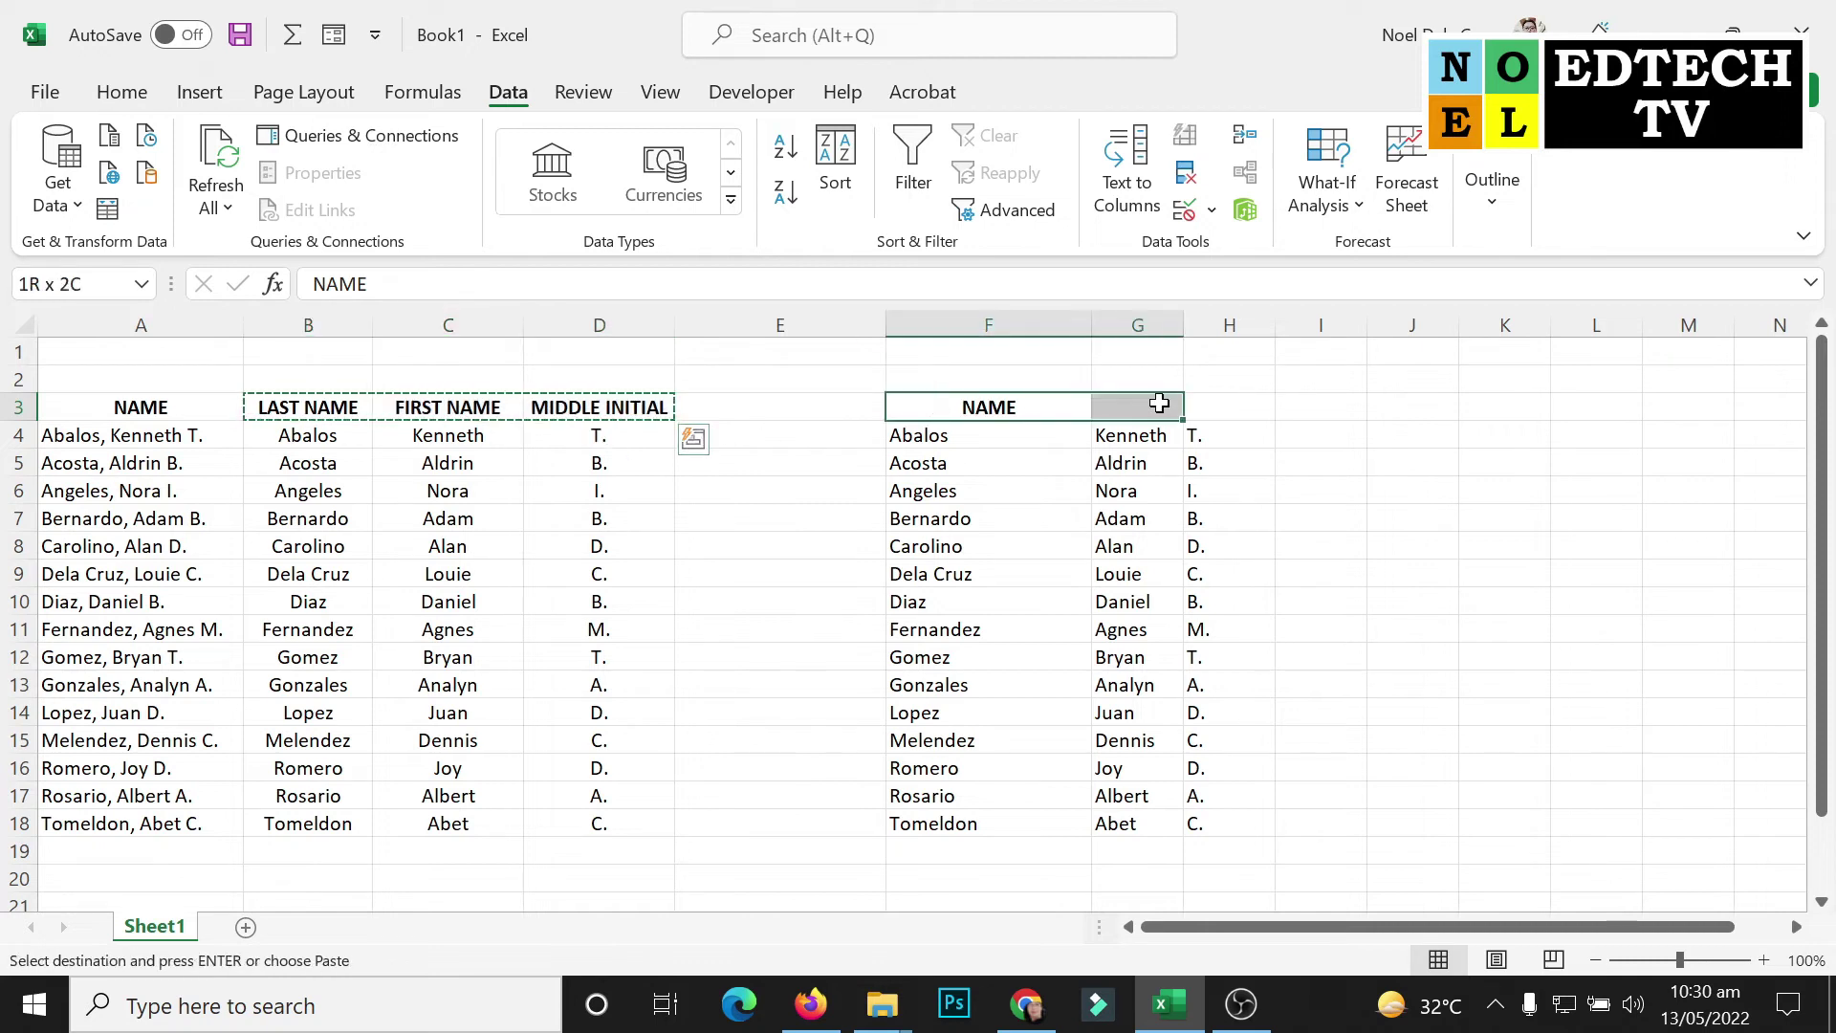
pyautogui.press('Return')
pyautogui.click(1430, 531)
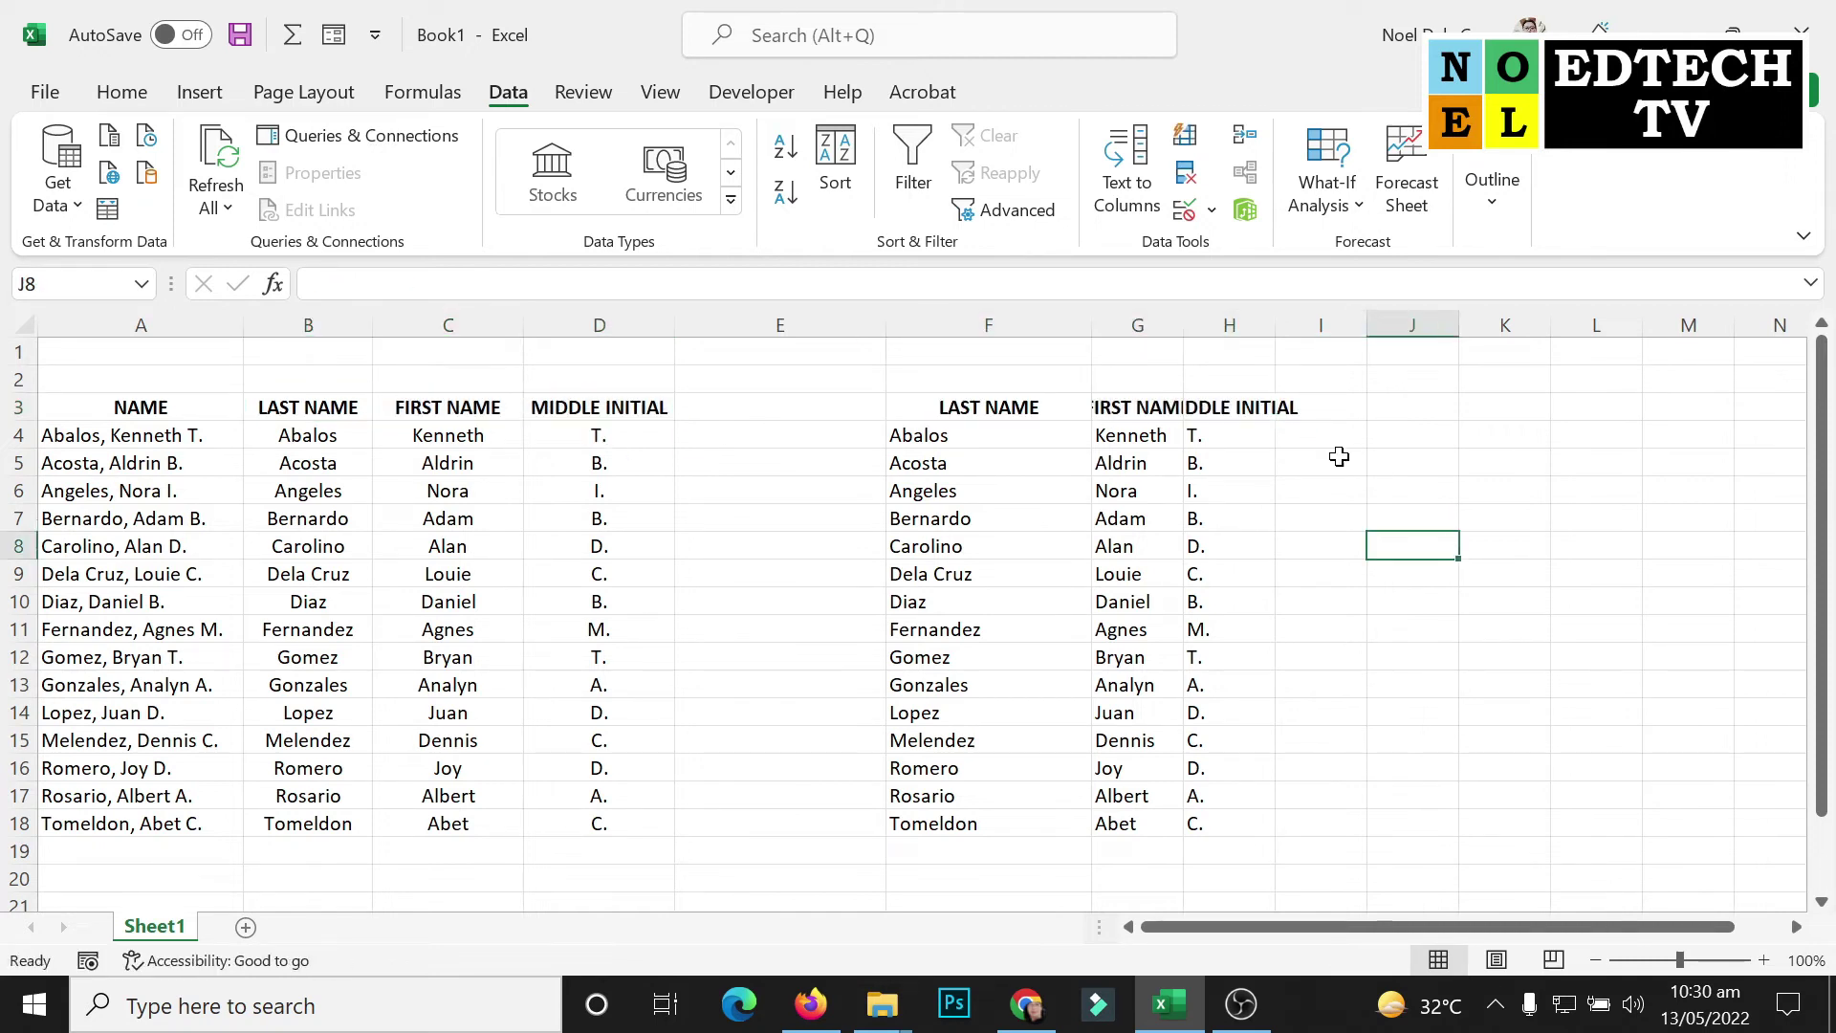
# Resize columns F, G and H to fit, then spot-check cells F4, F5, G4 and H4
pyautogui.moveTo(1184, 327); pyautogui.dragTo(1247, 315)
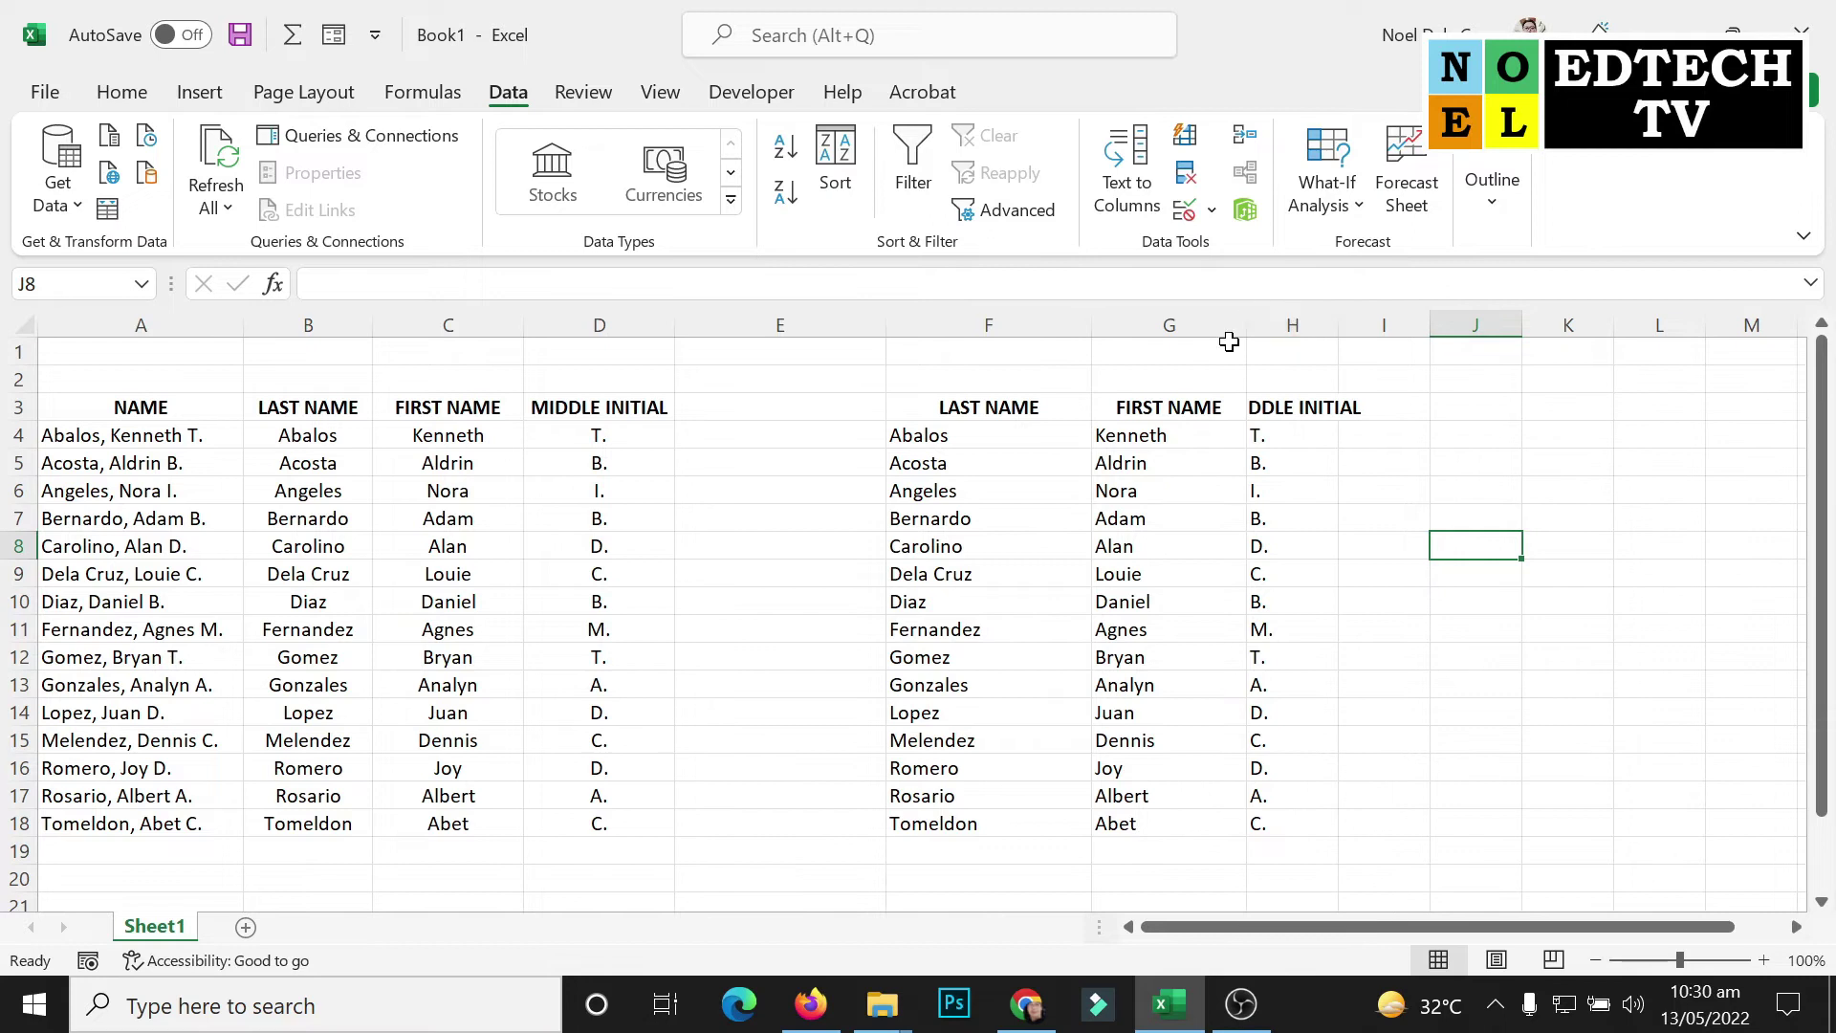
pyautogui.moveTo(1091, 318); pyautogui.dragTo(1042, 319)
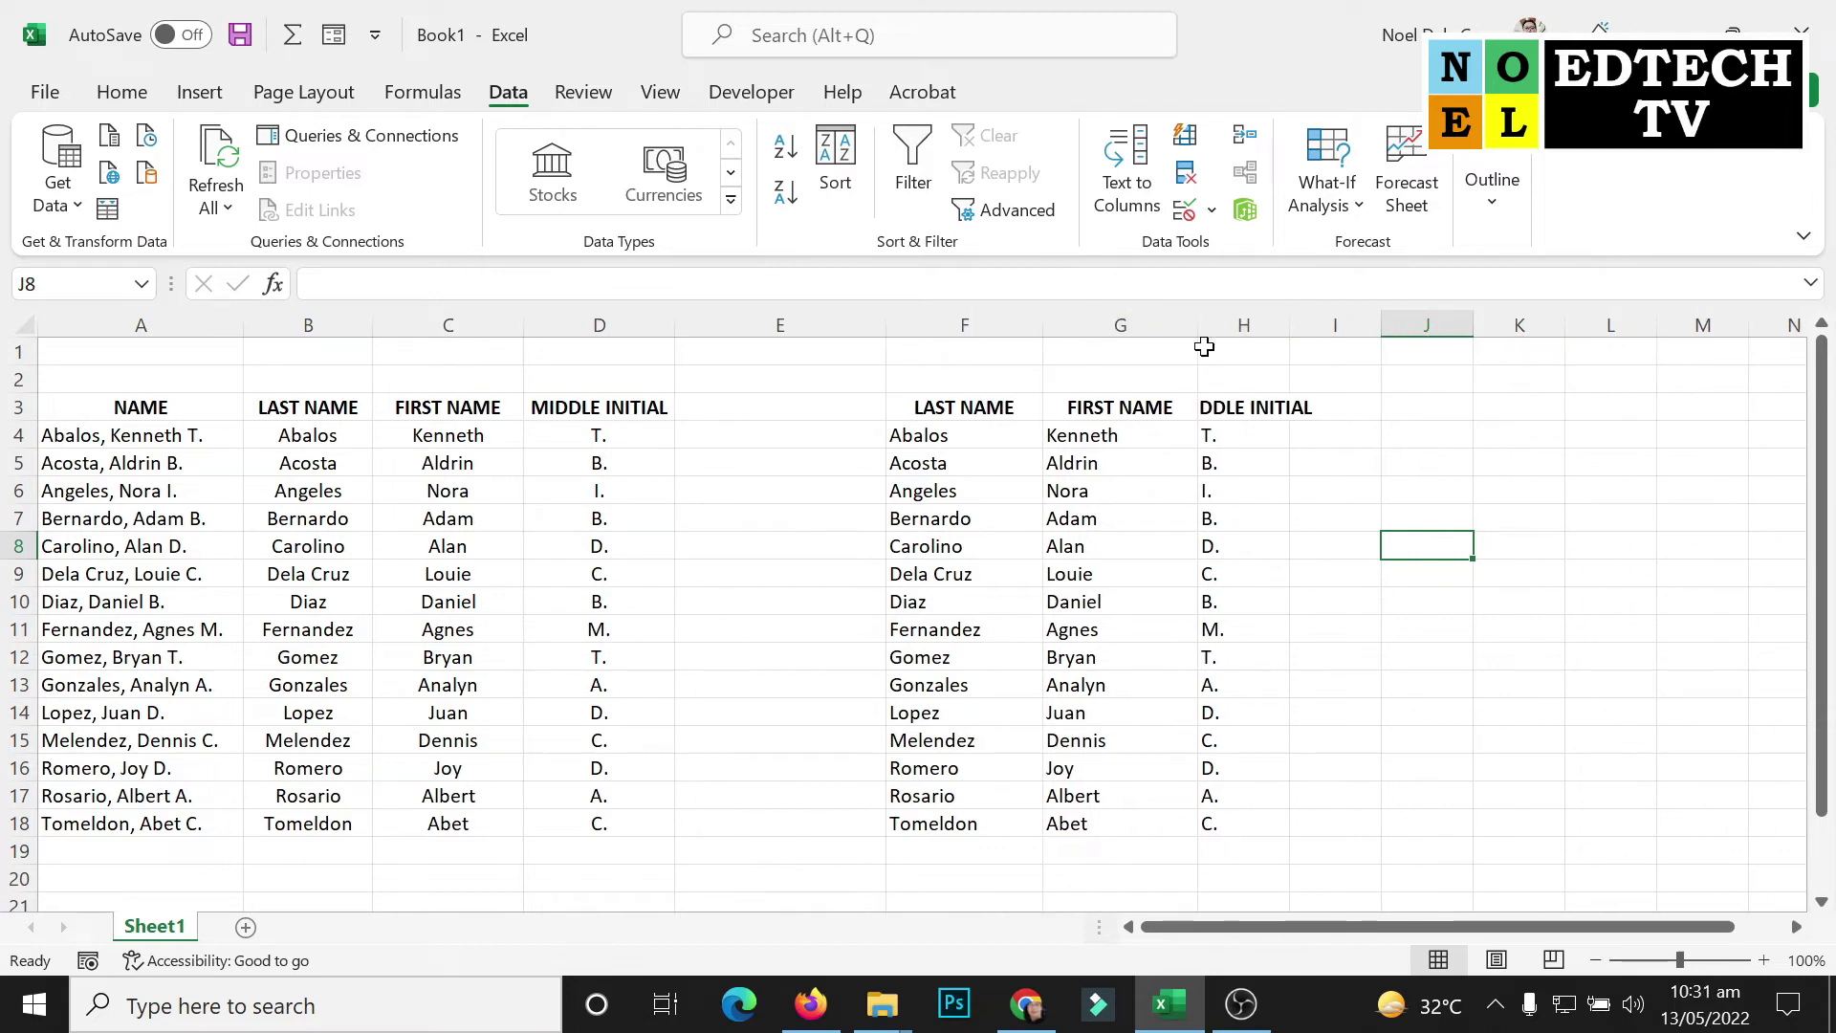
pyautogui.moveTo(1288, 325); pyautogui.dragTo(1363, 324)
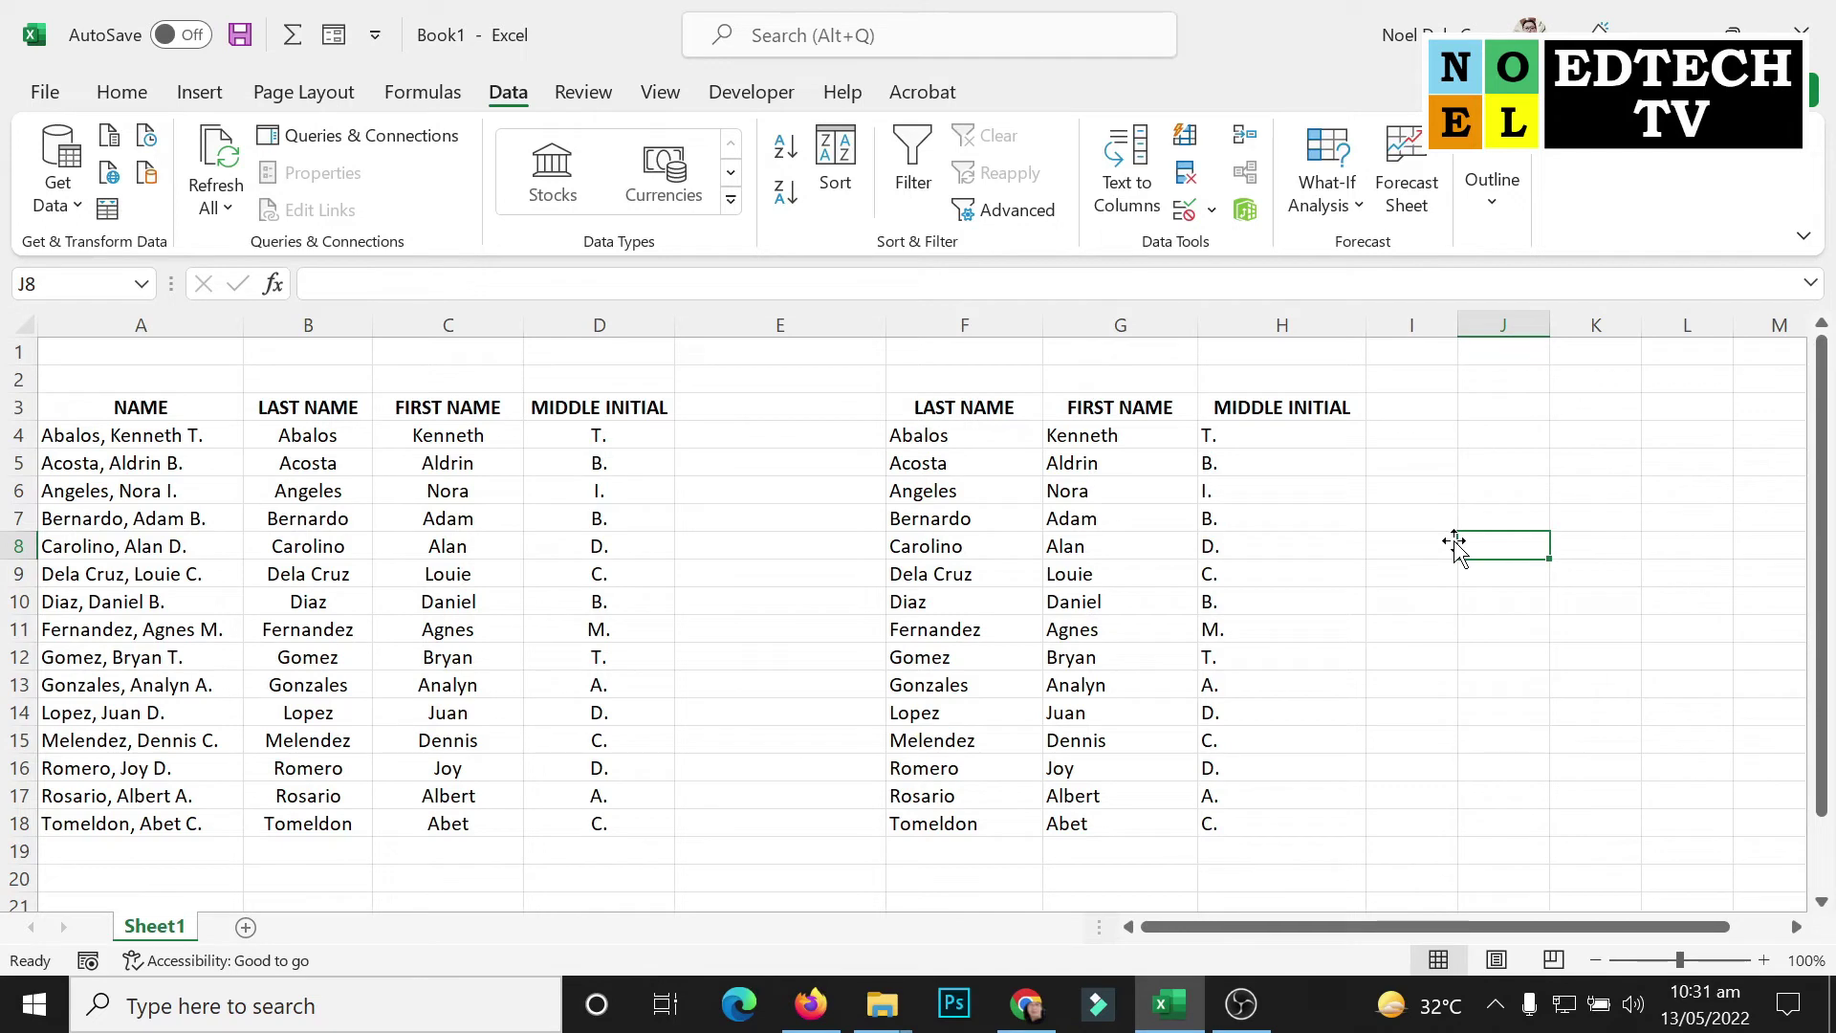
pyautogui.click(933, 452)
pyautogui.click(1091, 435)
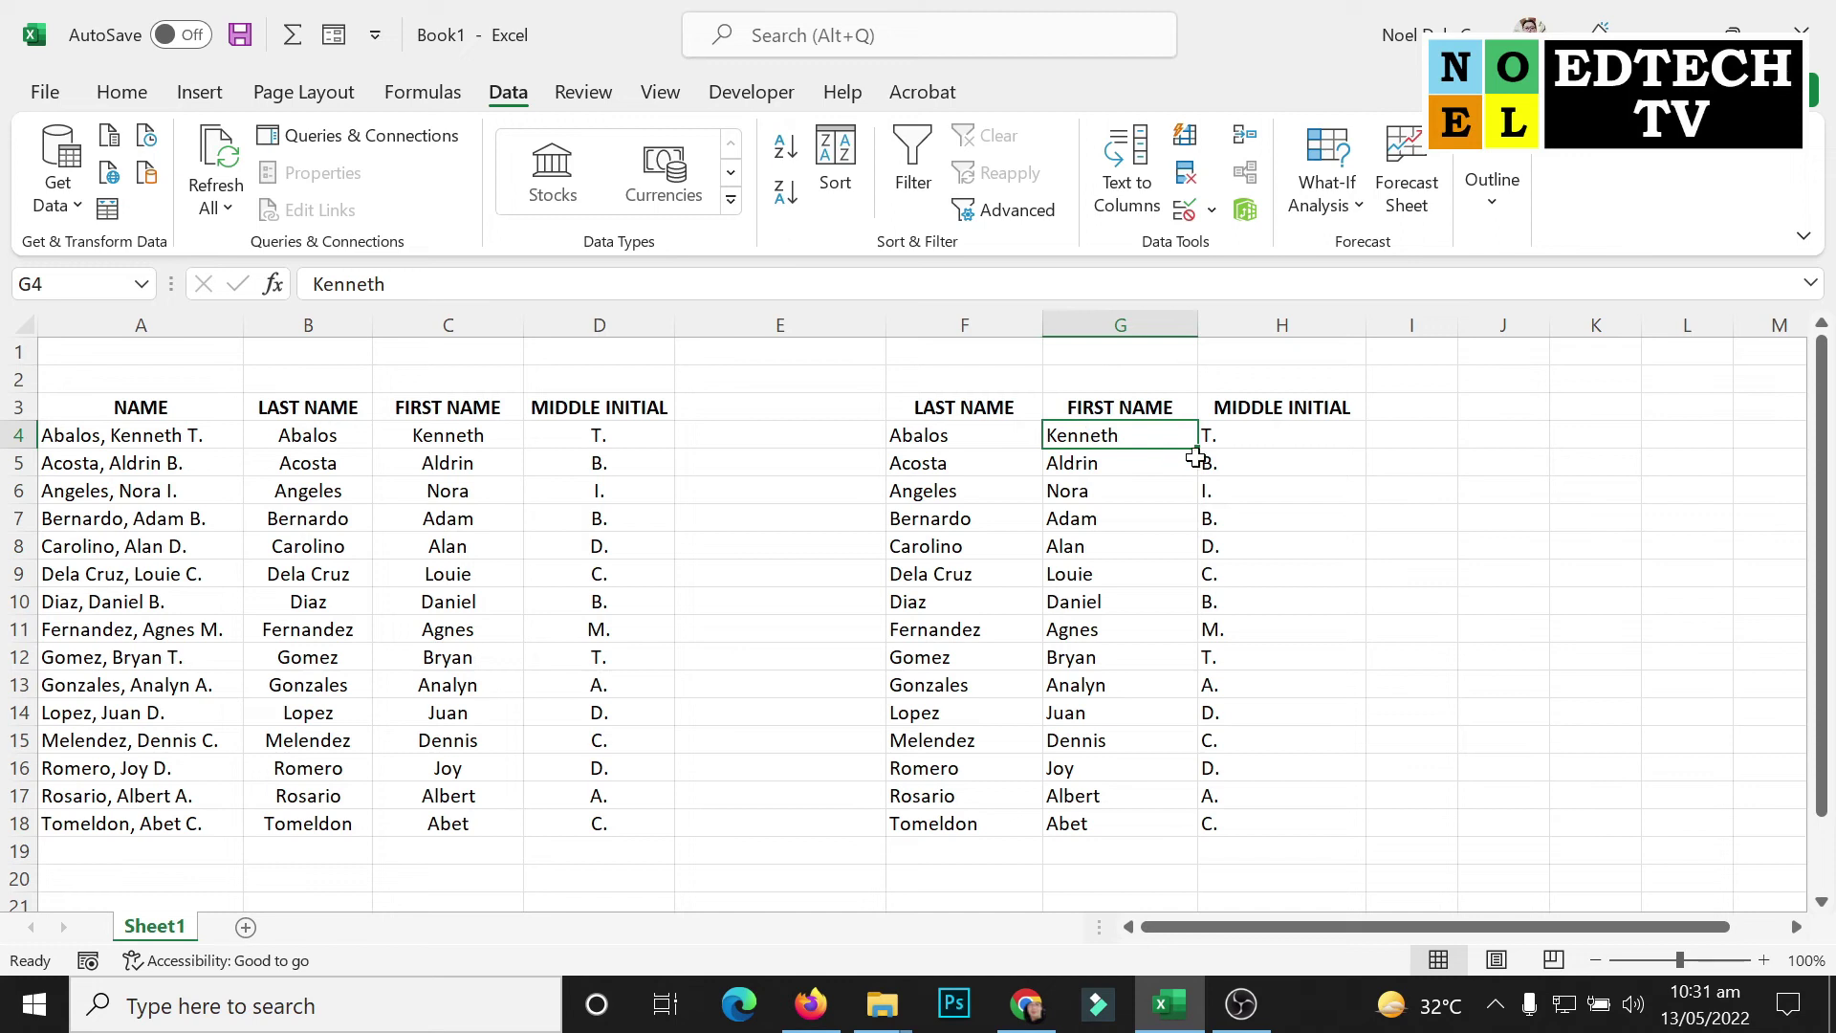
pyautogui.click(1269, 436)
pyautogui.click(952, 432)
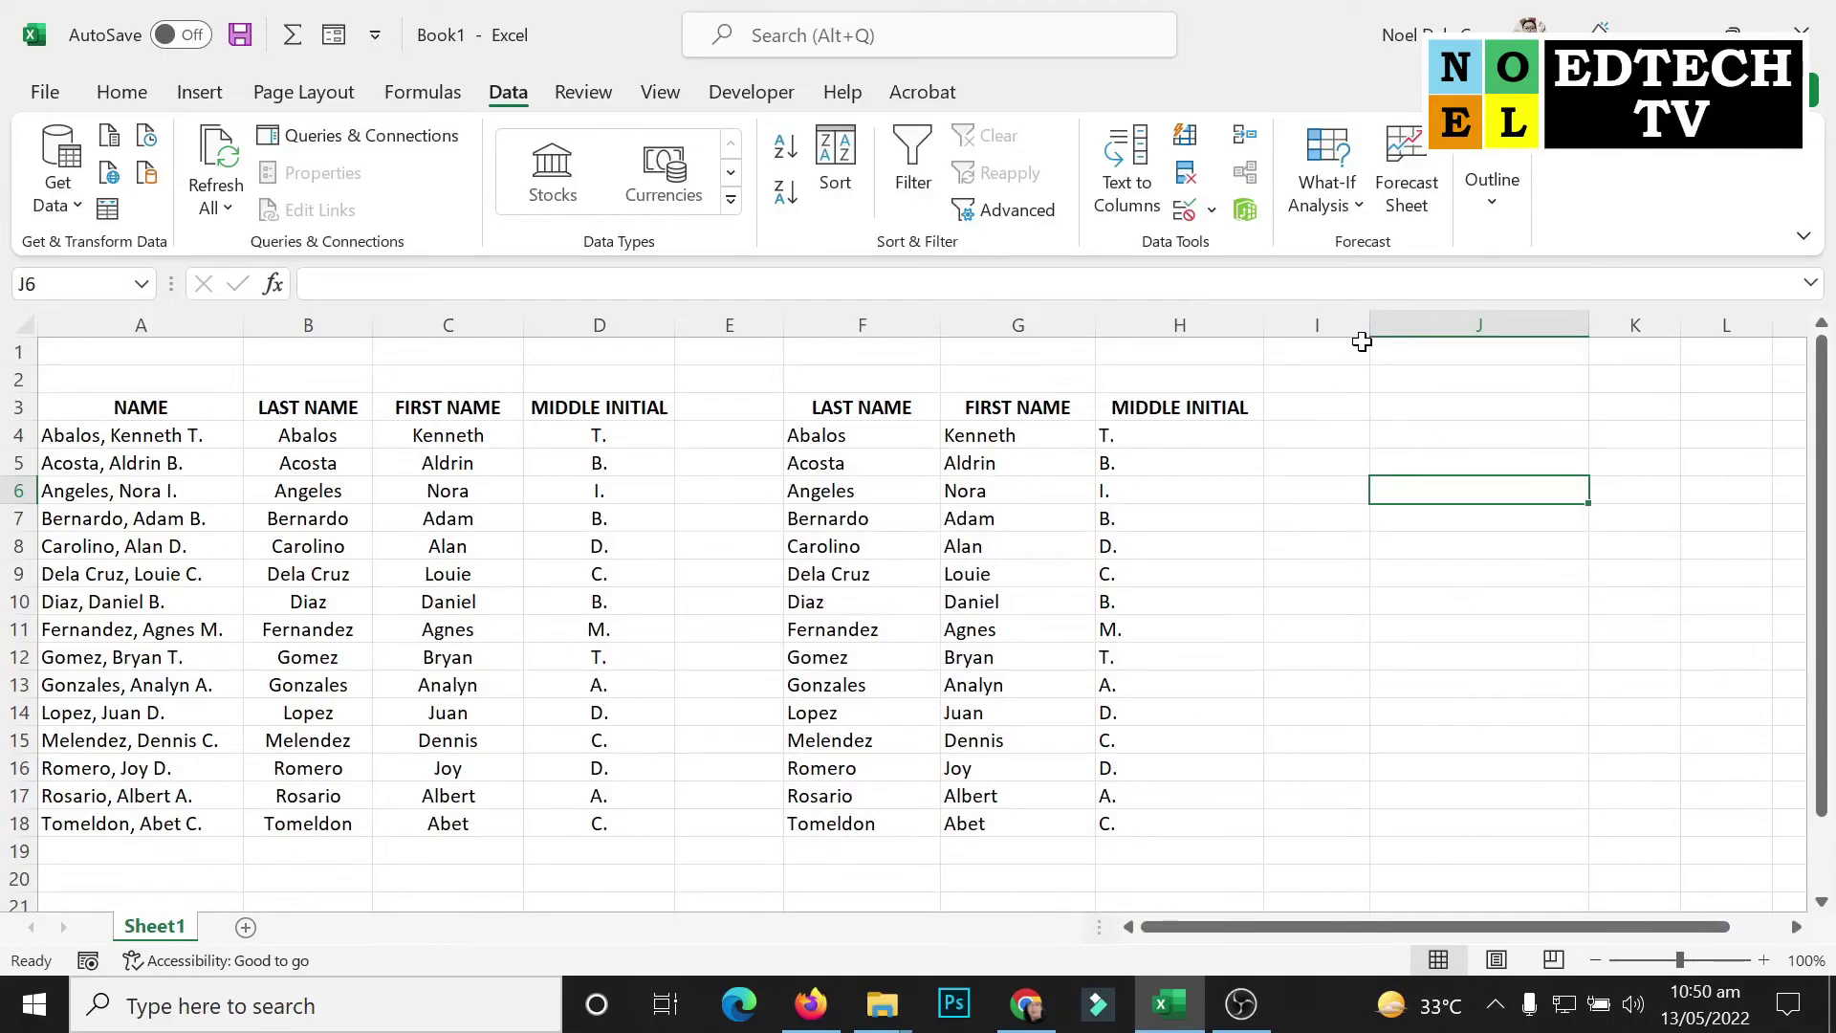
# Widen column I and give it the header NAME in I3
pyautogui.moveTo(1370, 323); pyautogui.dragTo(1507, 314)
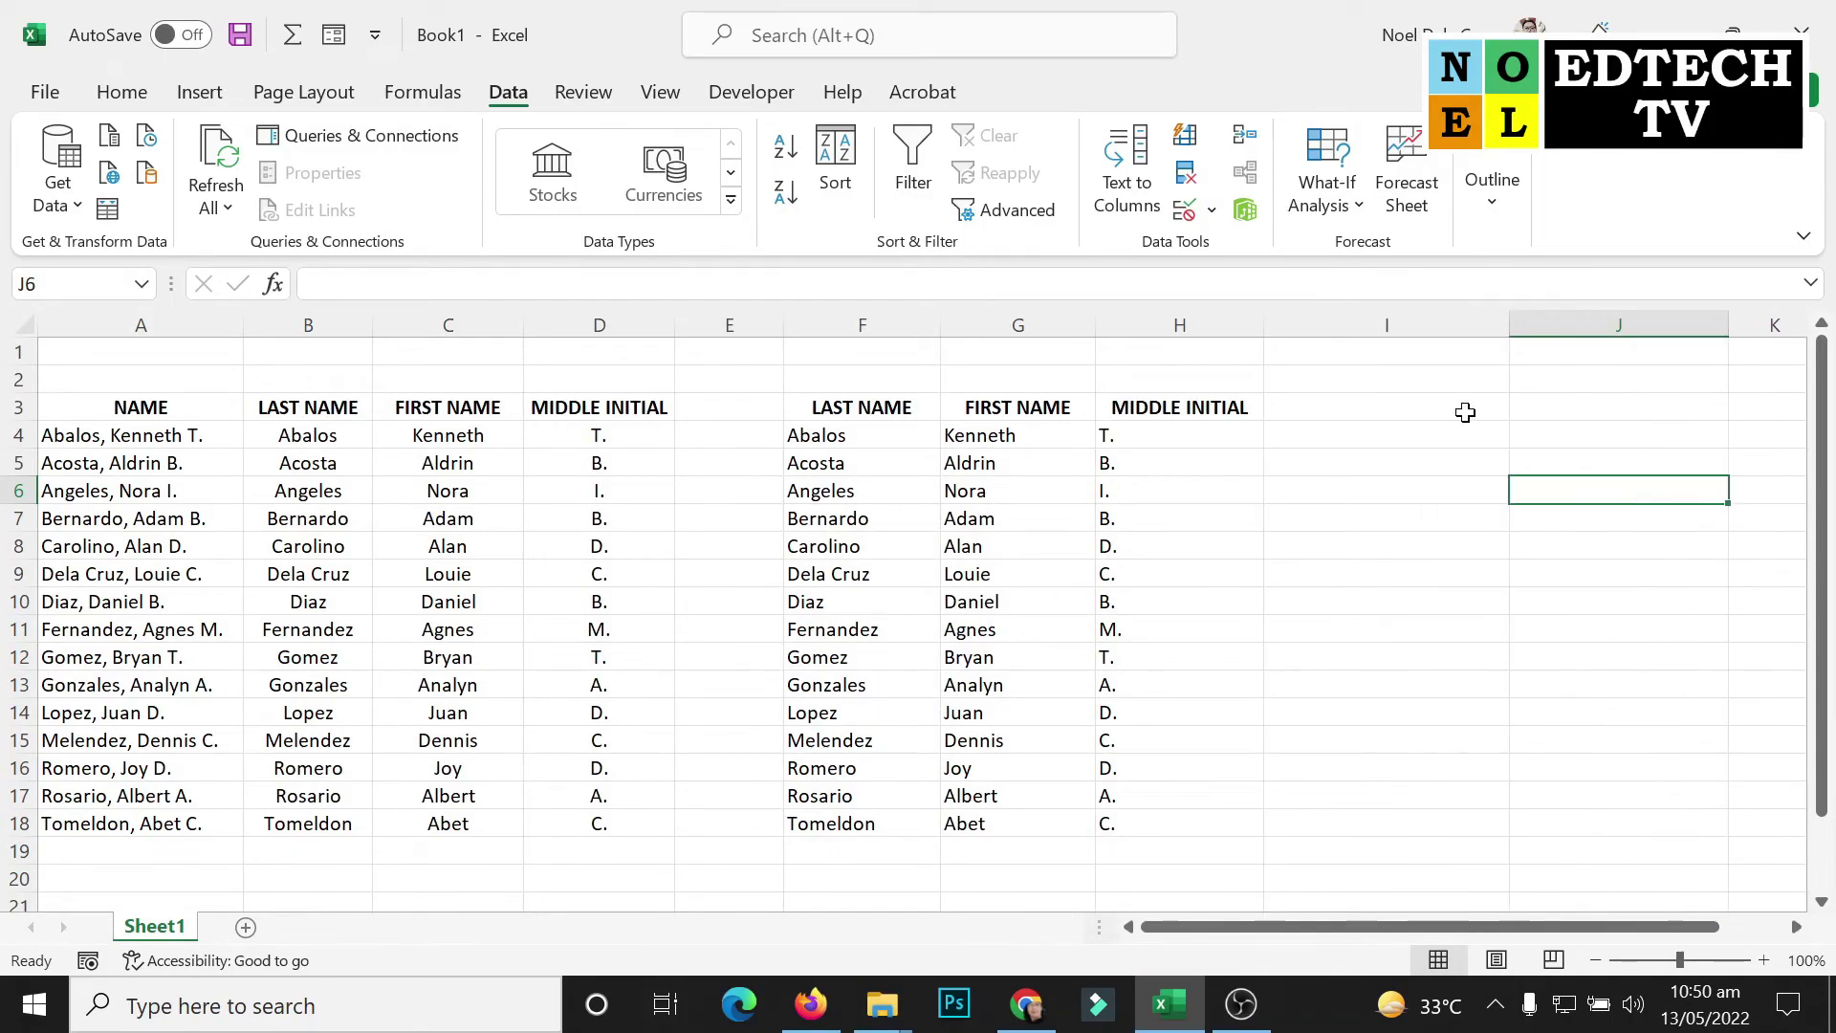
pyautogui.click(1399, 408)
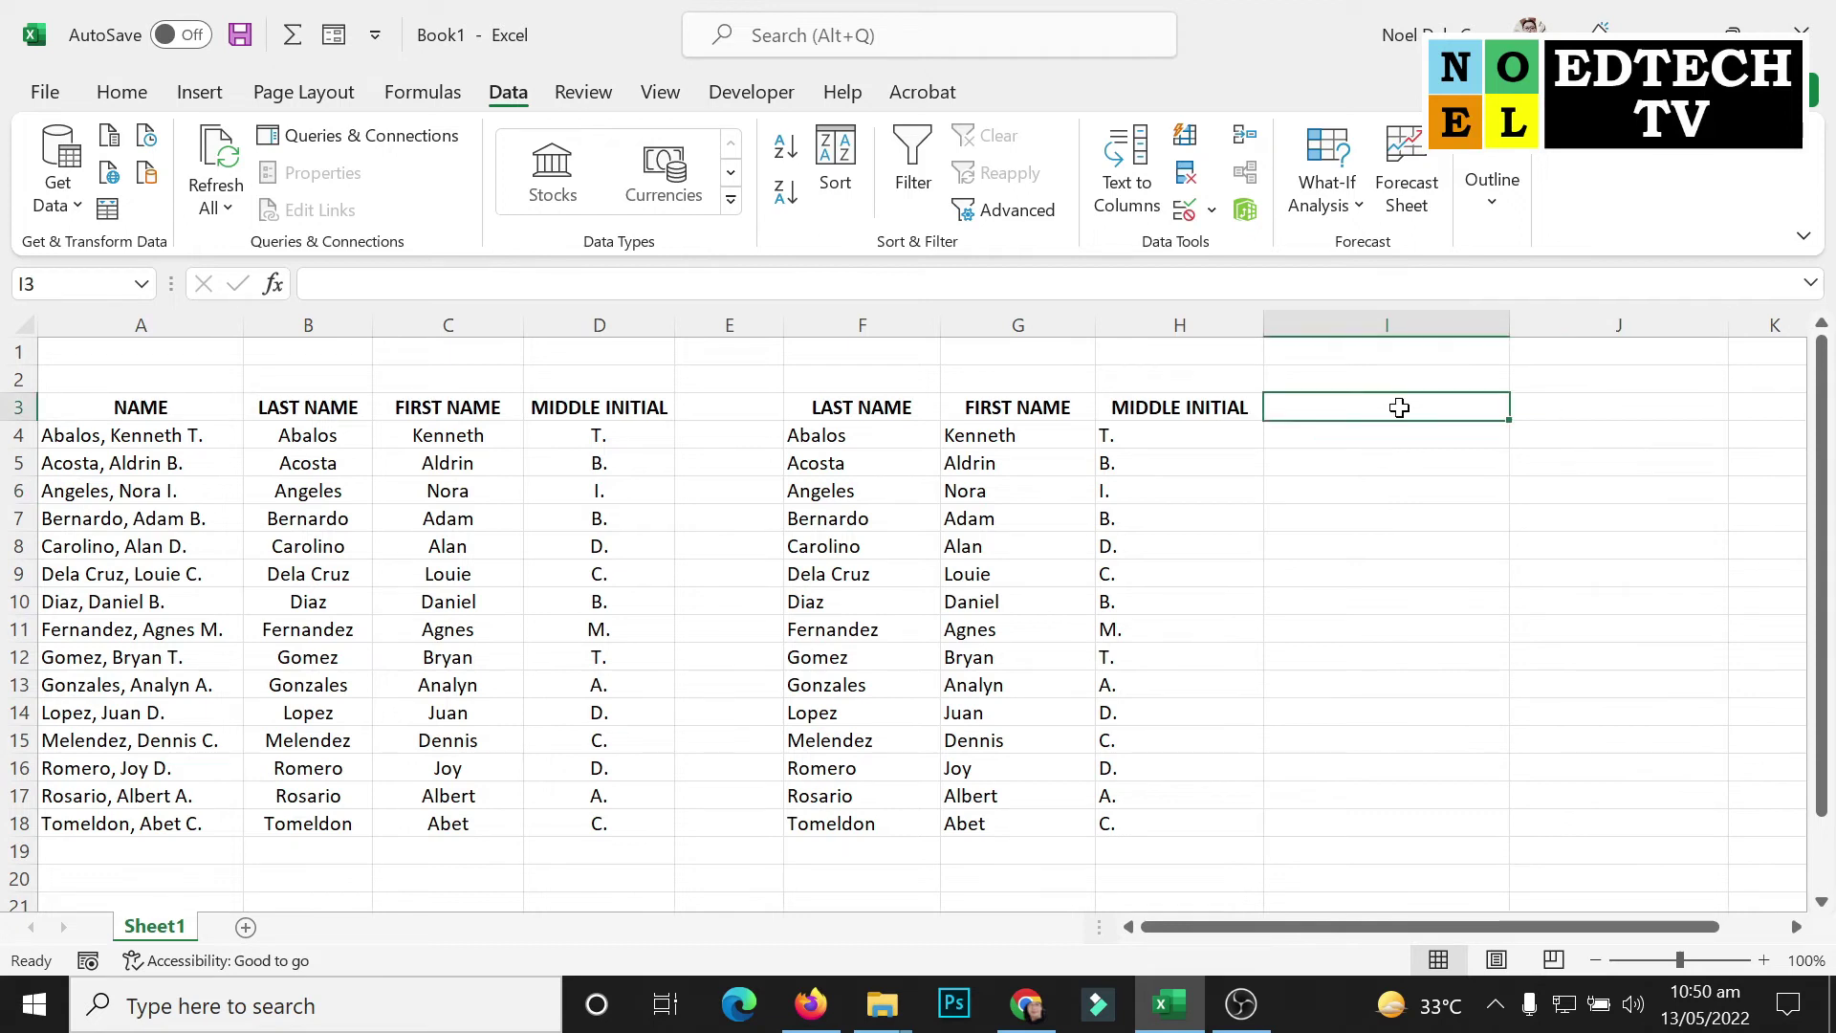
pyautogui.write('NAME')
pyautogui.press('Return')
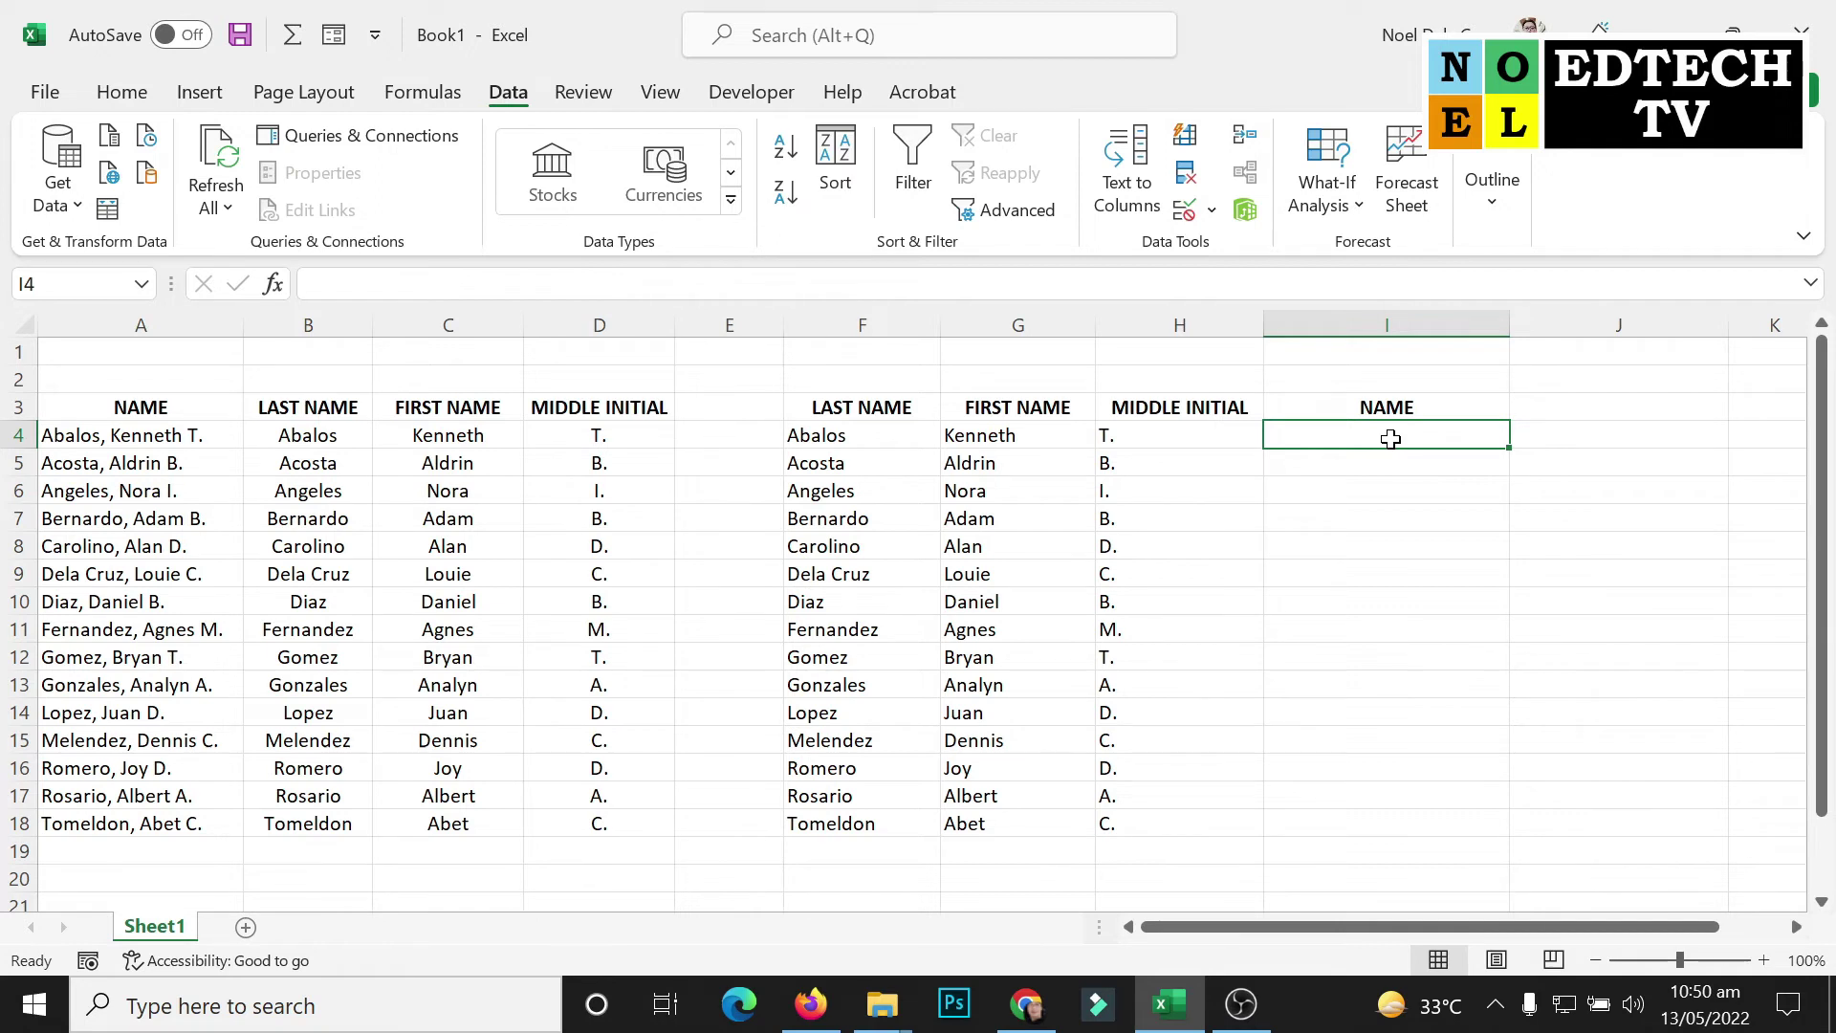
pyautogui.write('Kenneth')
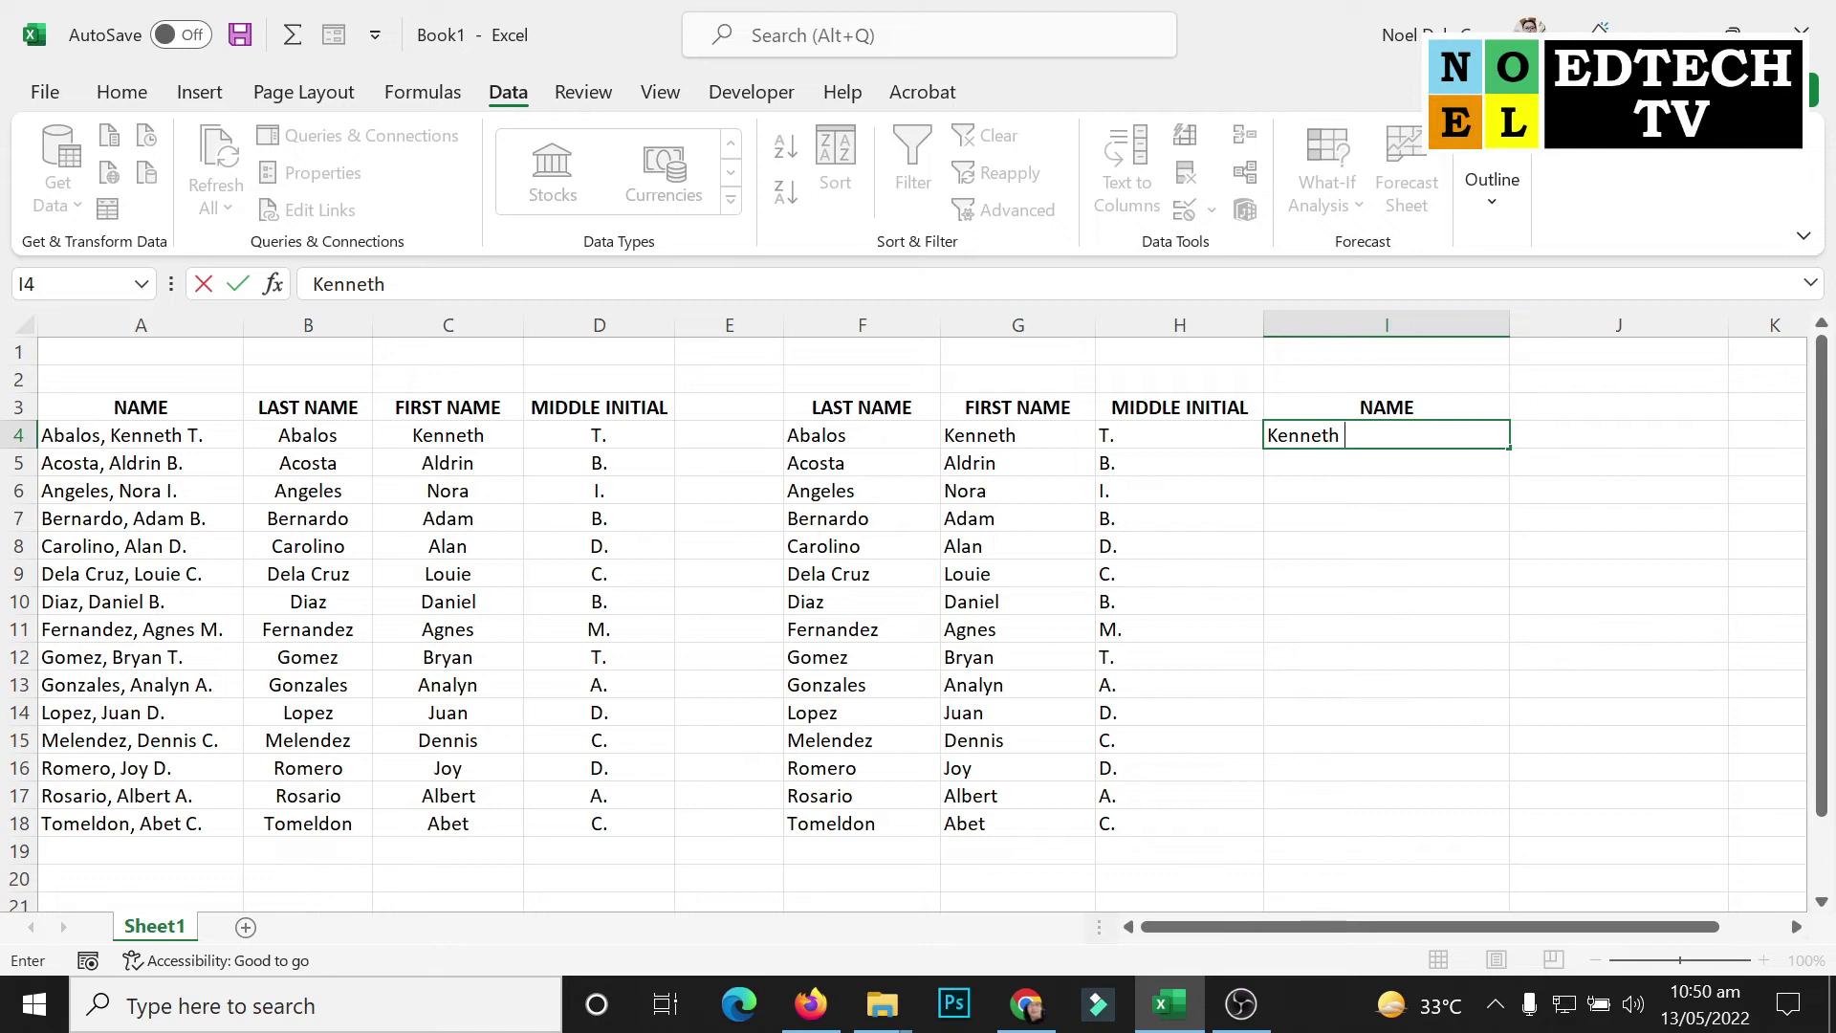
pyautogui.write('T')
pyautogui.write('Ablo')
pyautogui.press('BackSpace')
pyautogui.press('BackSpace')
pyautogui.write('alos')
pyautogui.press('Return')
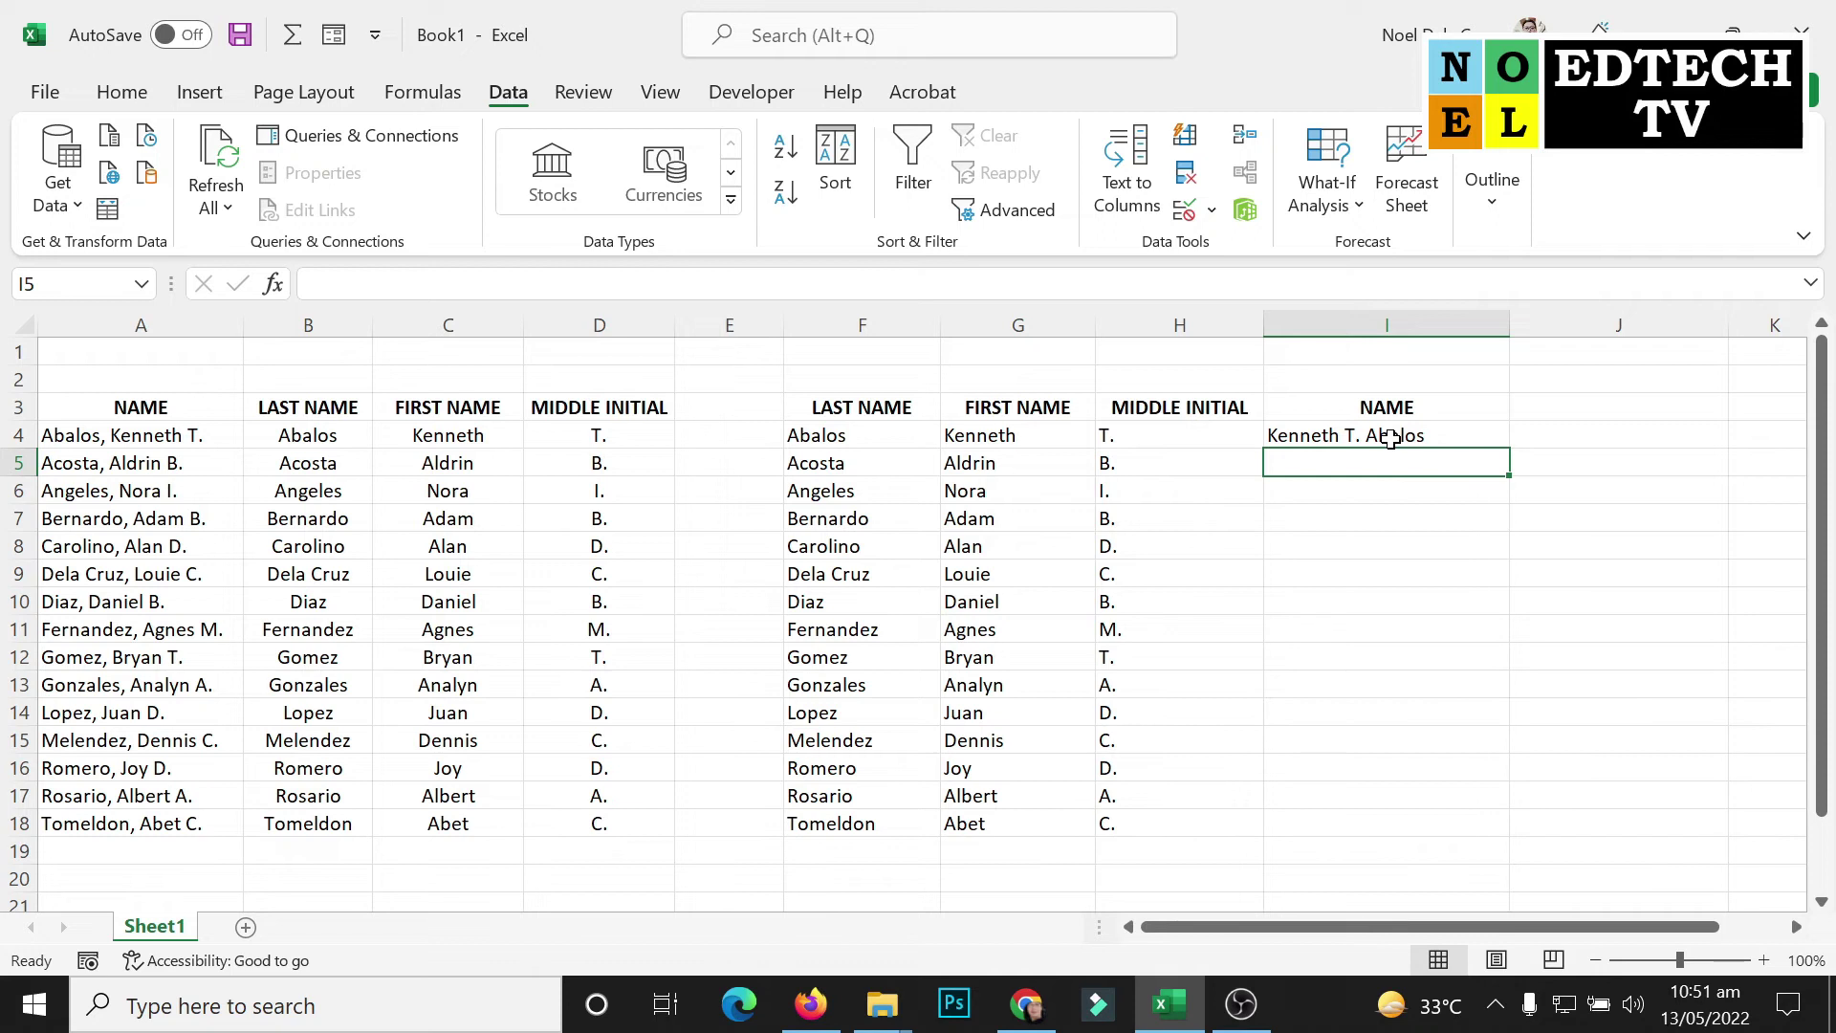
pyautogui.write('Aldrin B. Acosta')
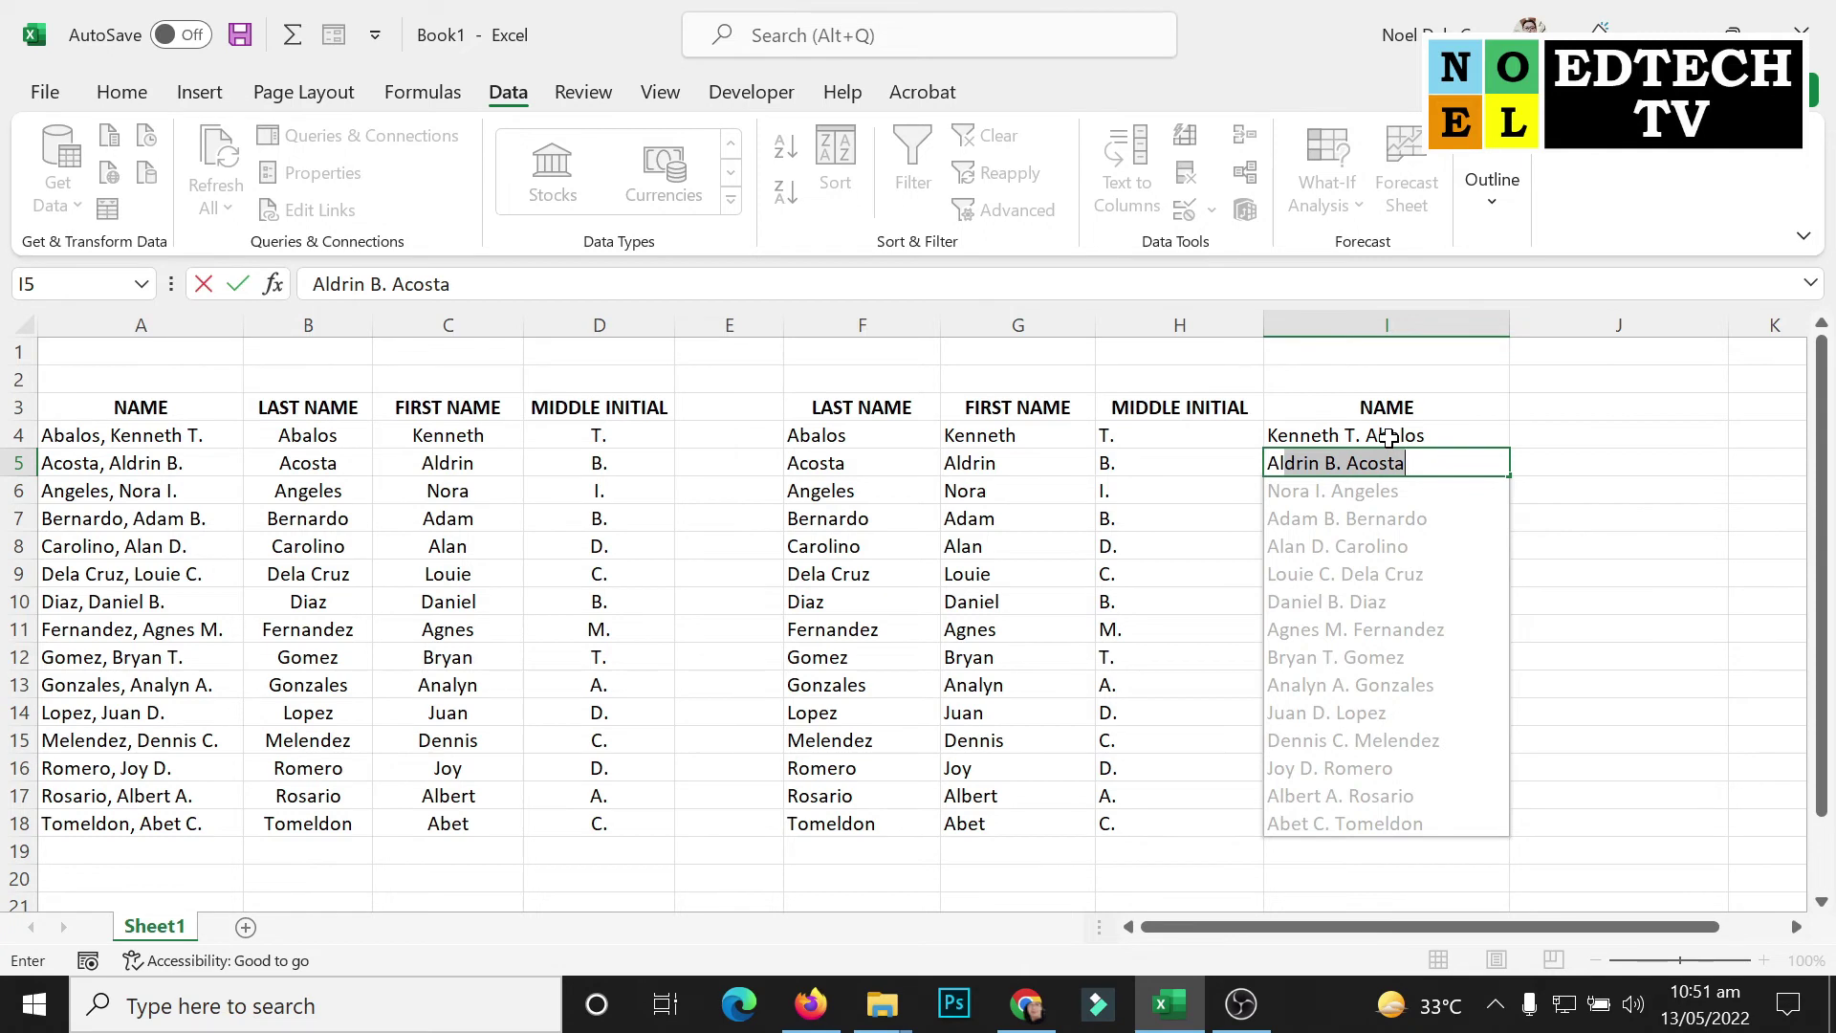
pyautogui.press('Return')
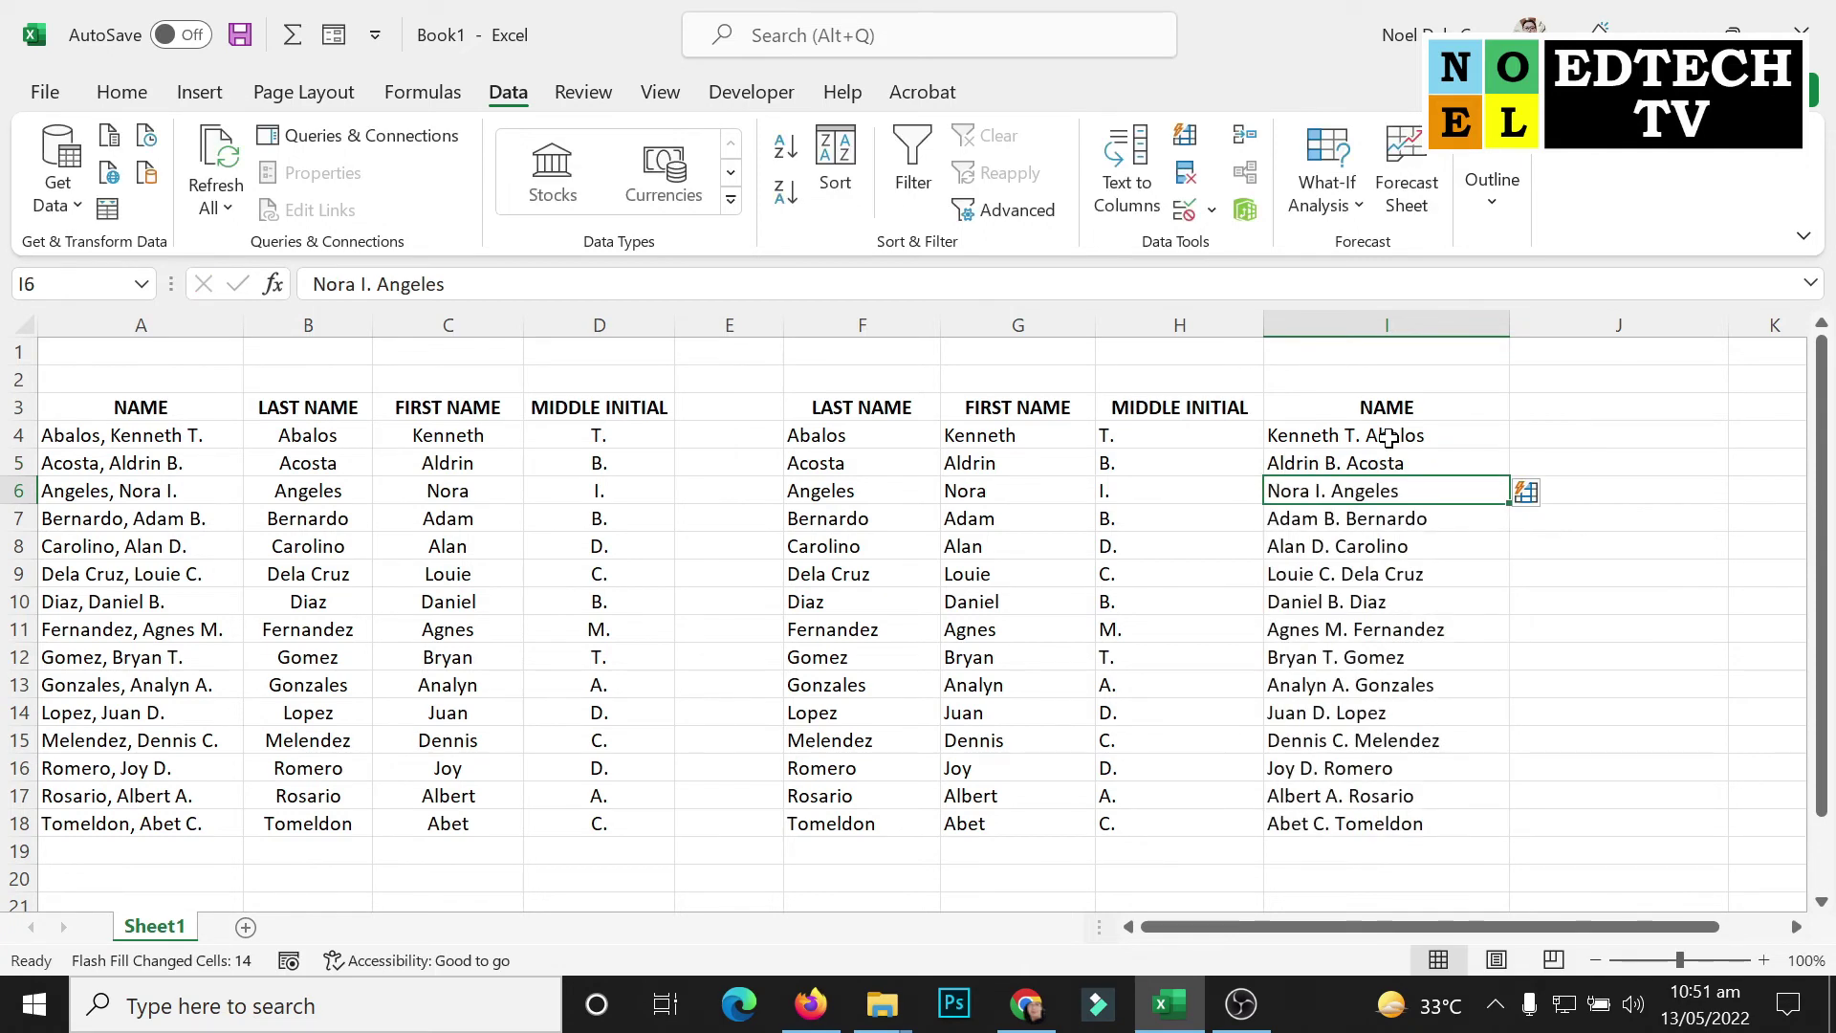